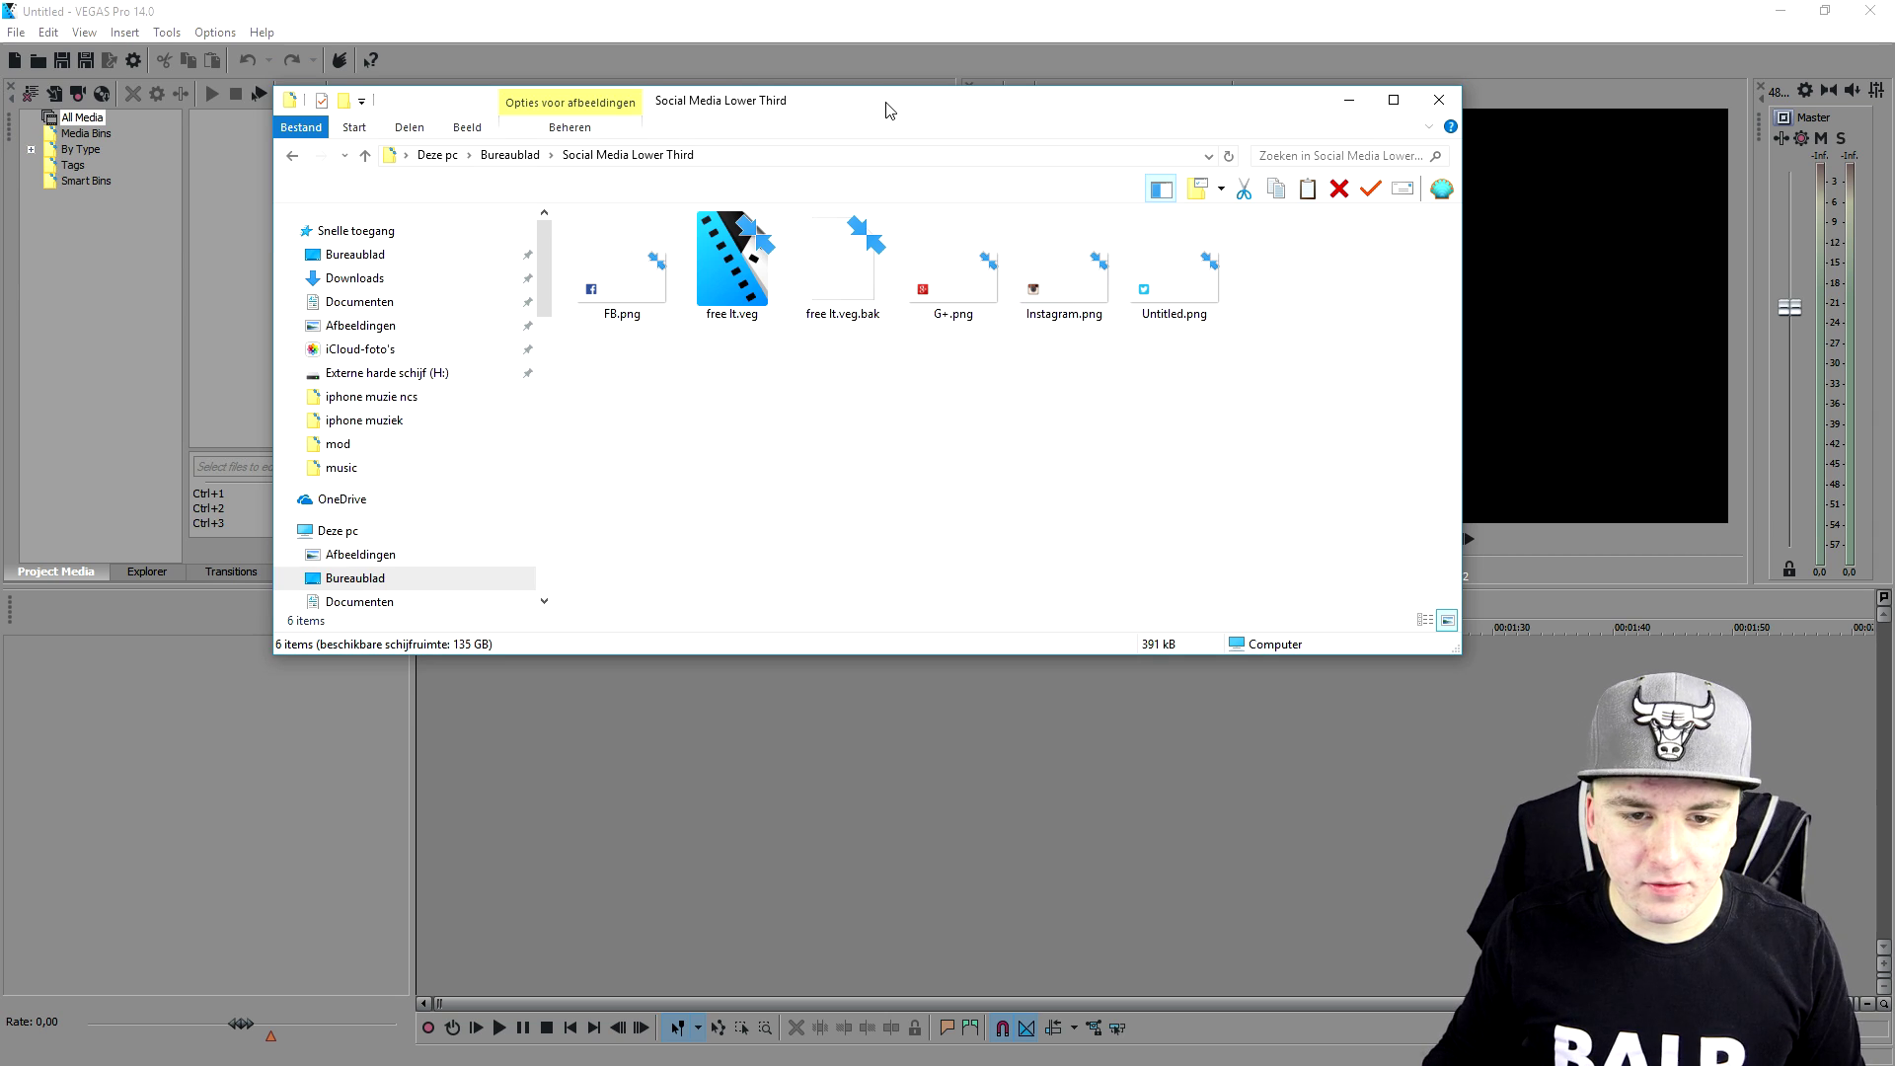
Move the Explorer window lower and open free lt.veg in VEGAS Pro
left_click_drag(888, 102, 894, 156)
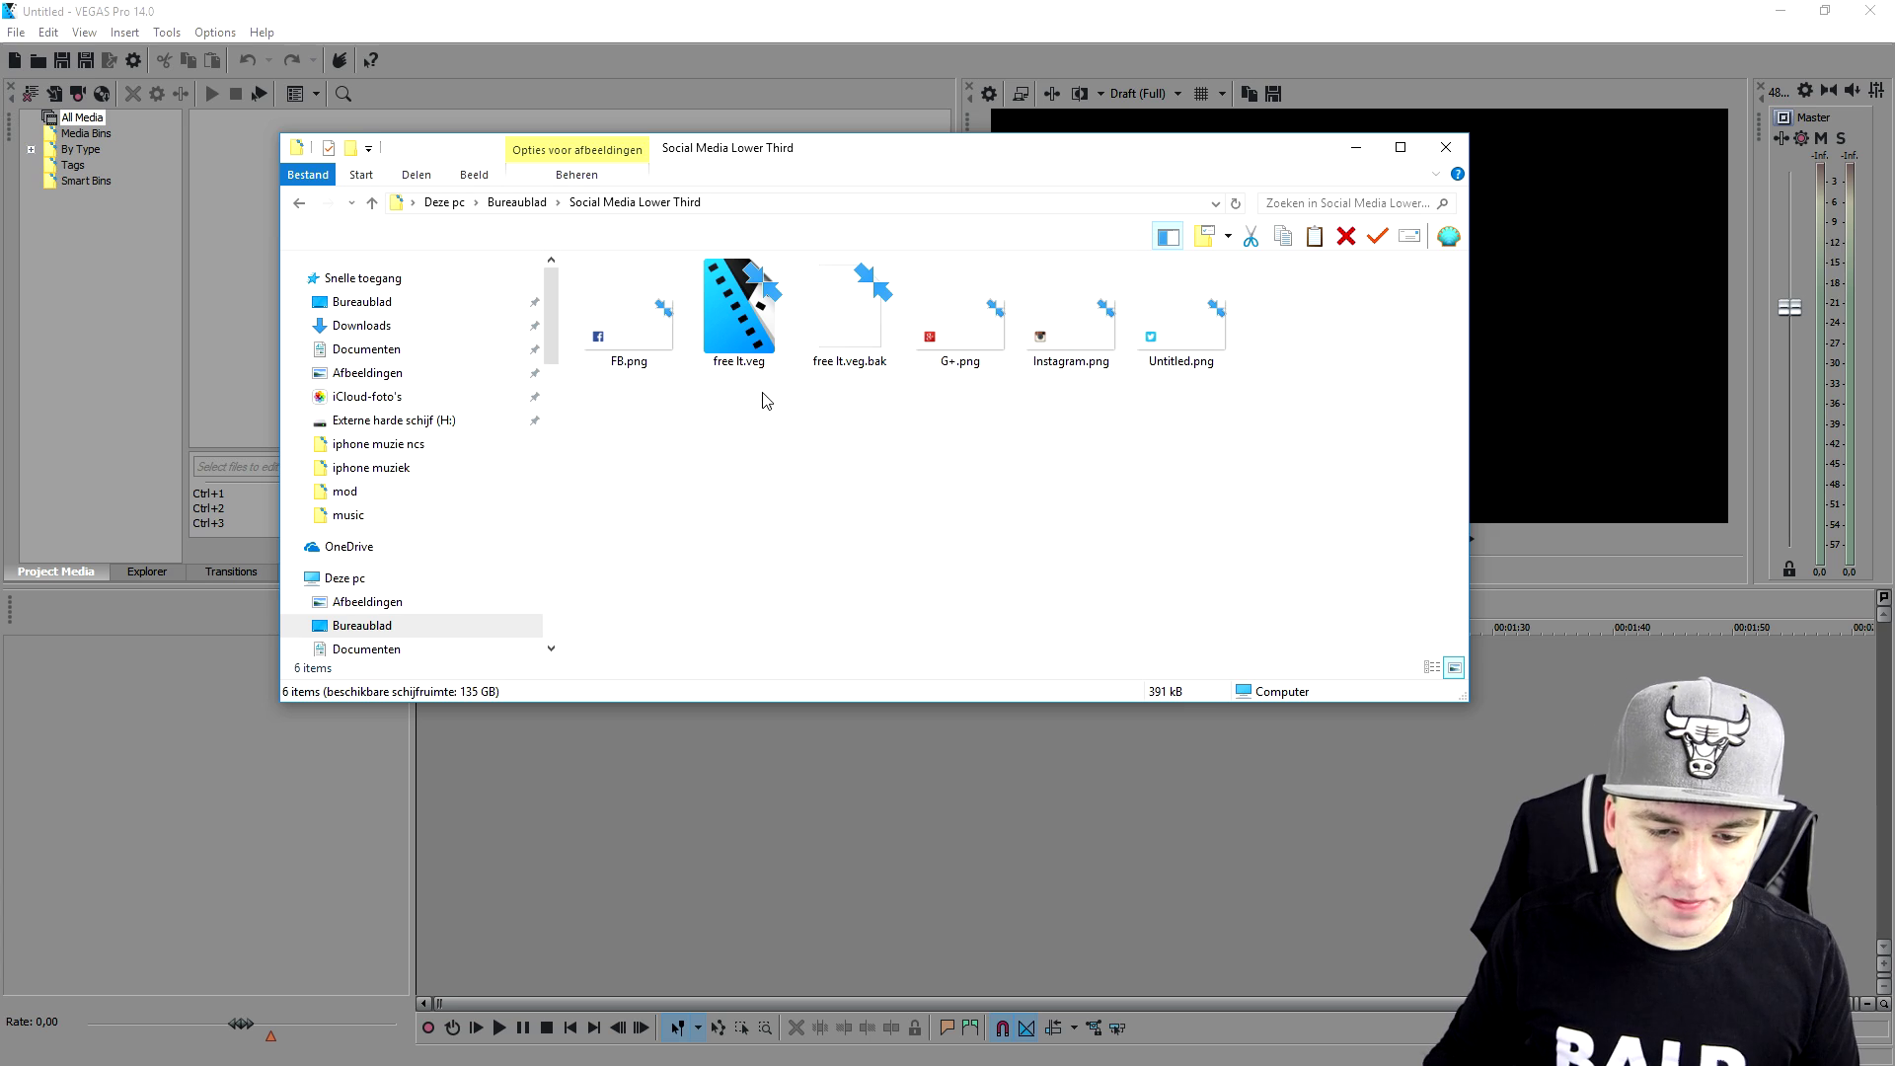
left_click(759, 361)
double_click(758, 361)
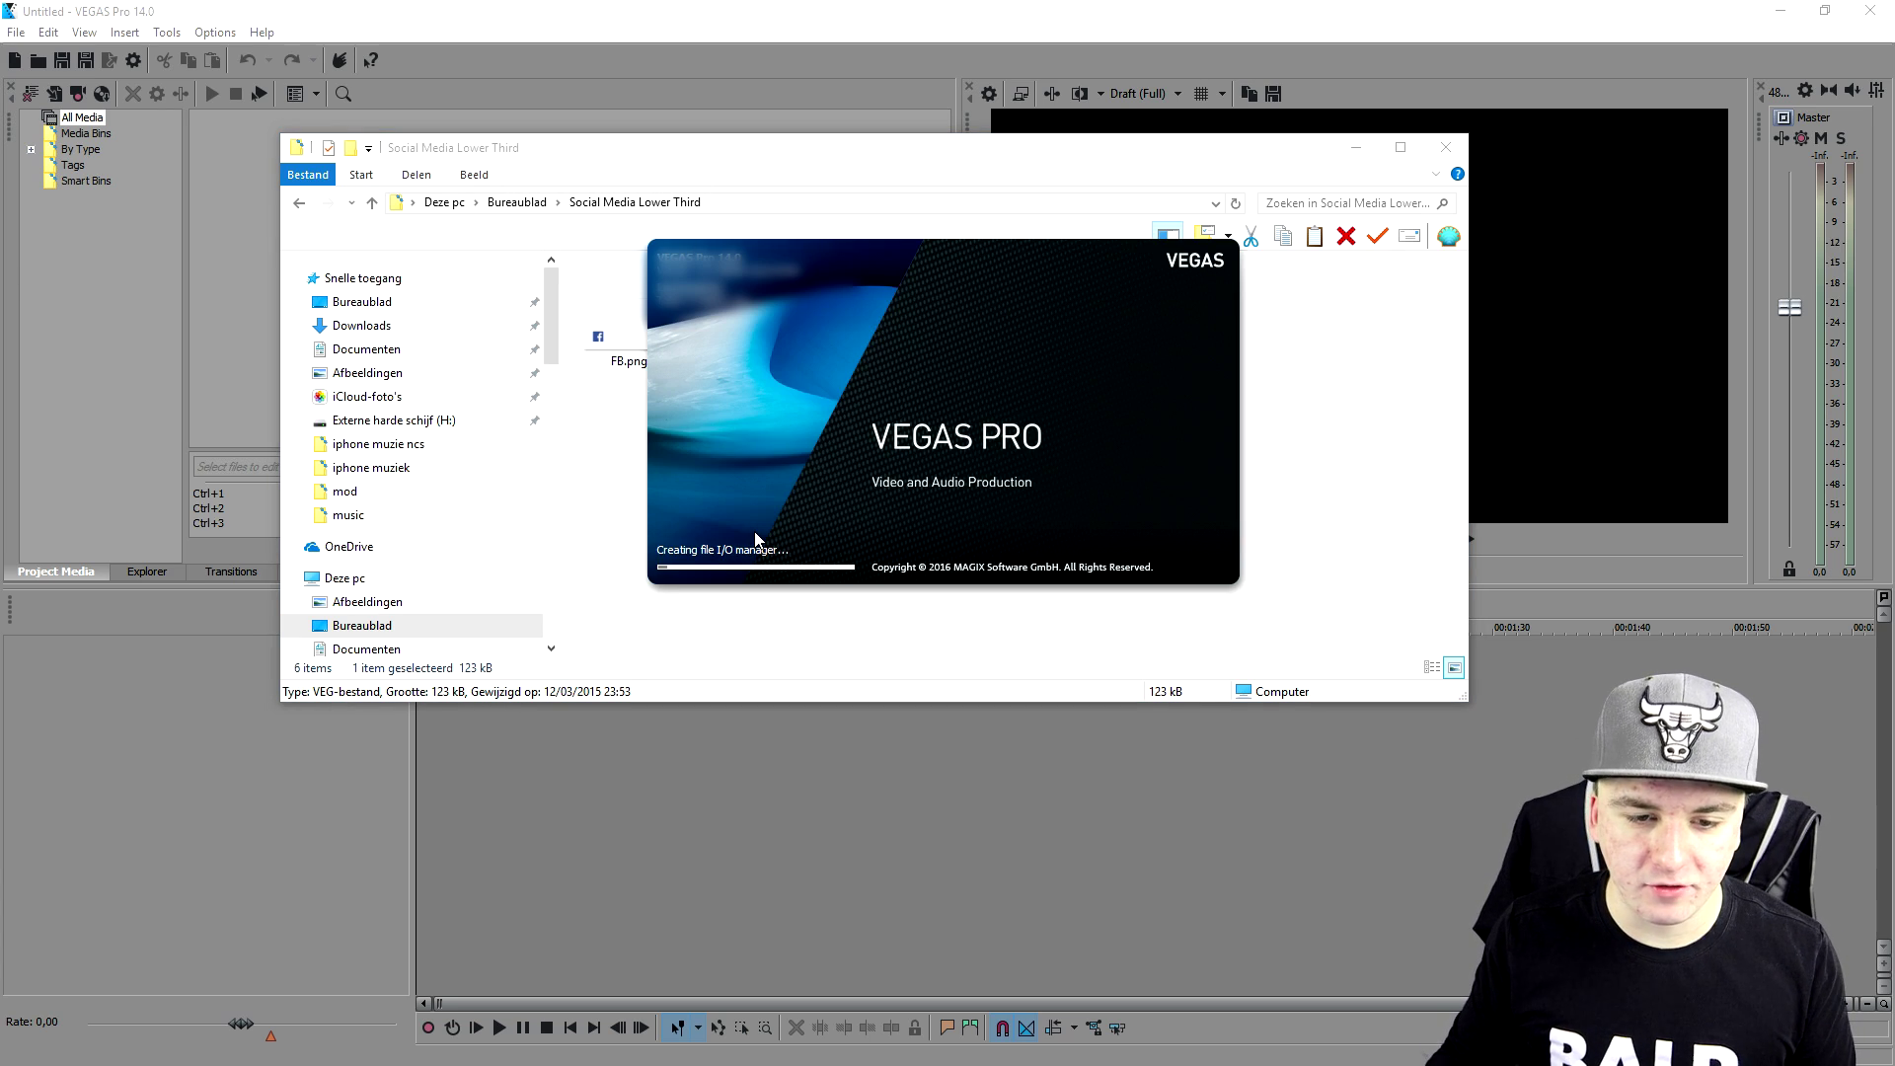
Bring the loaded free lt.veg project to the front and show the Video FX plug-in list
left_click(874, 780)
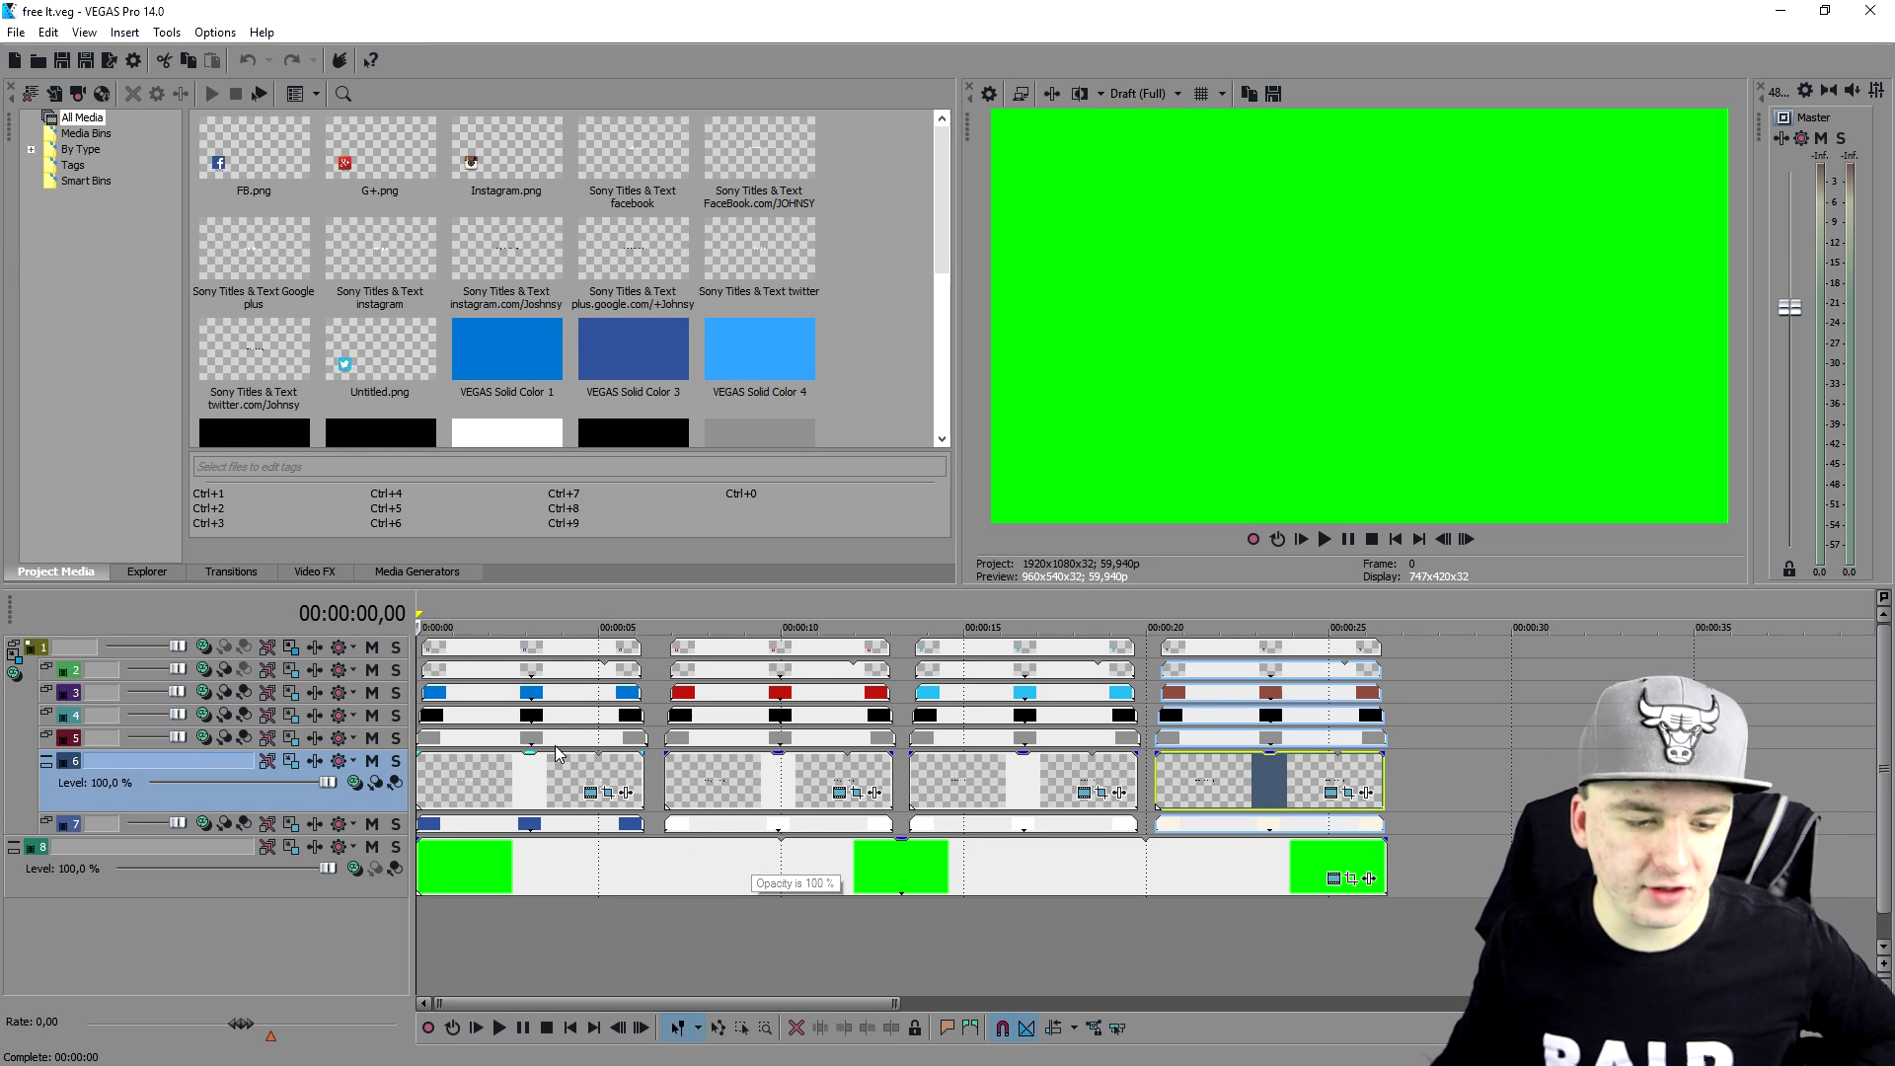
left_click(319, 573)
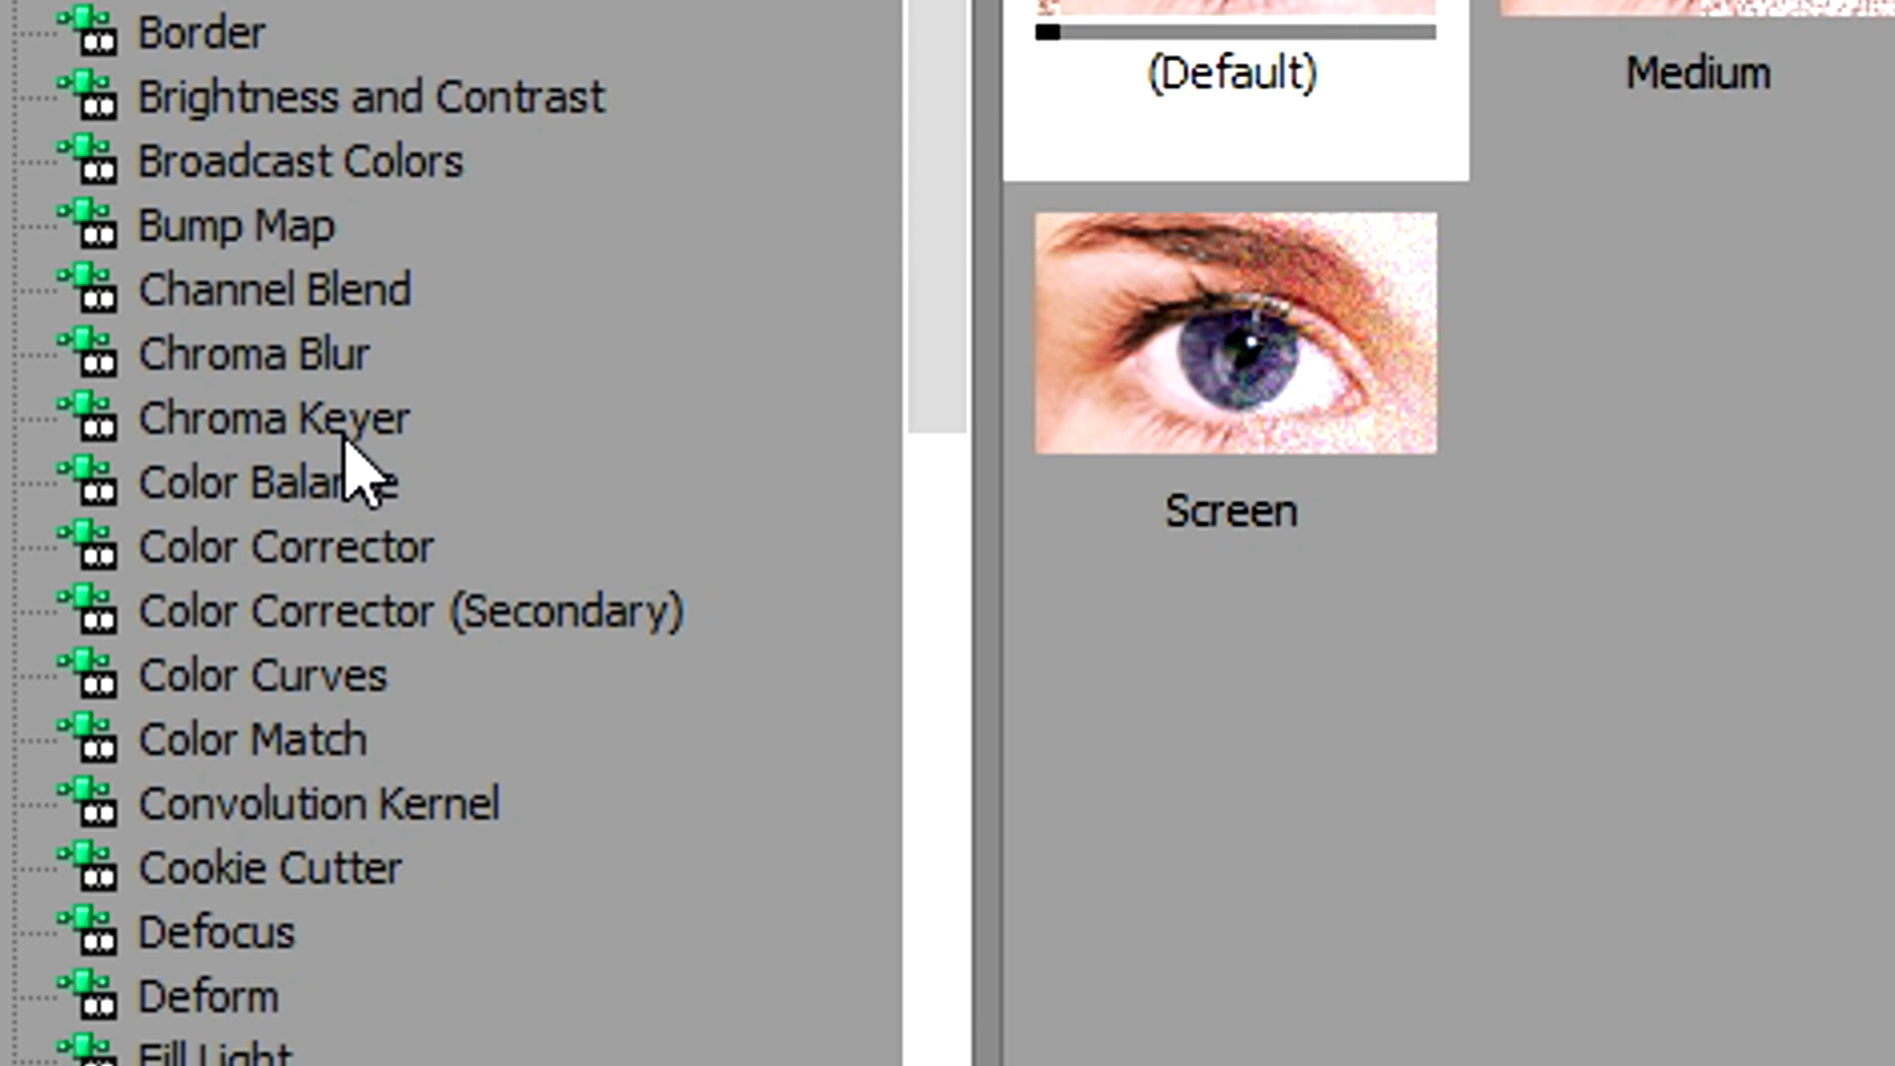
Apply the Chroma Keyer Green Screen preset to the green background event
left_click(129, 276)
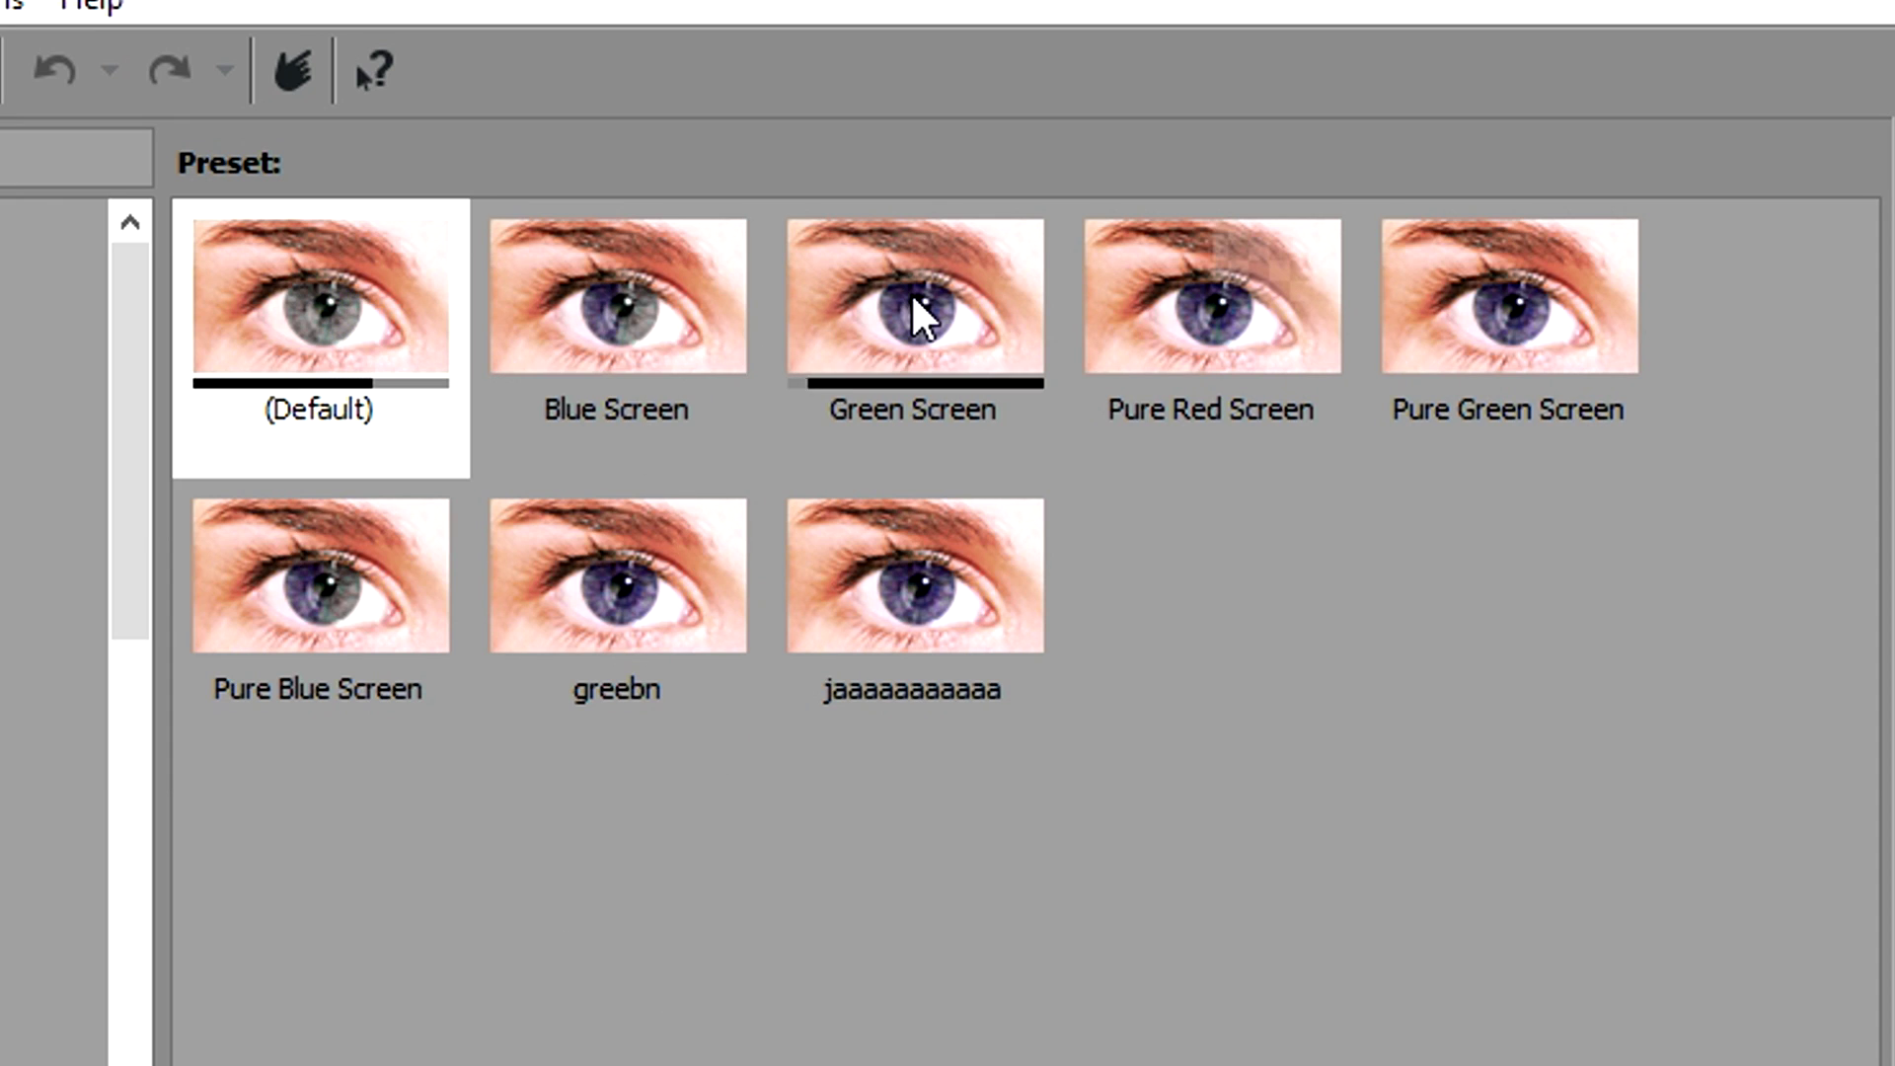
left_click(914, 300)
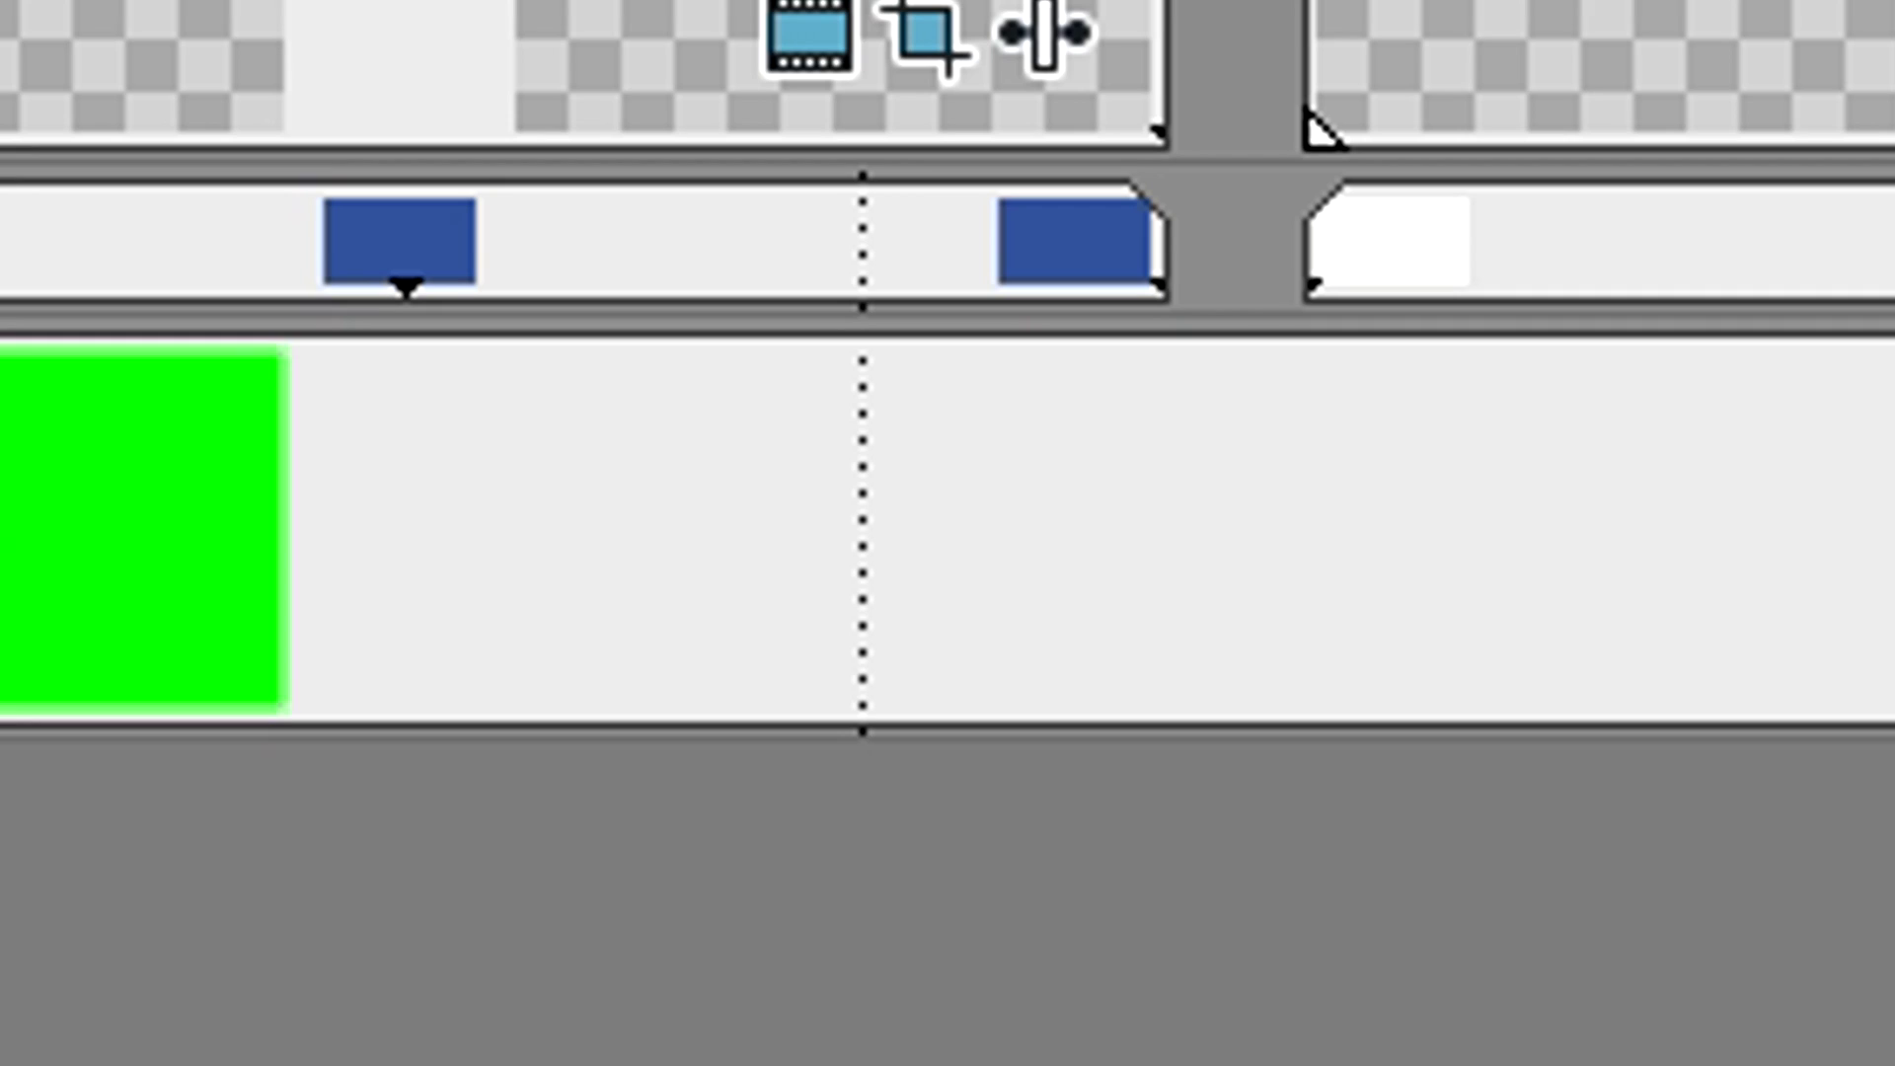
left_click_drag(1130, 219, 530, 494)
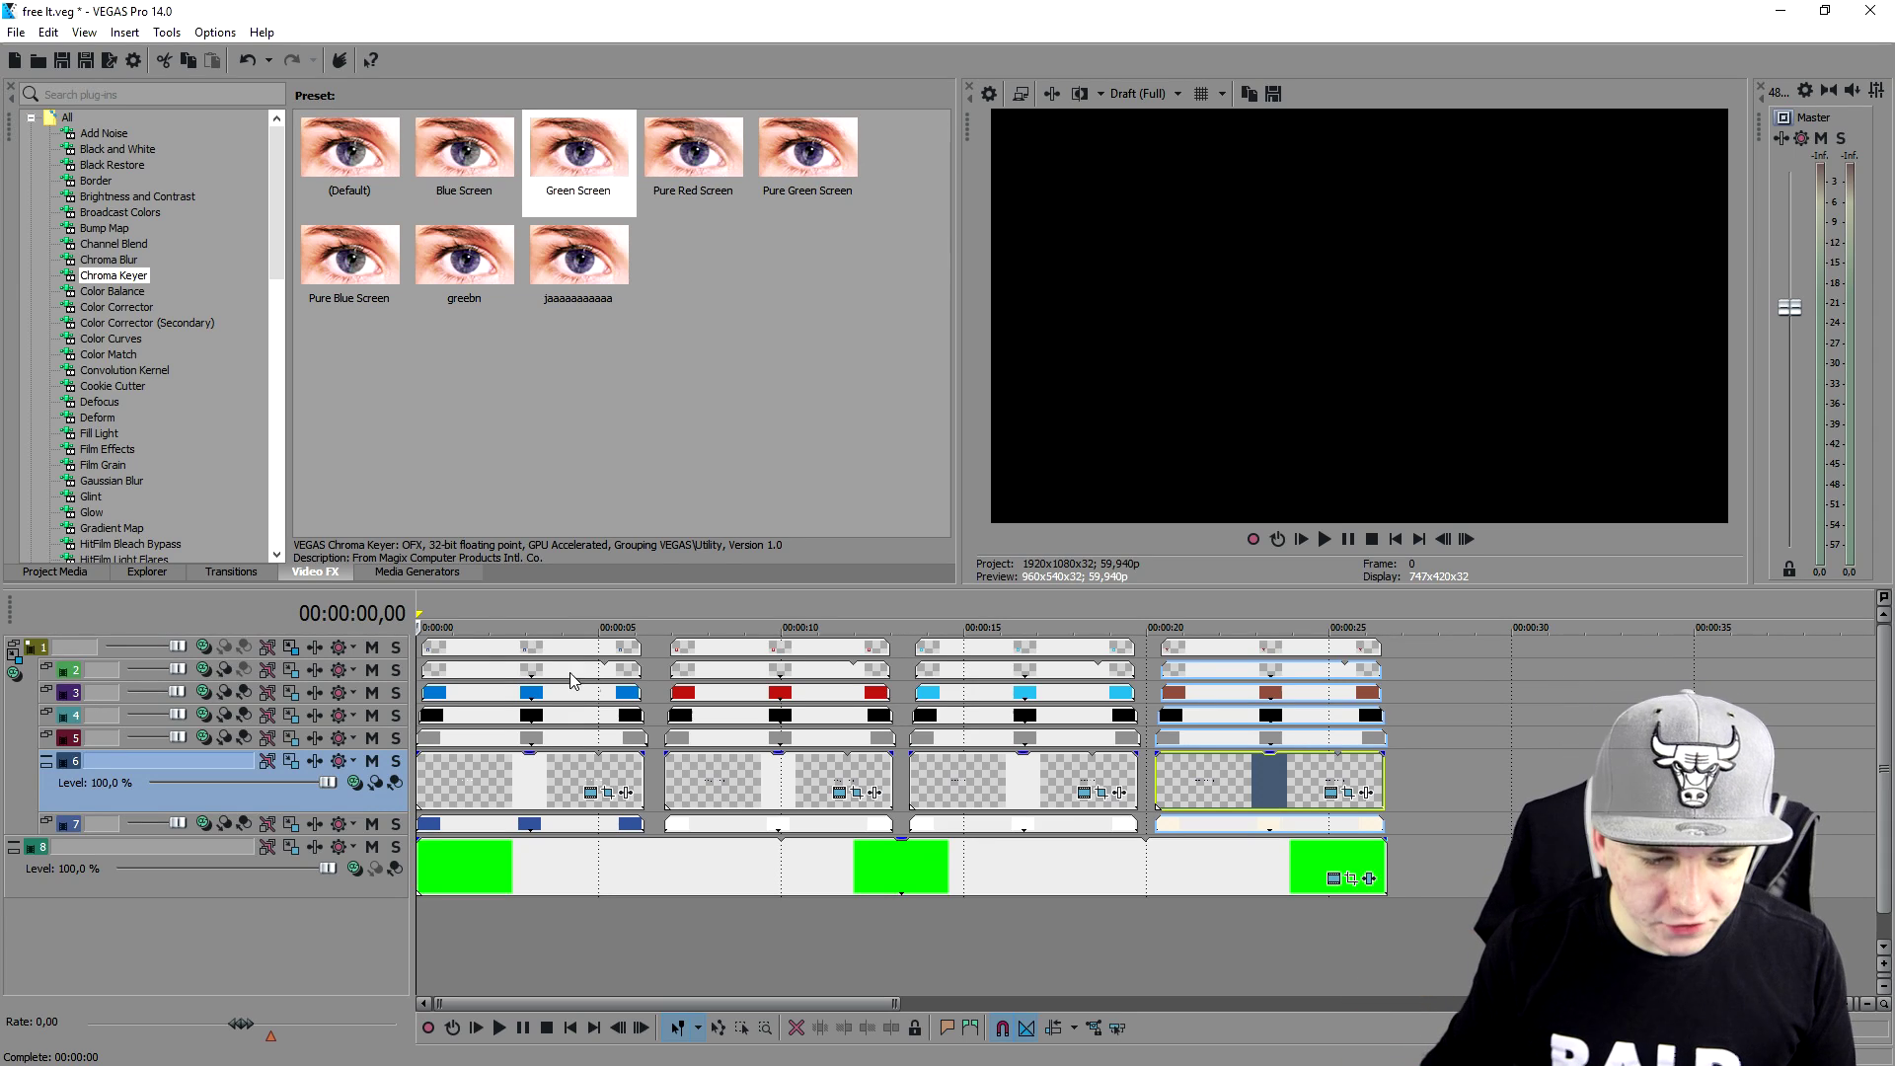
Preview the Facebook bar at 00:00:01,13 and make tracks 1 and 2 taller
left_click(460, 610)
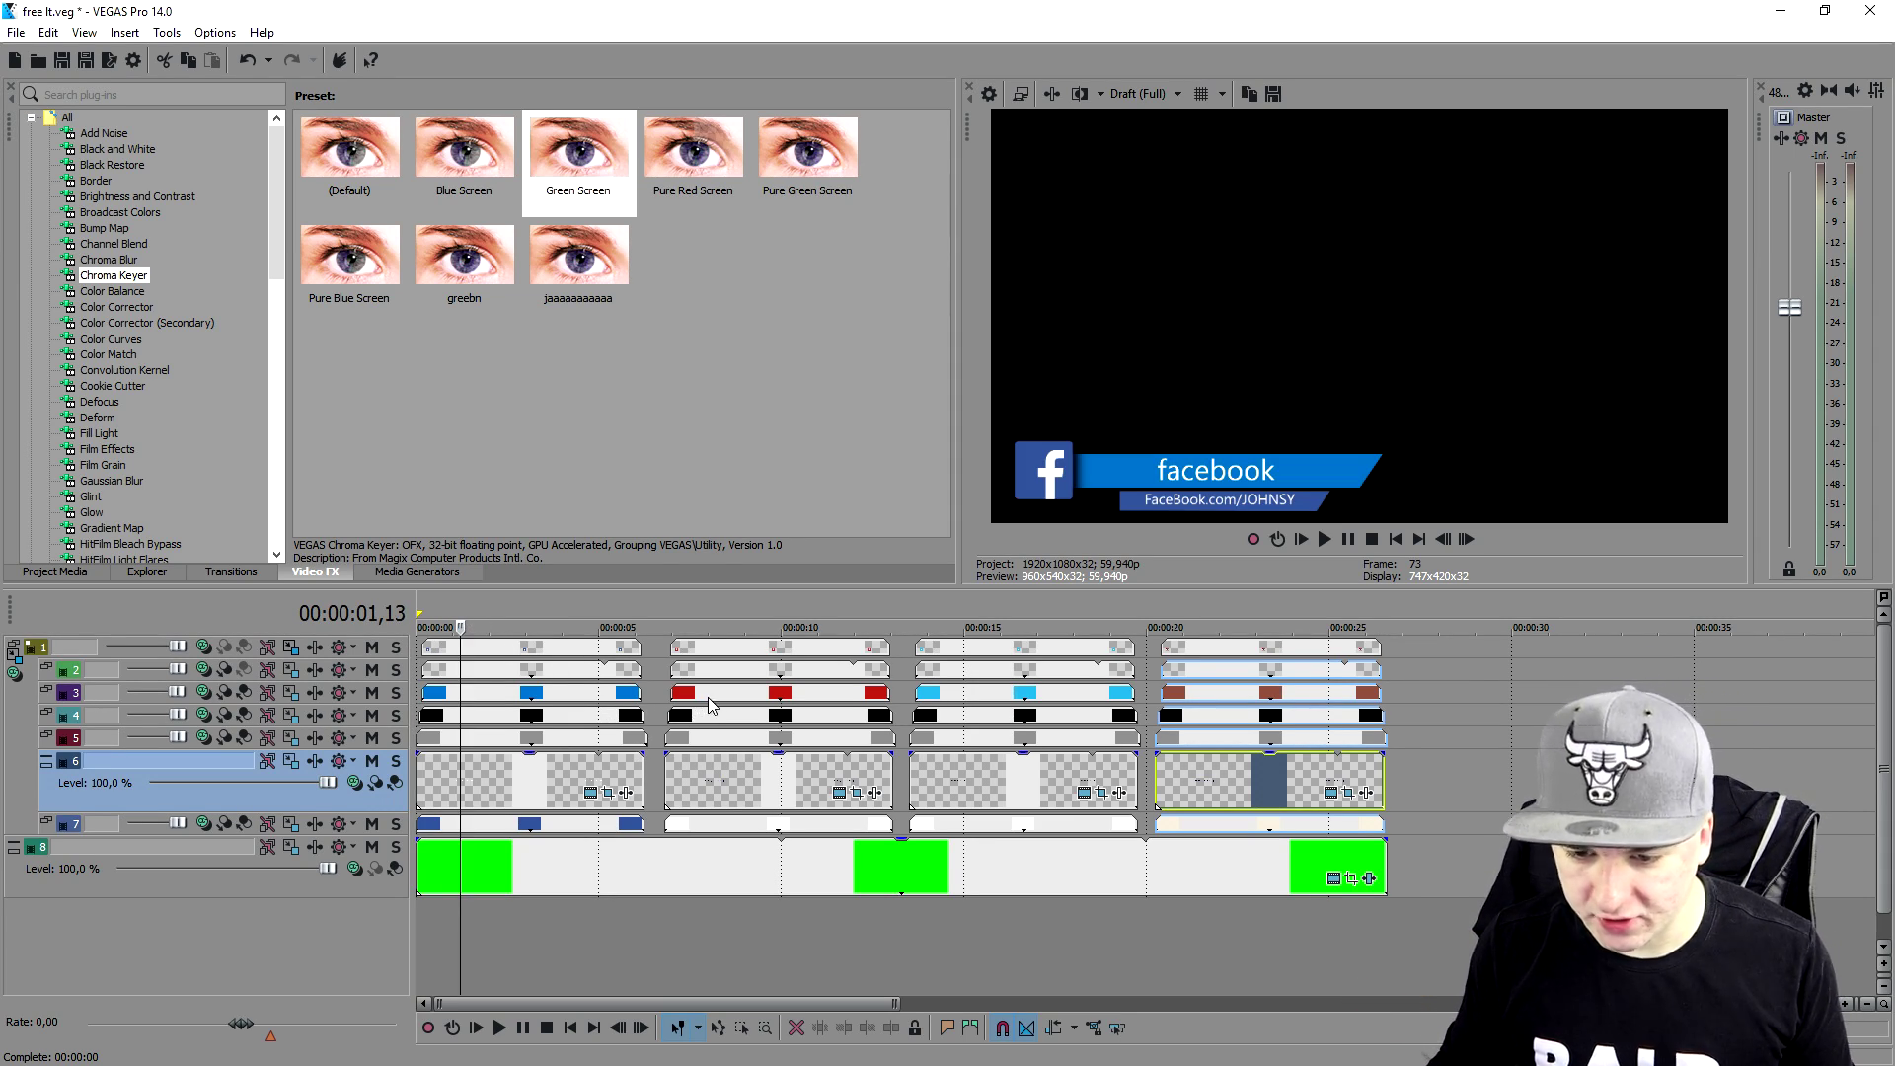
scroll(642, 740, "up", 2)
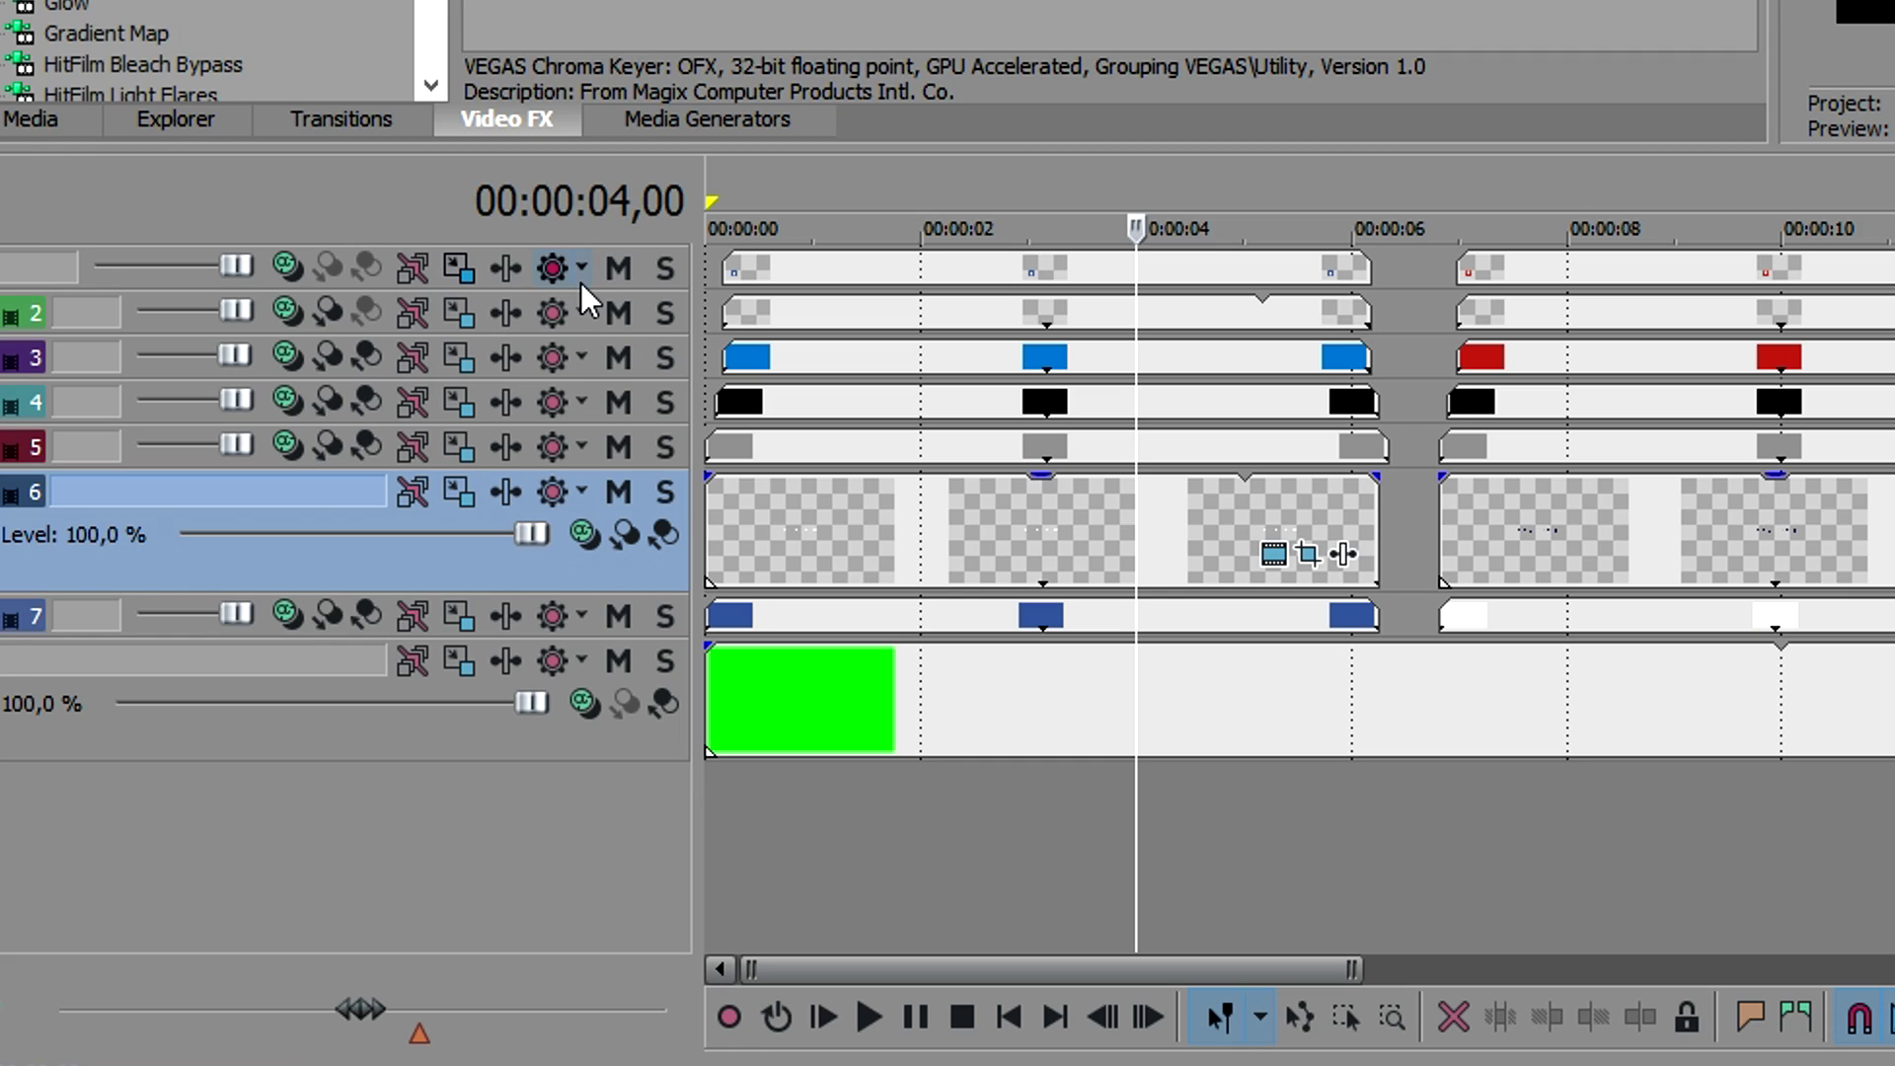
left_click_drag(581, 289, 584, 340)
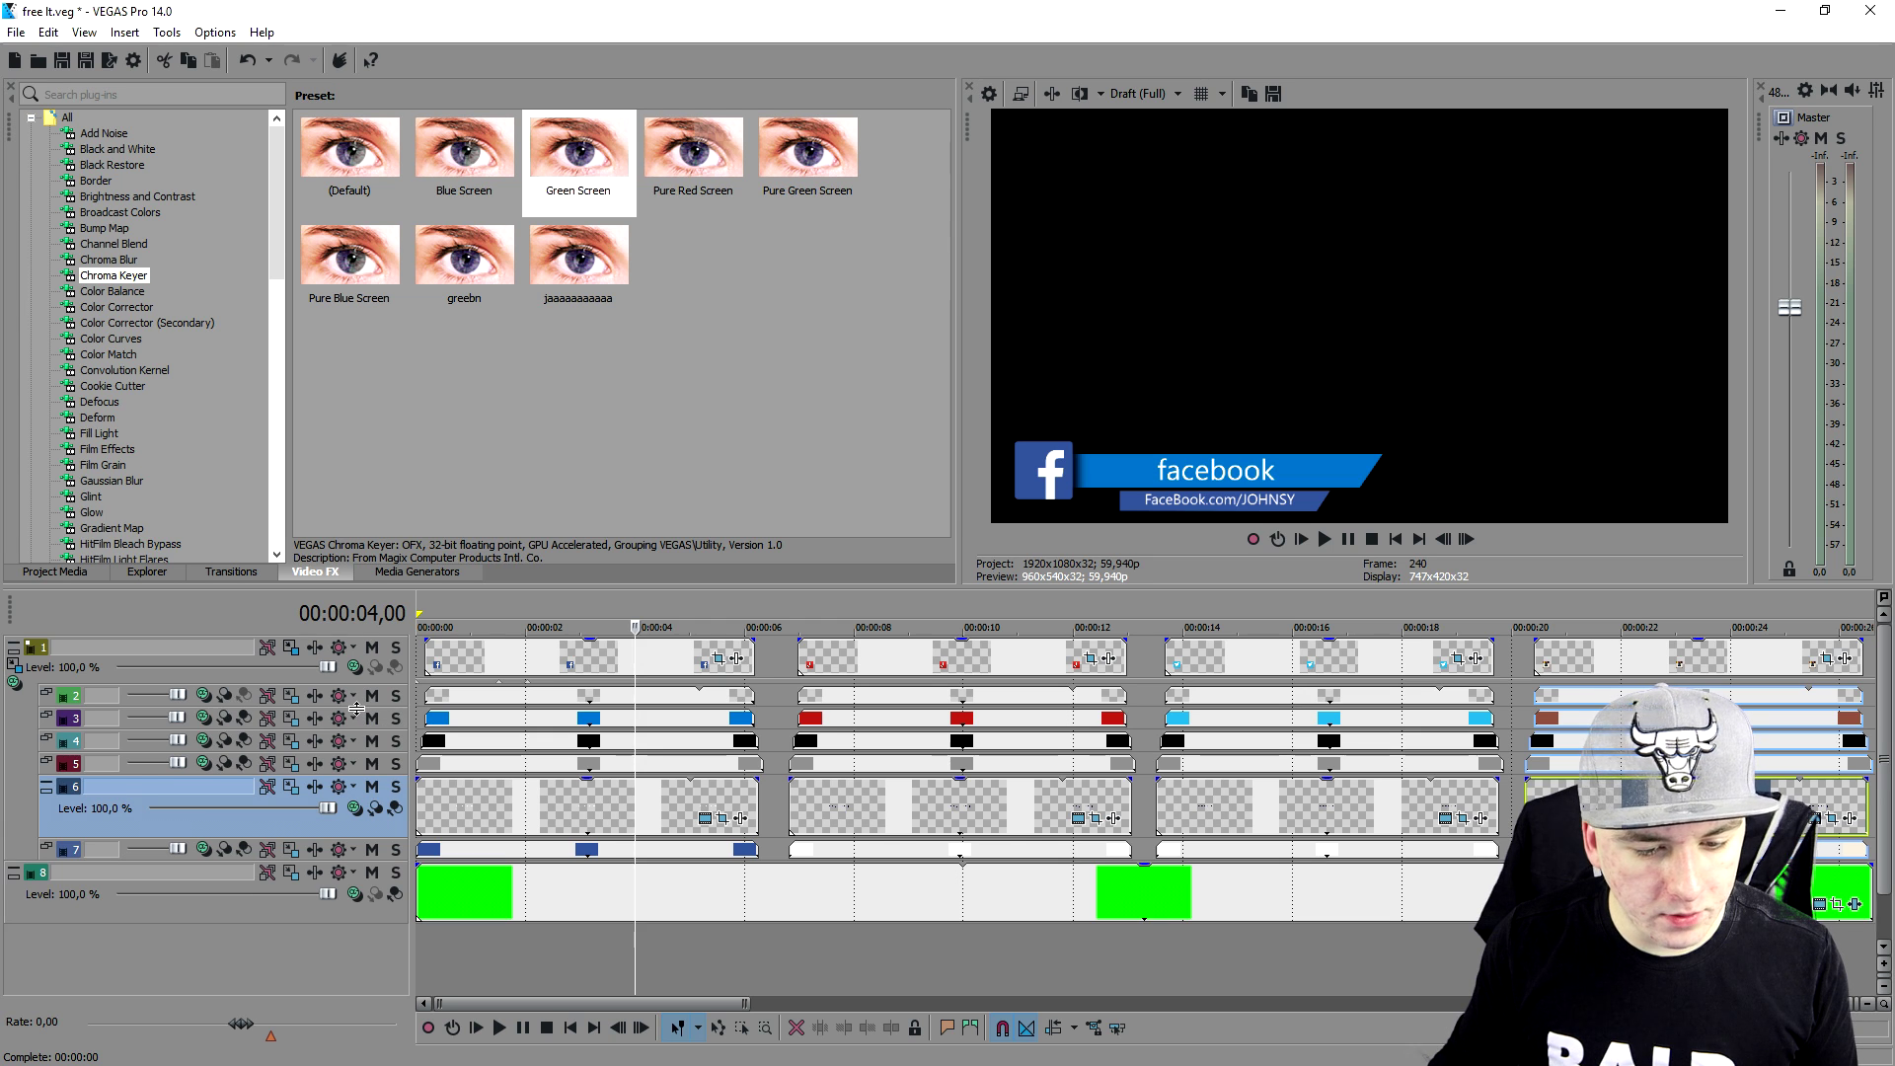
left_click_drag(581, 386, 580, 451)
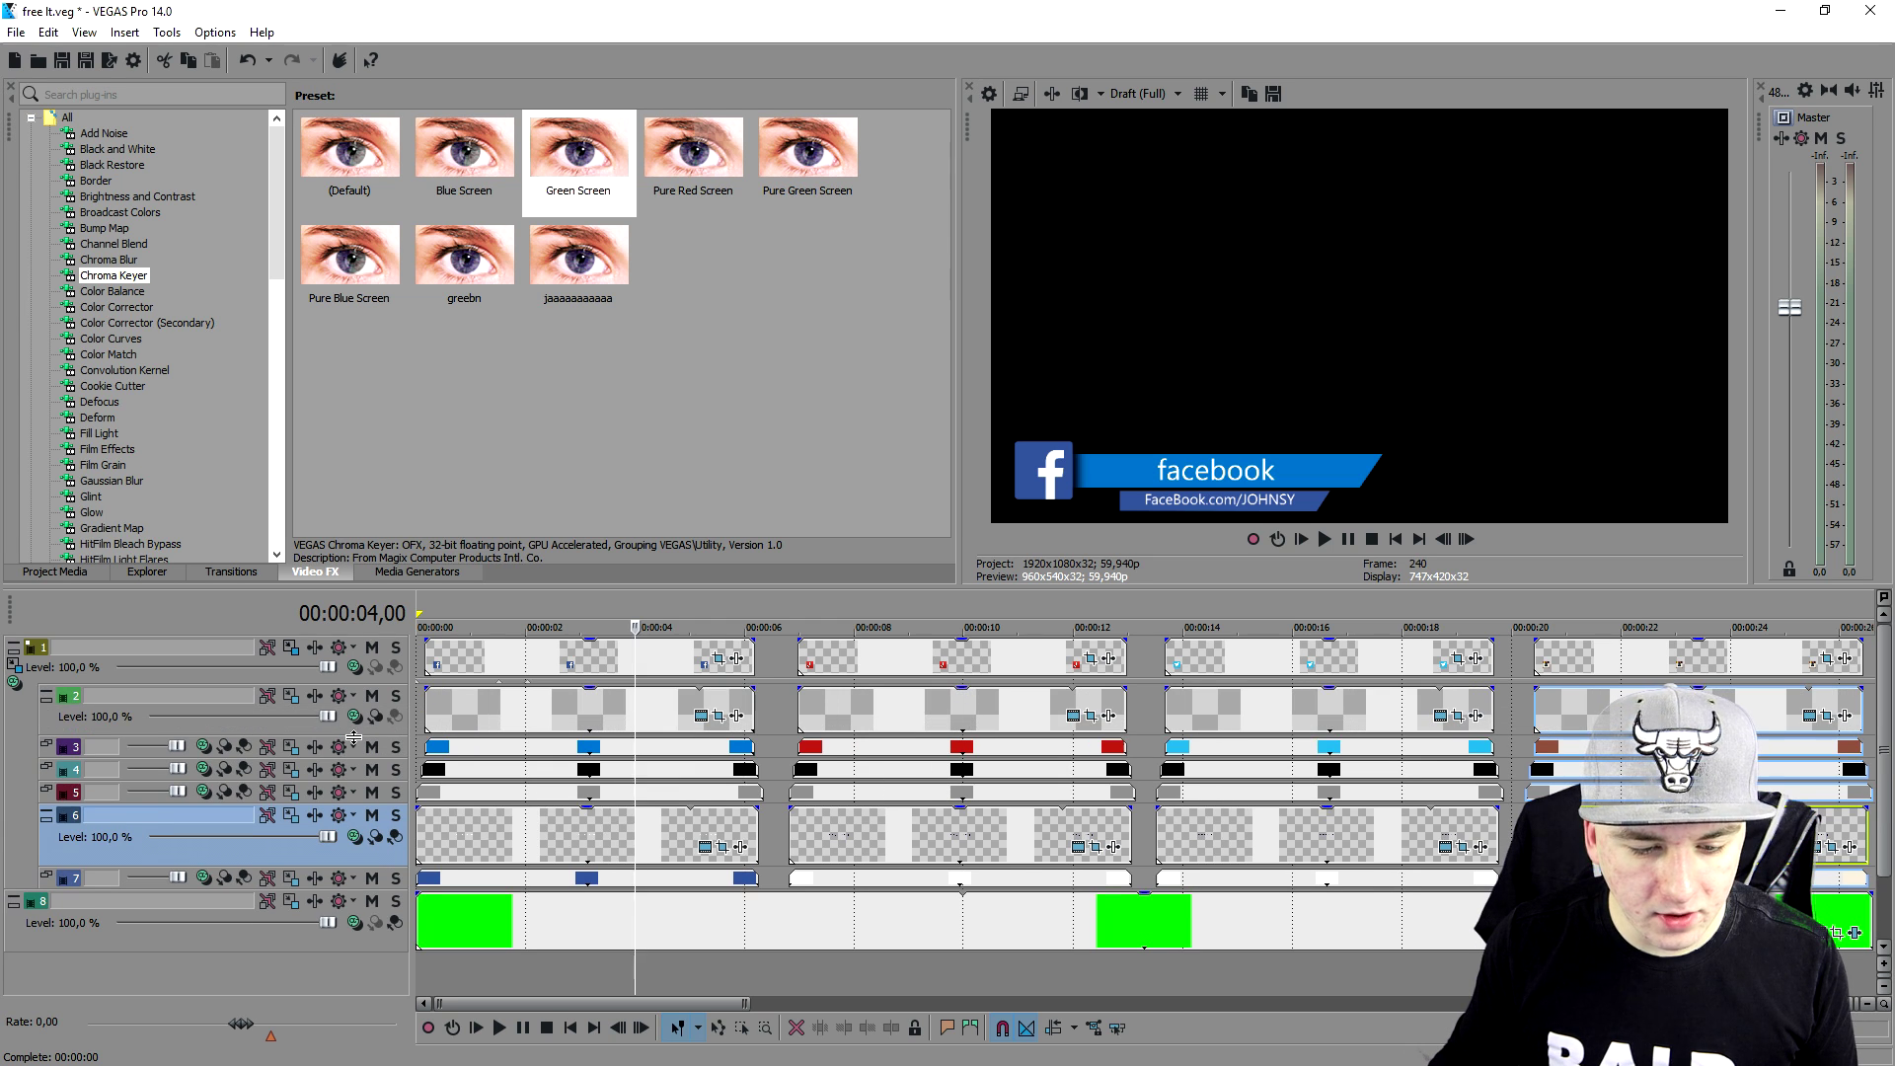
scroll(845, 888, "up", 2)
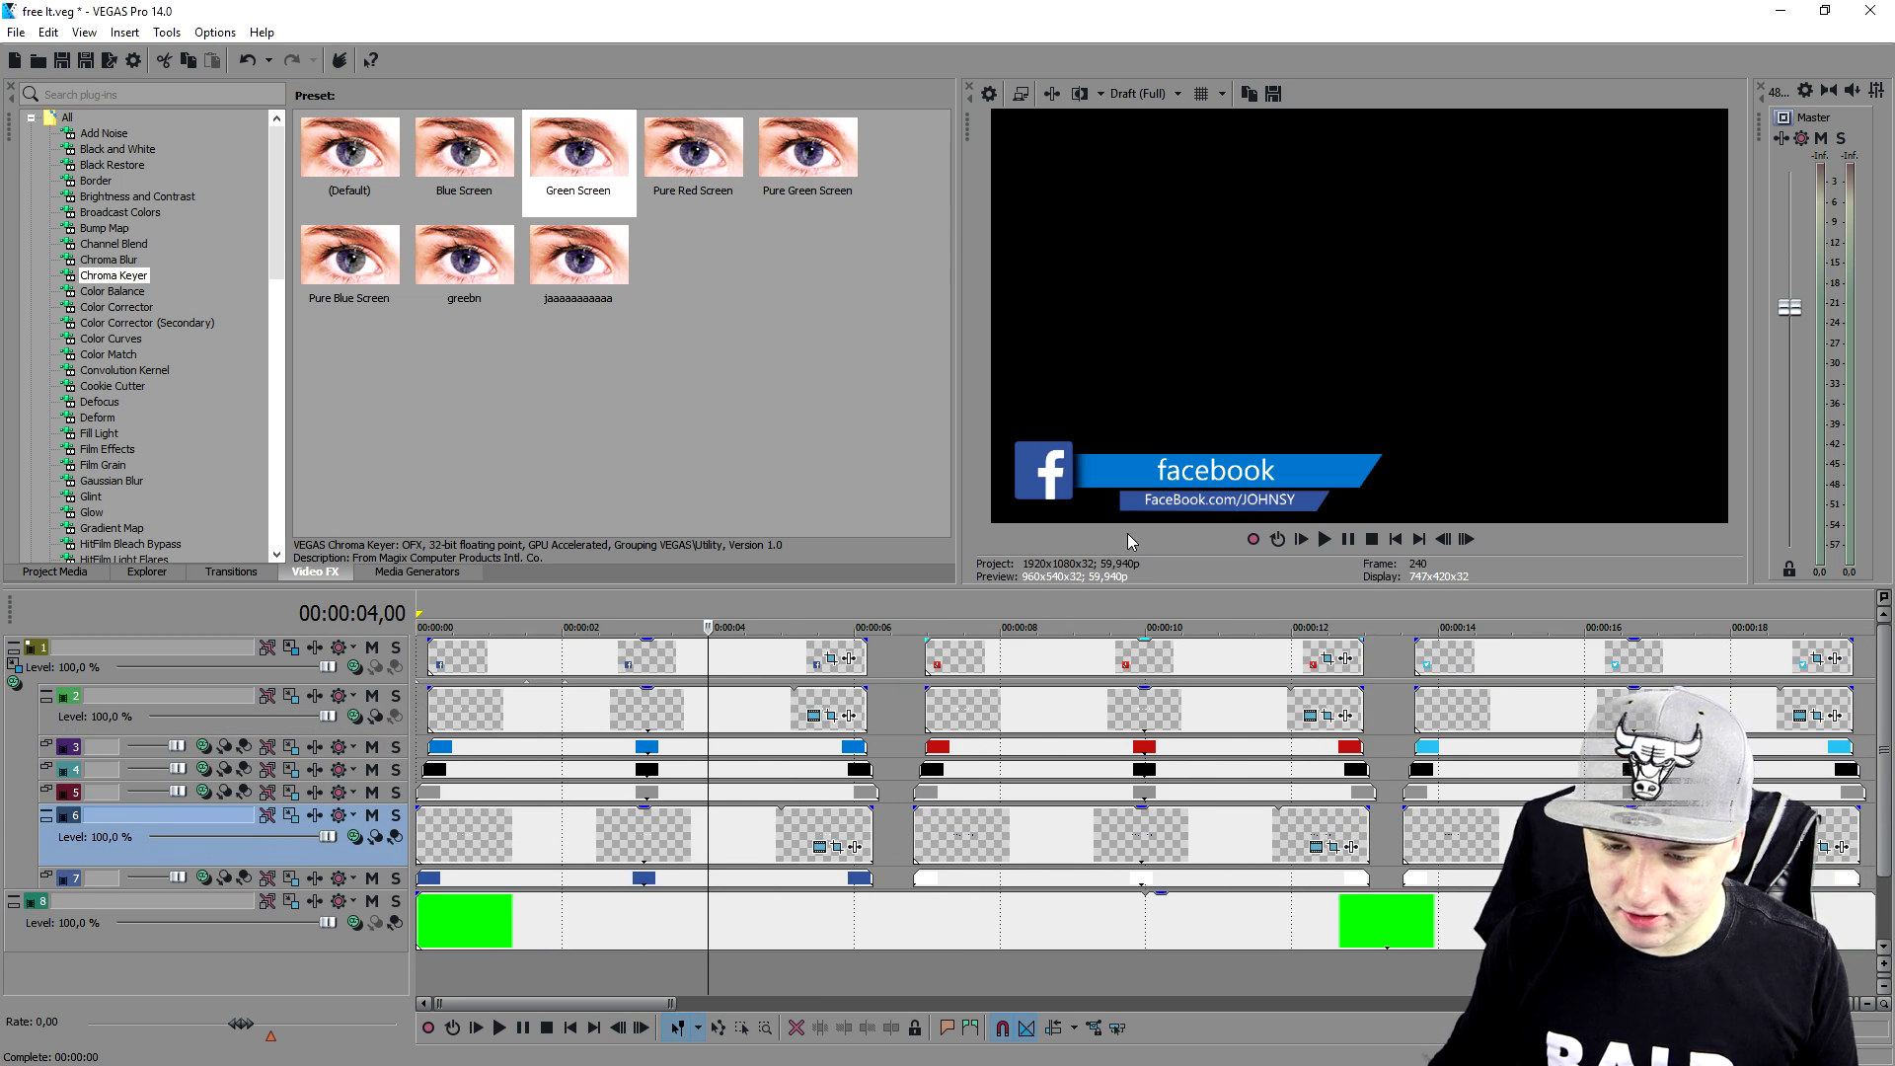
Retitle the first bar 'Facebook' and shift the title further left
left_click(817, 711)
type("Facebo")
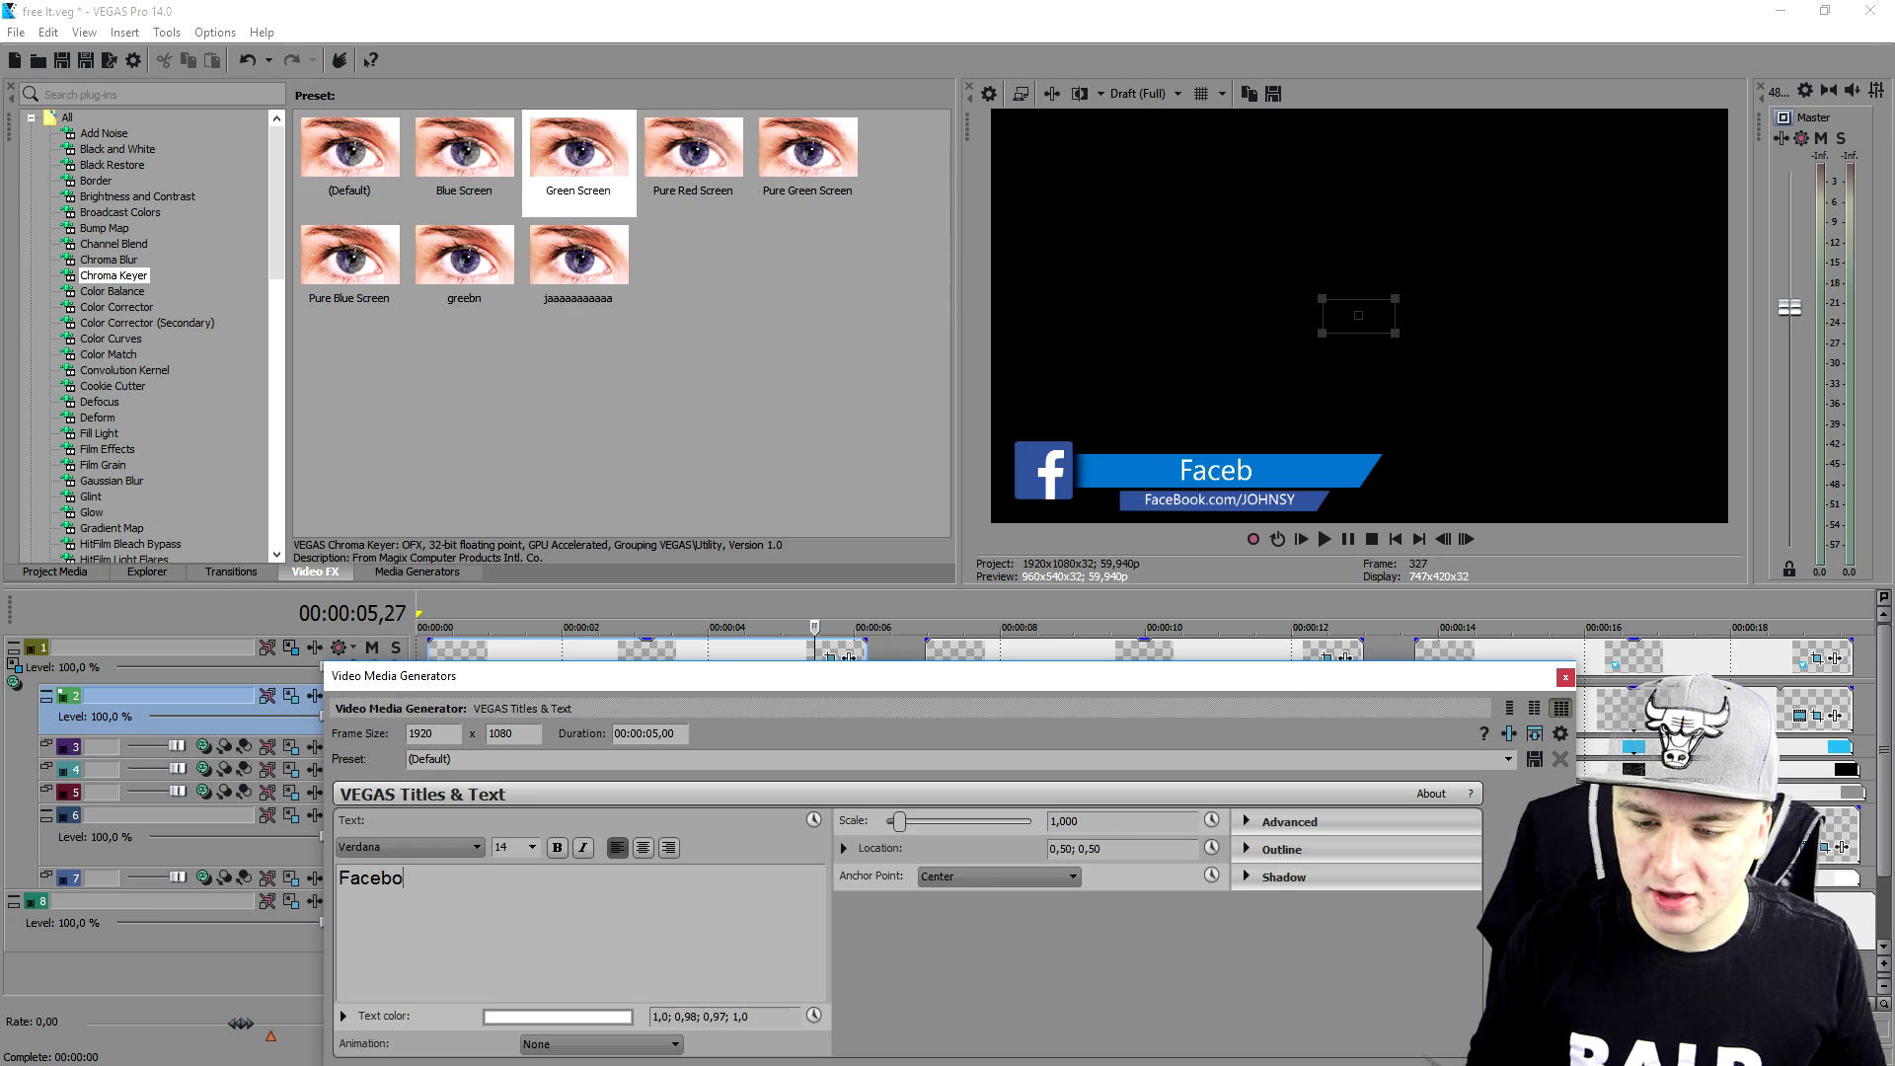
type("ok")
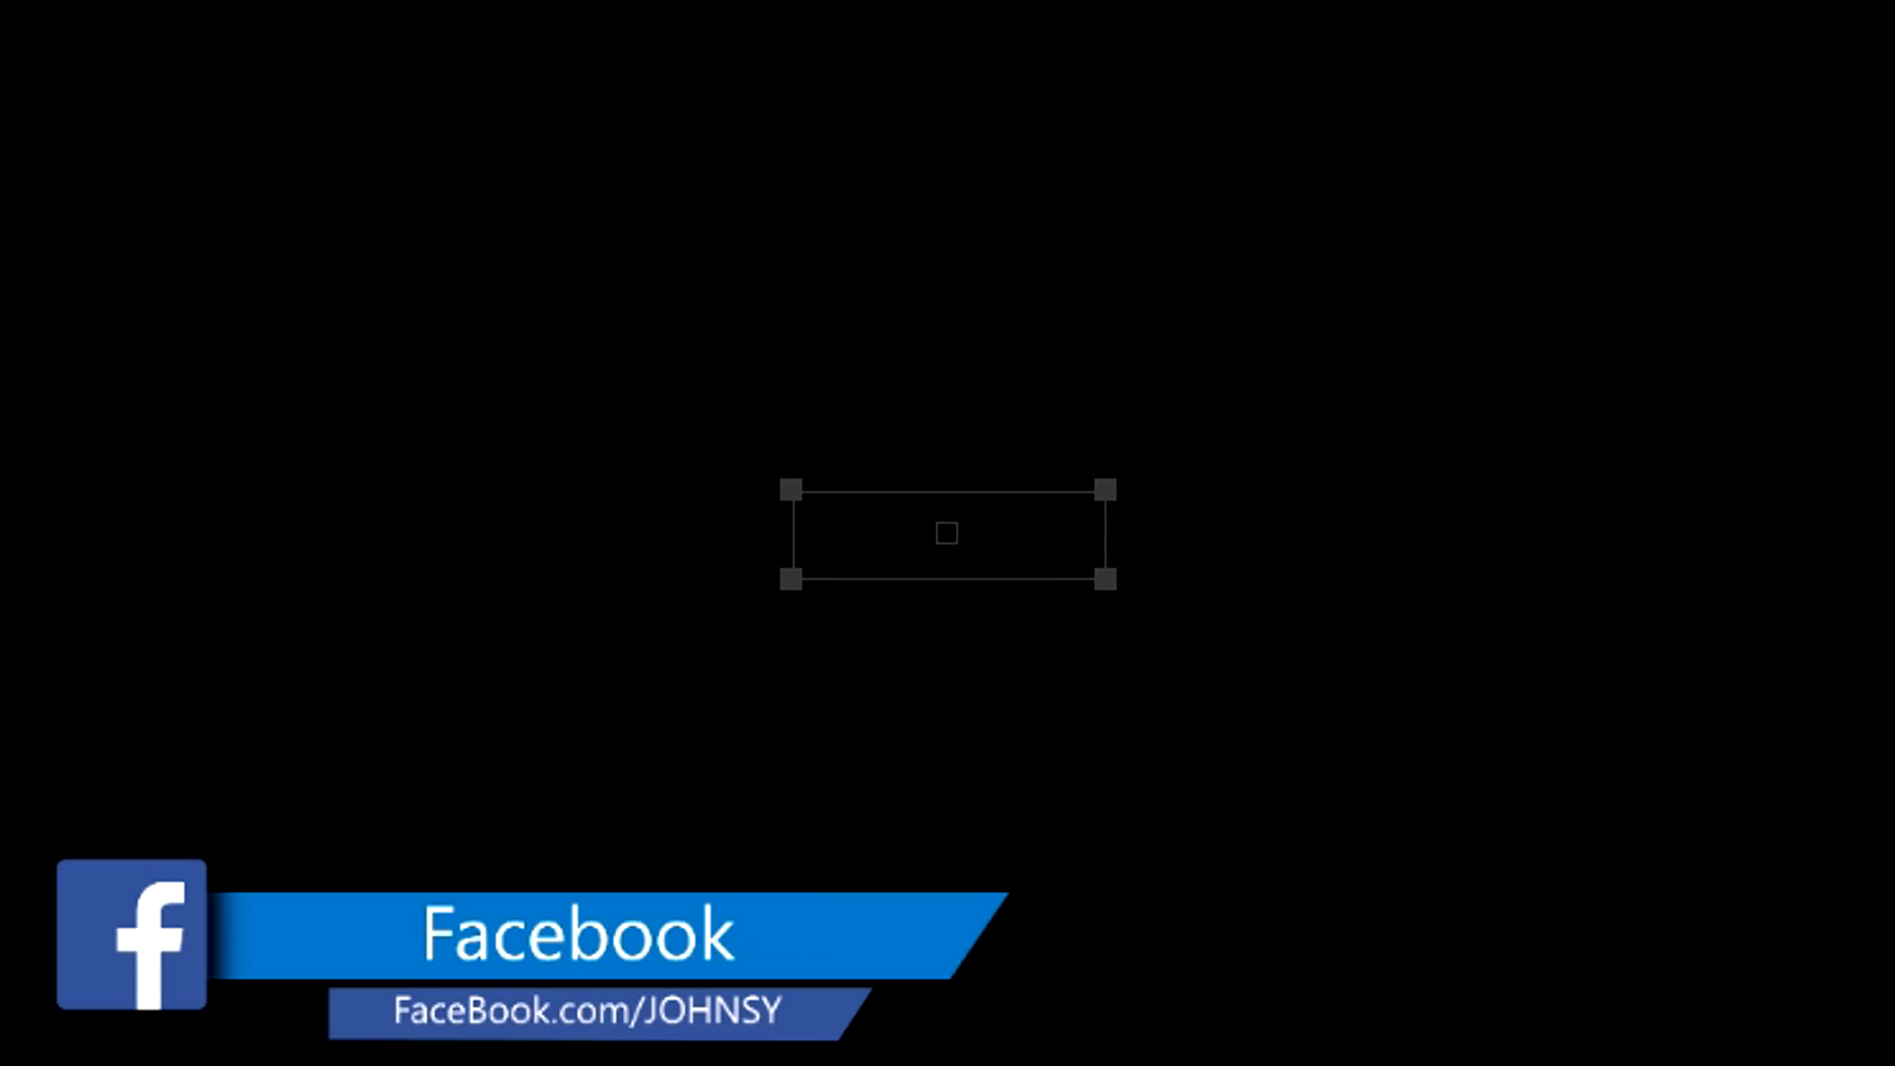
left_click_drag(922, 541, 745, 537)
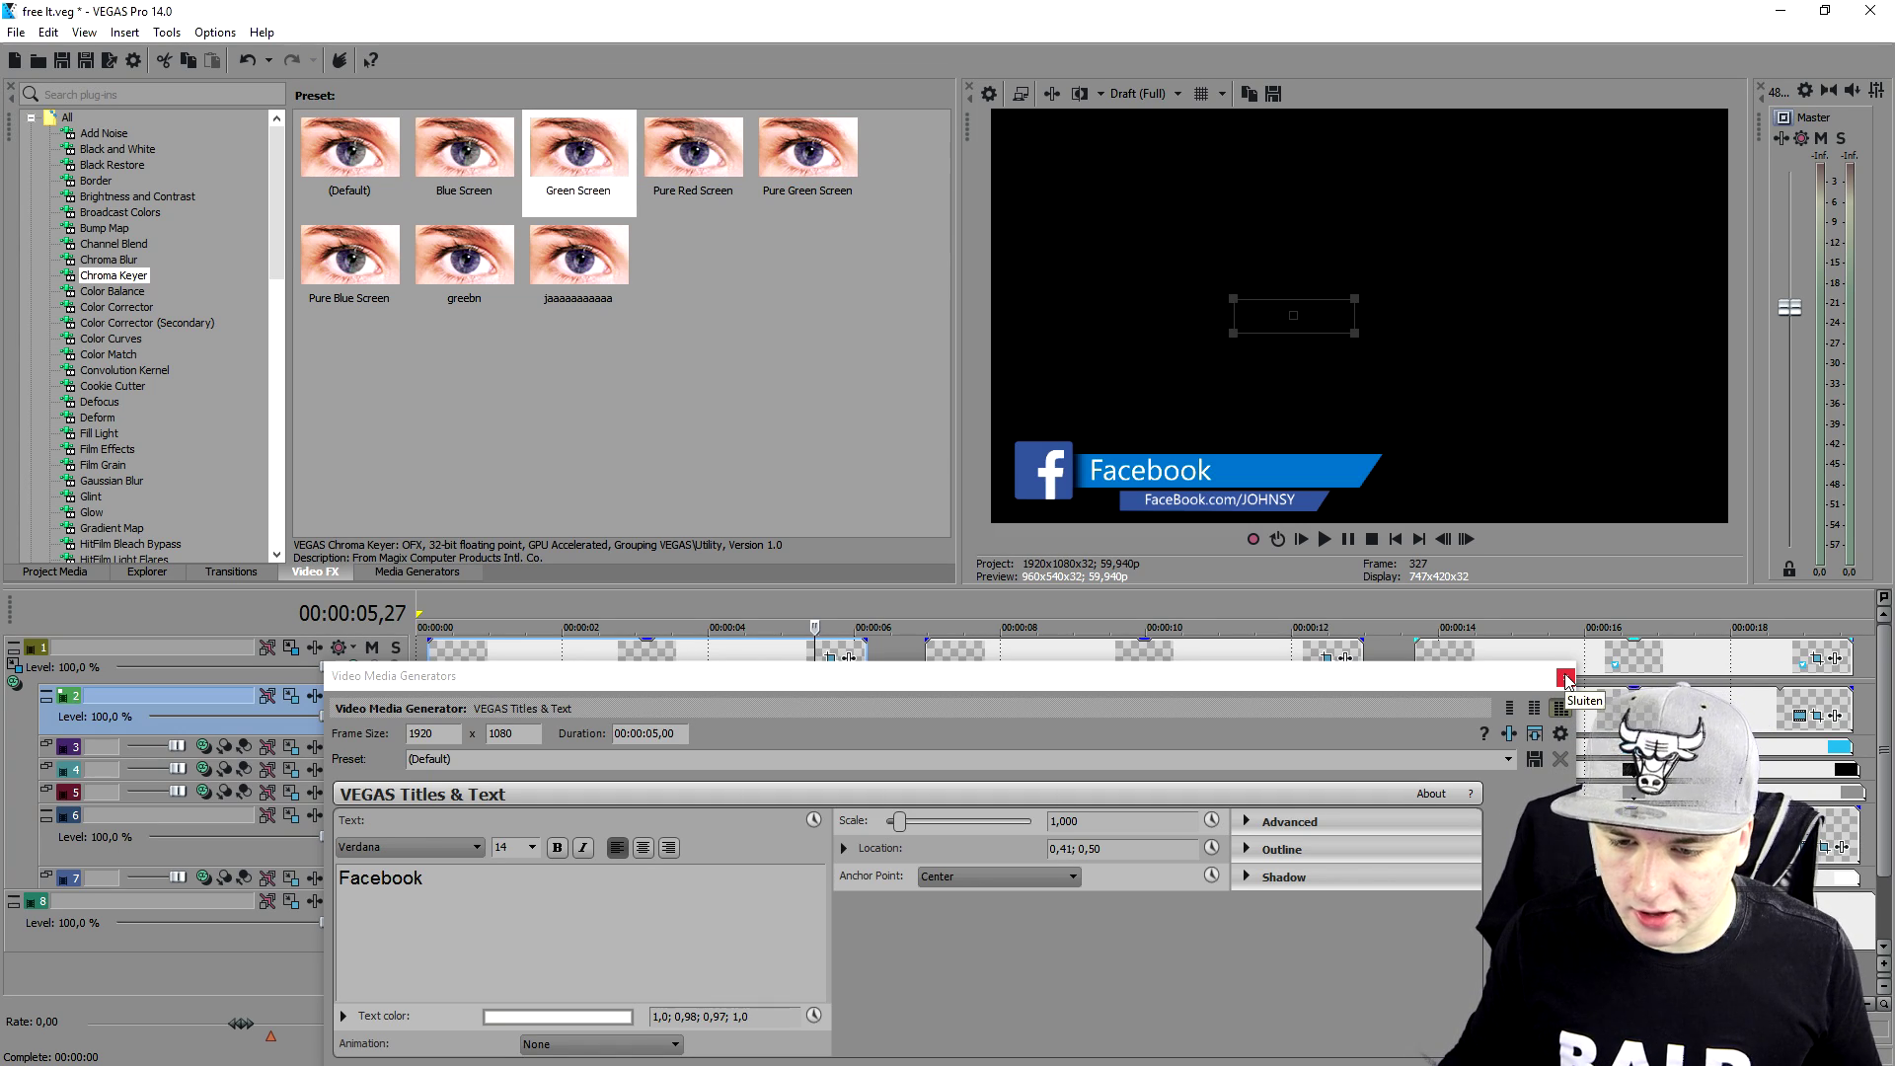
left_click(1567, 680)
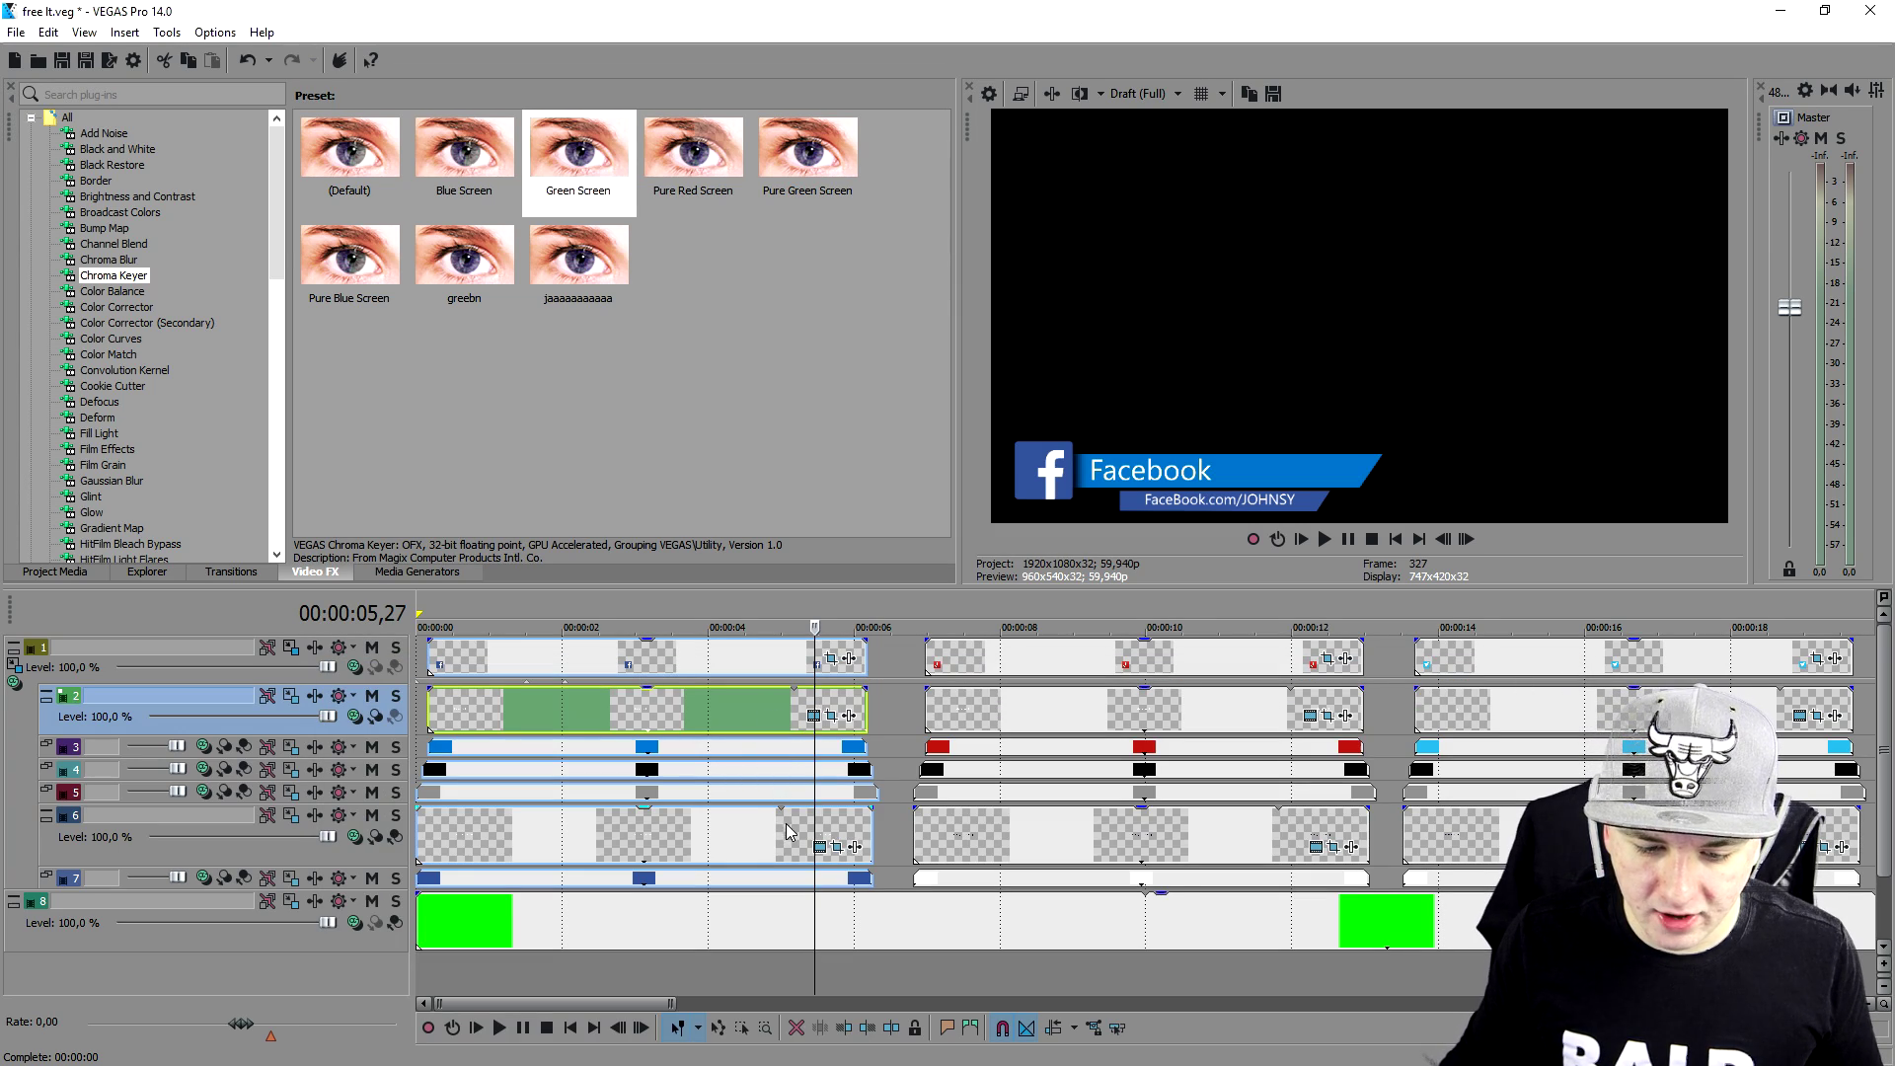
Replace the address line with the creator's facebook.com profile link, fit it, and play back
left_click(816, 844)
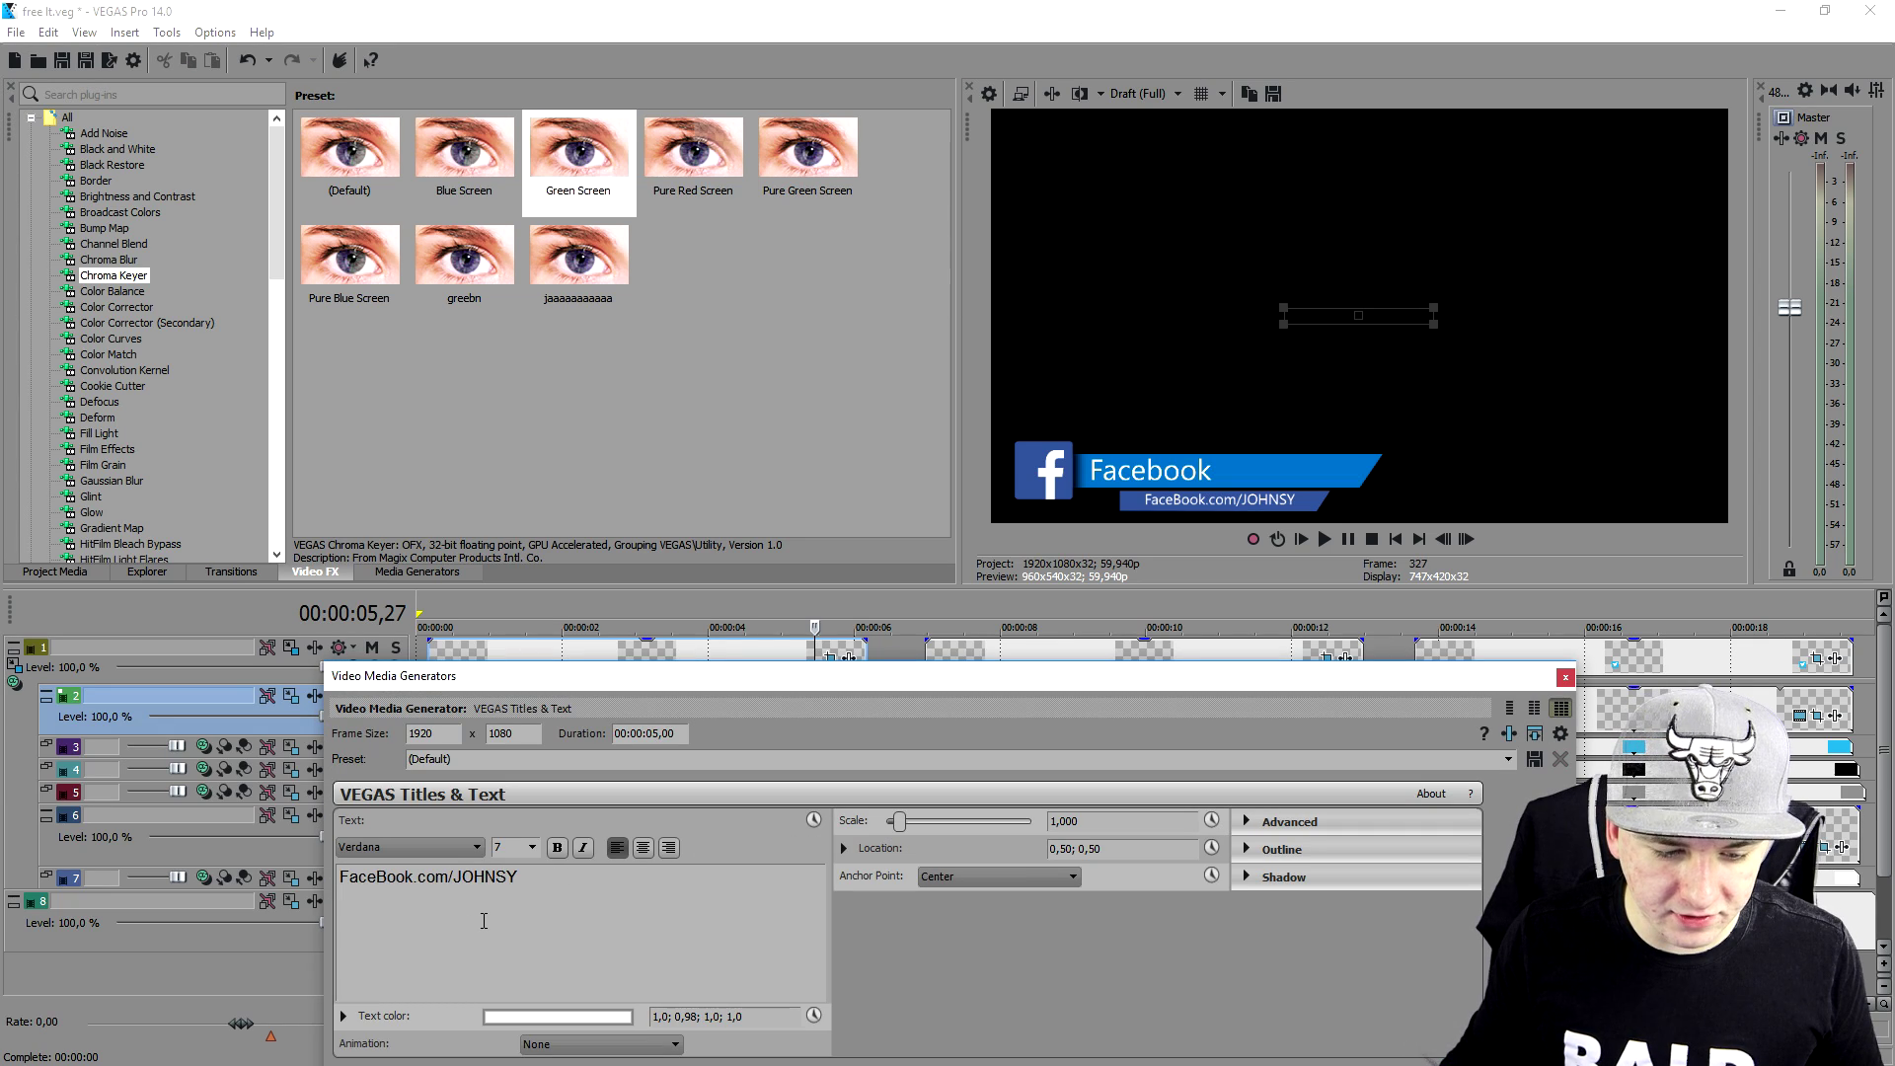
key("ctrl+a")
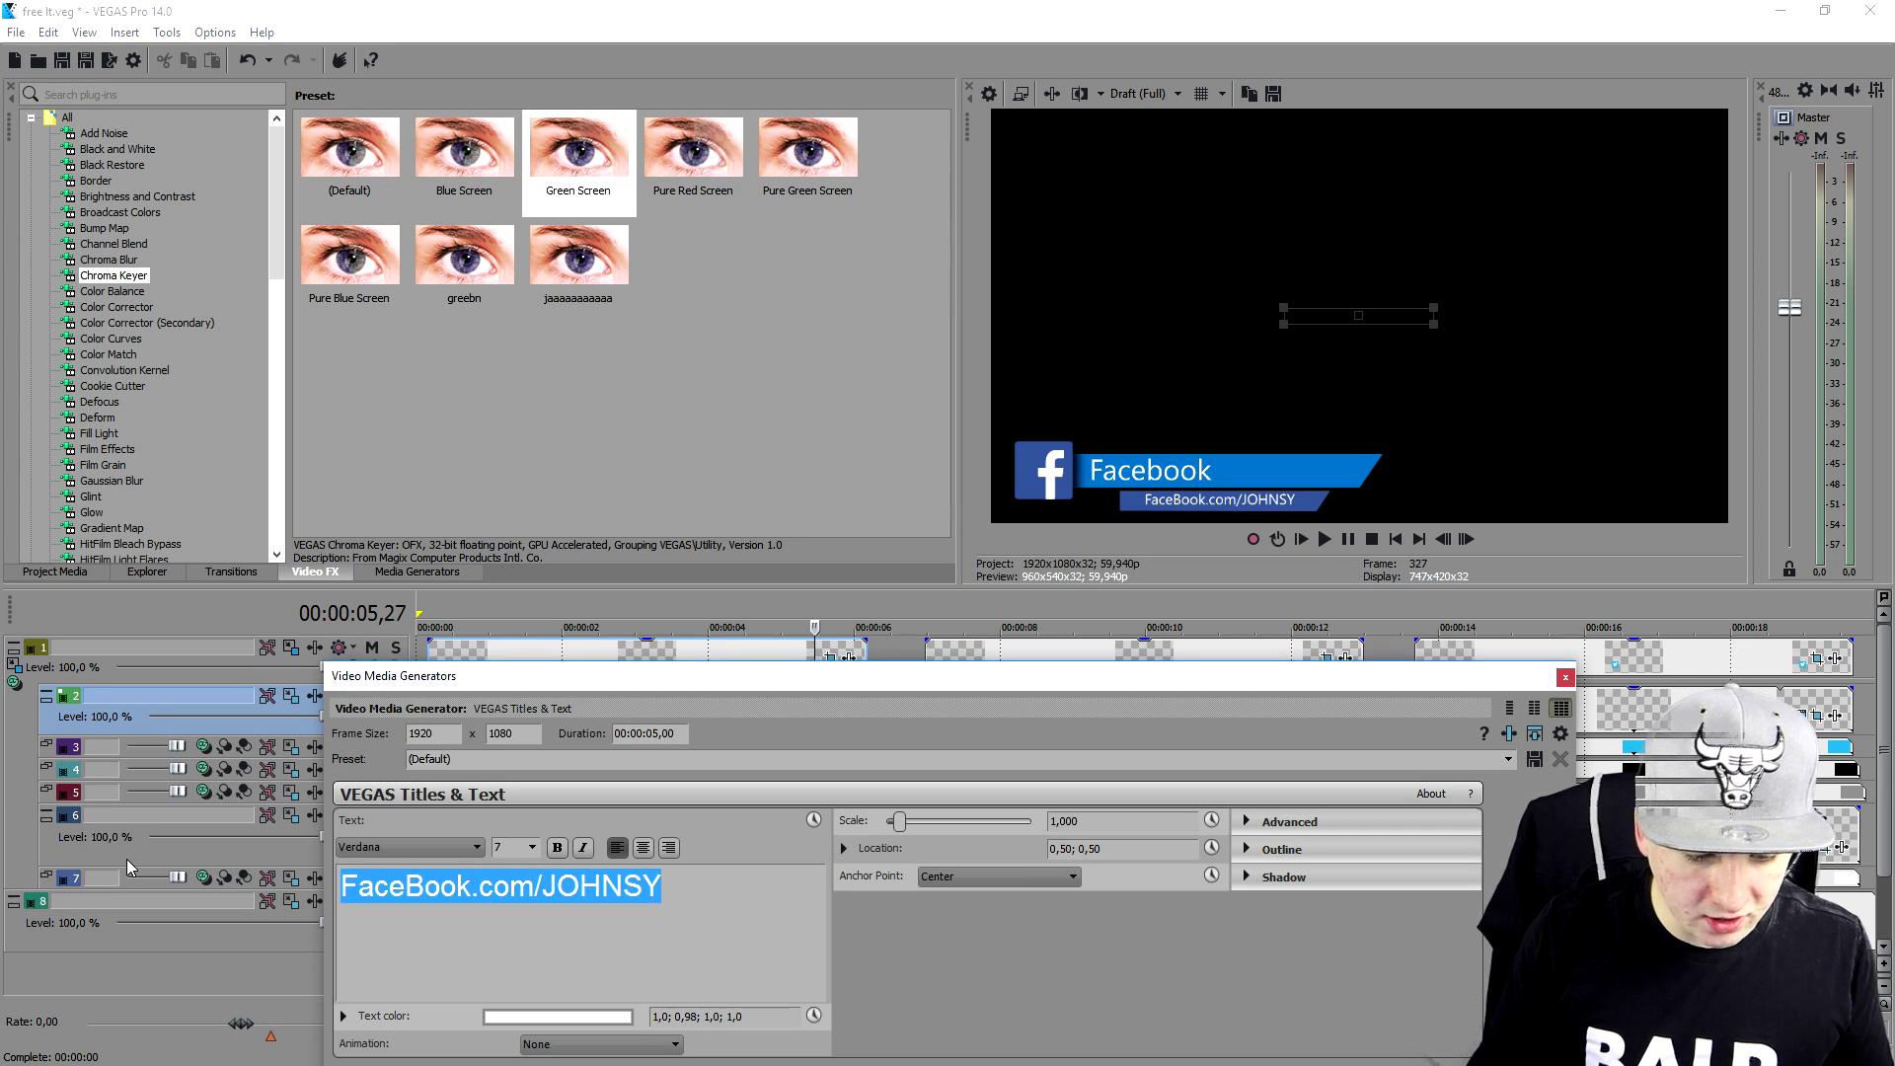
type("face")
key("BackSpace")
key("BackSpace")
type("cebook.com")
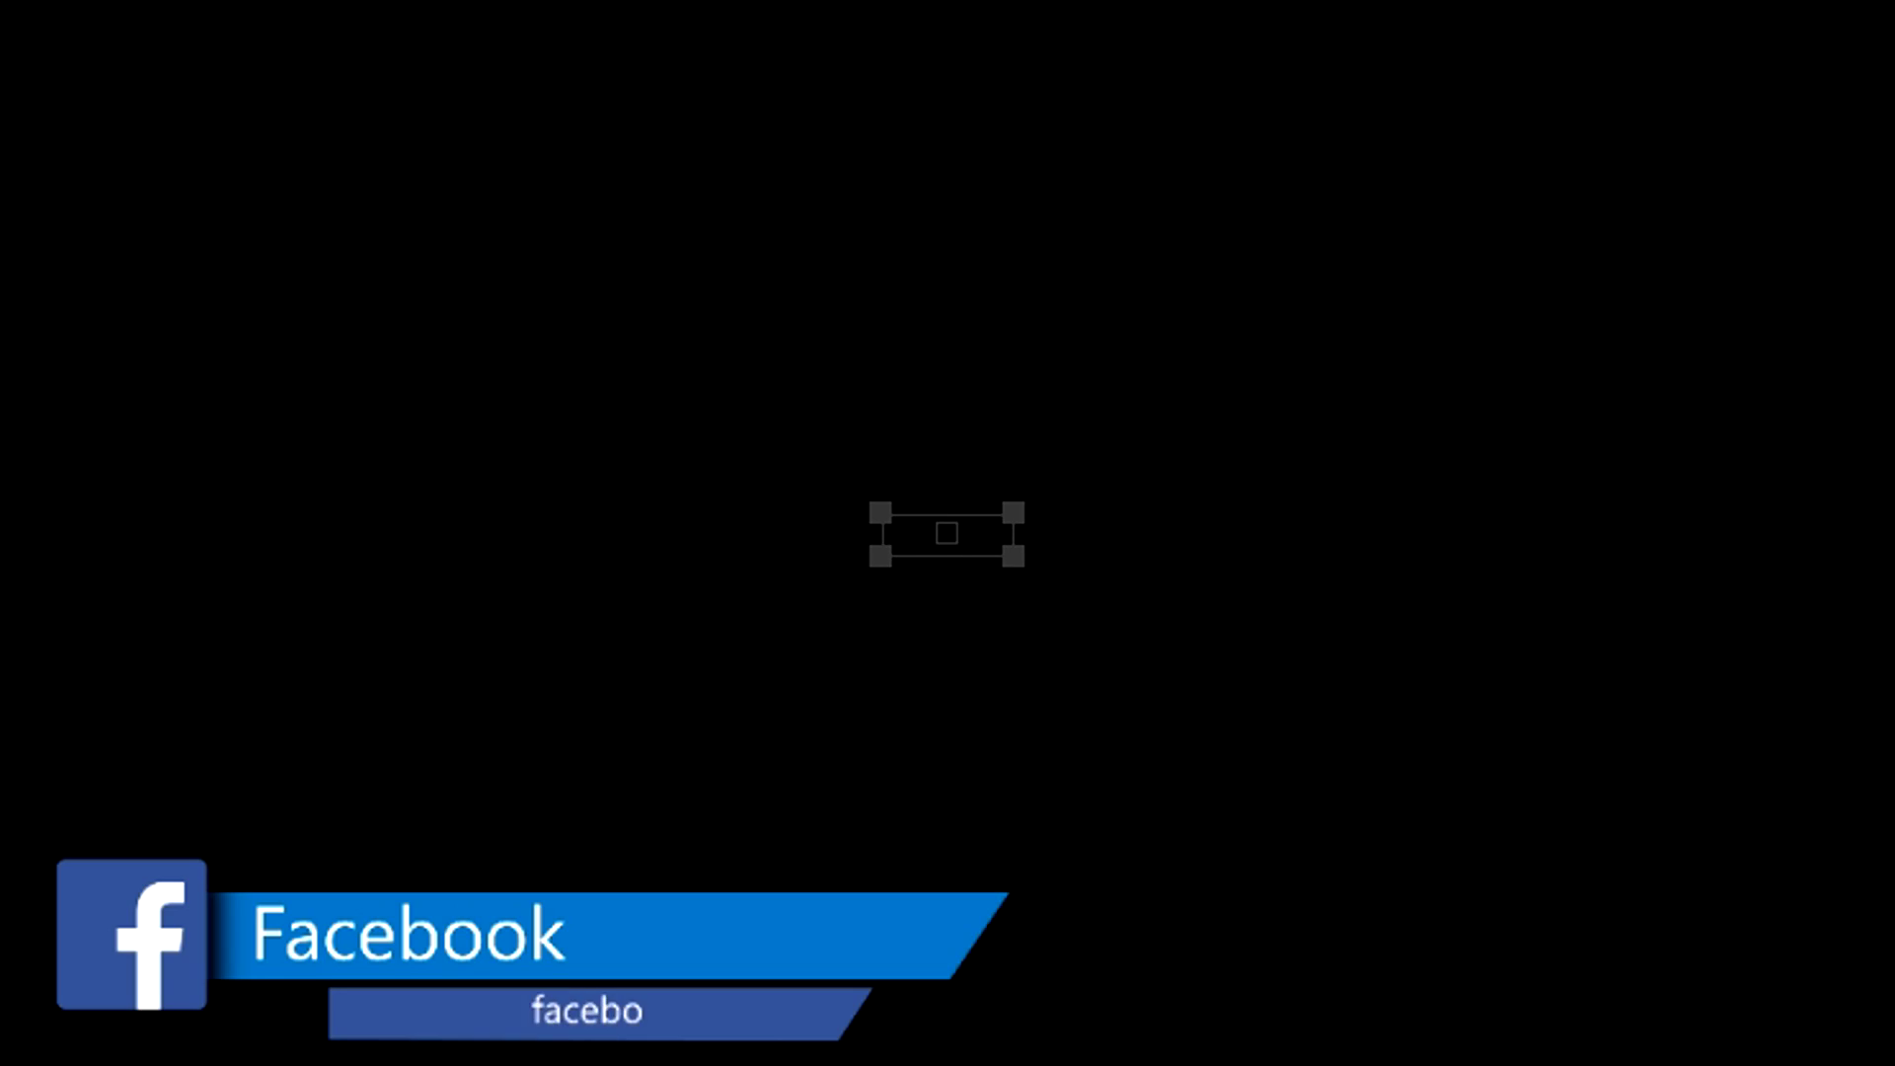
type("/JustAle")
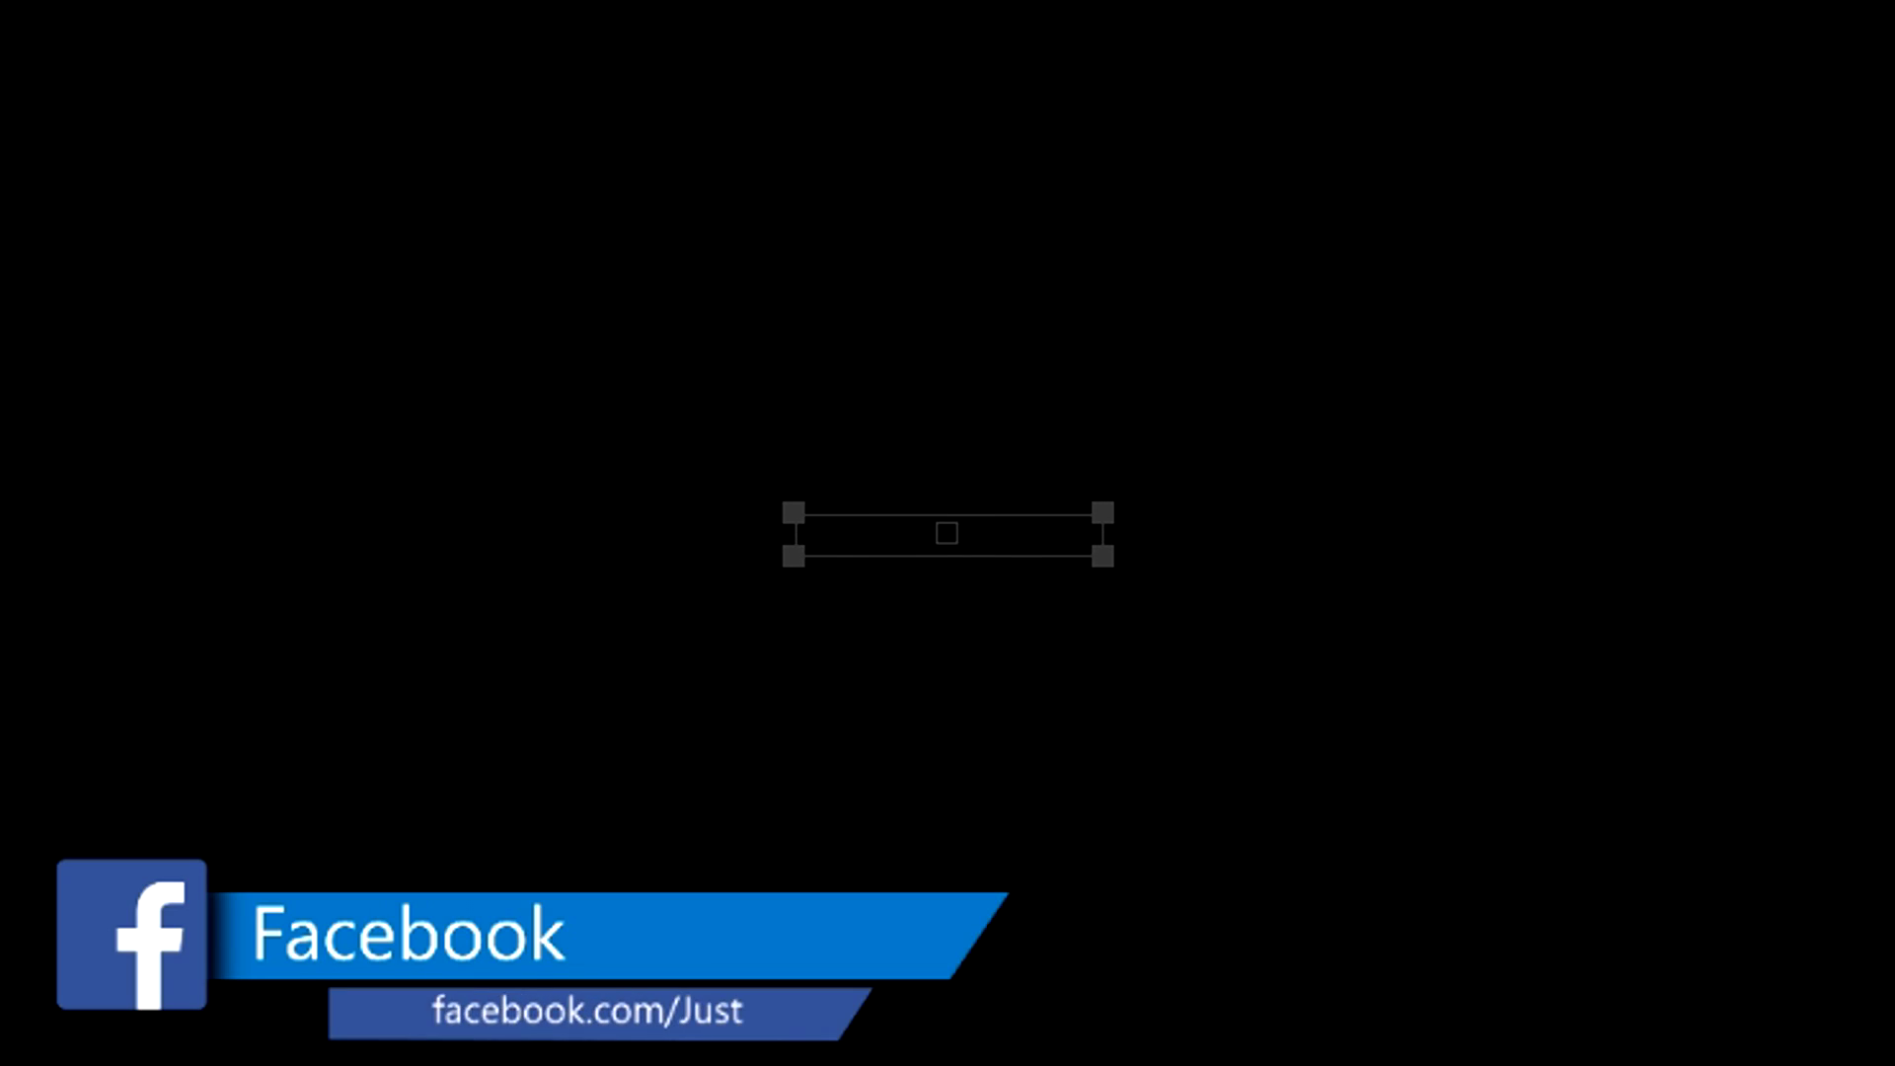
type("xHalford")
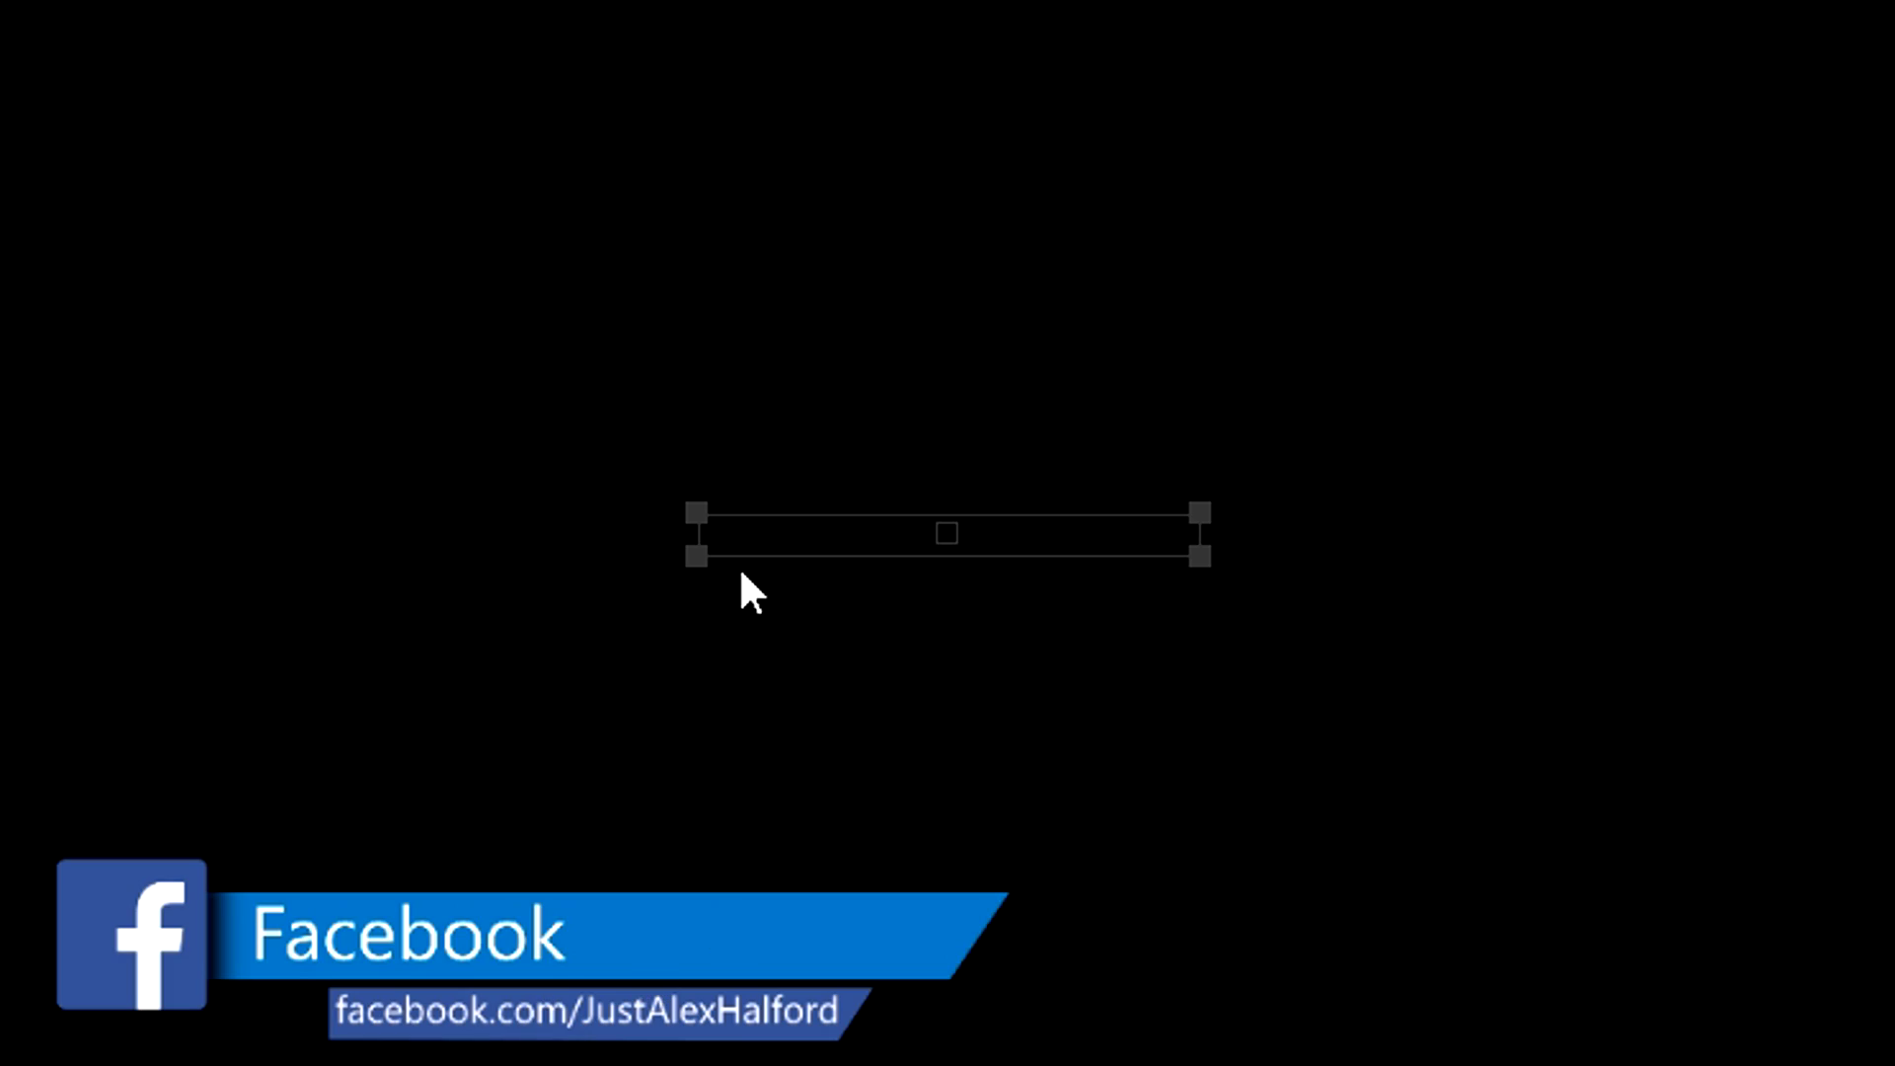
left_click_drag(697, 553, 713, 555)
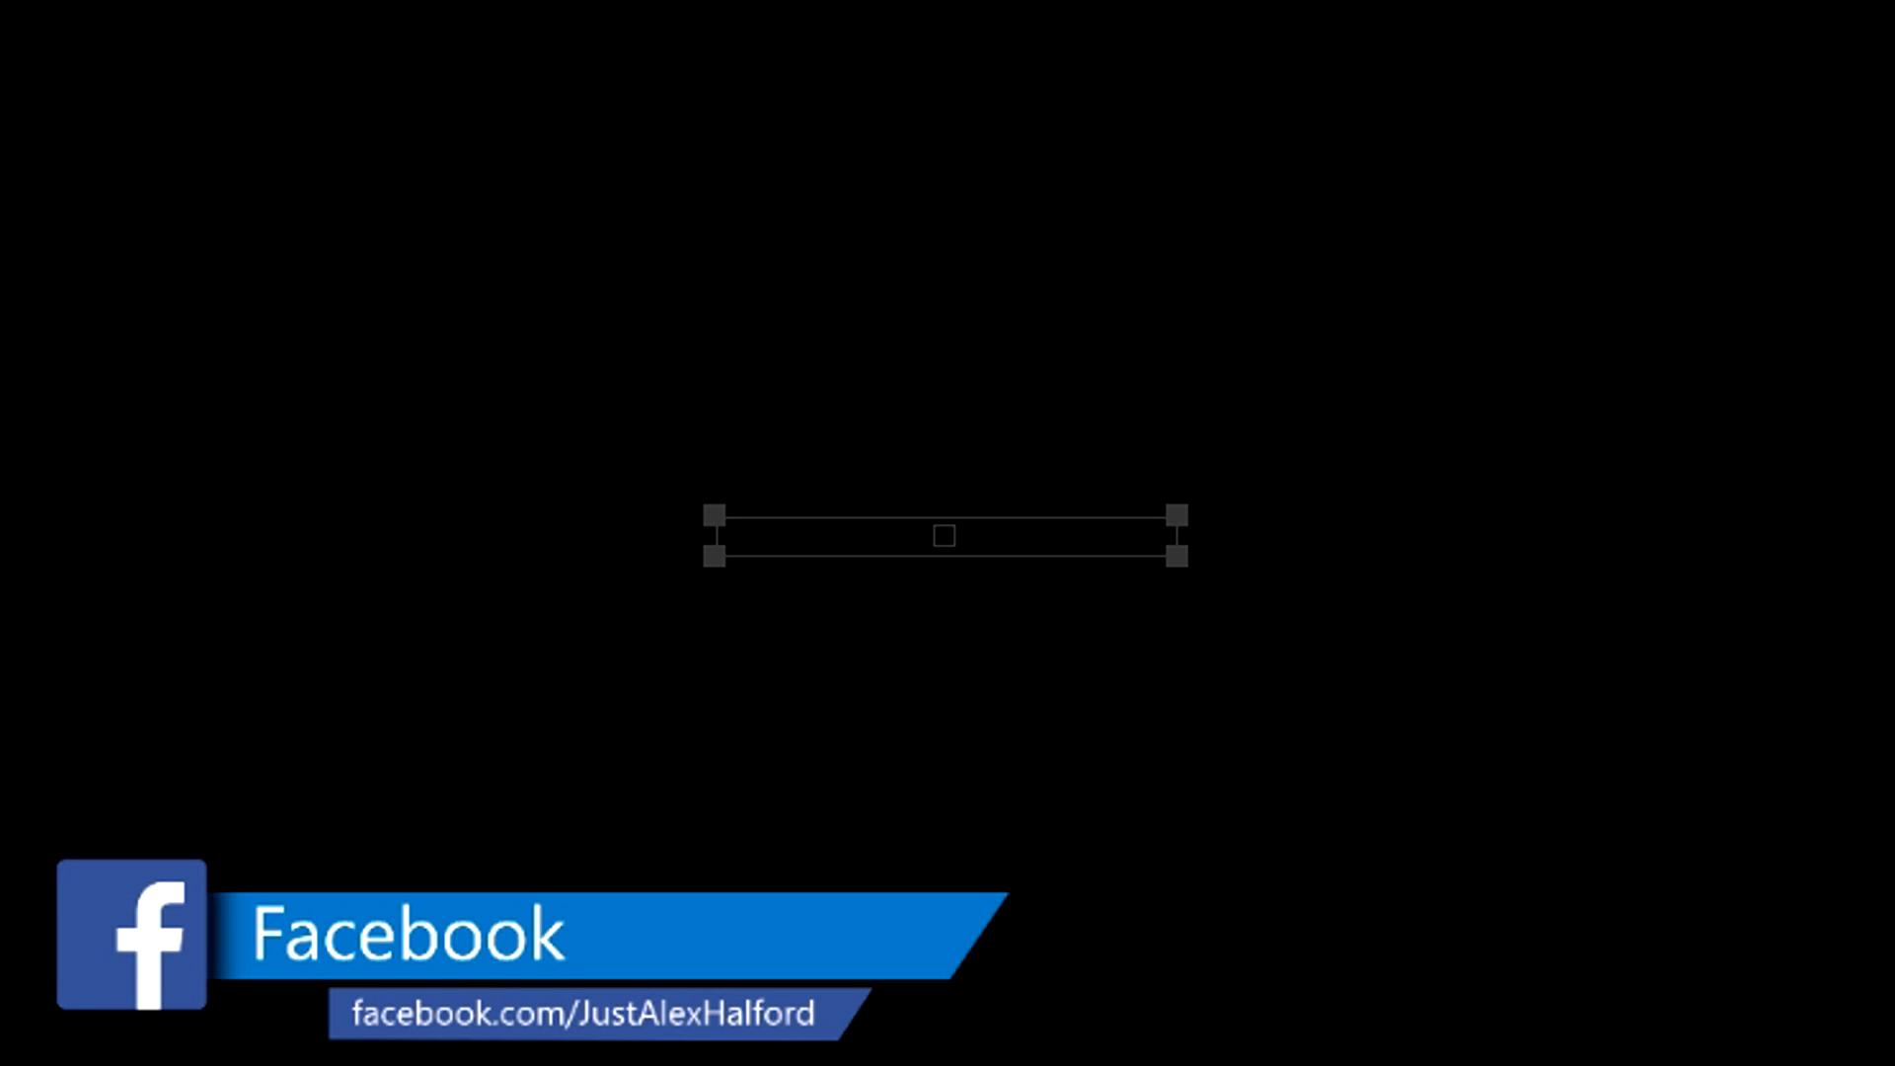
key("Escape")
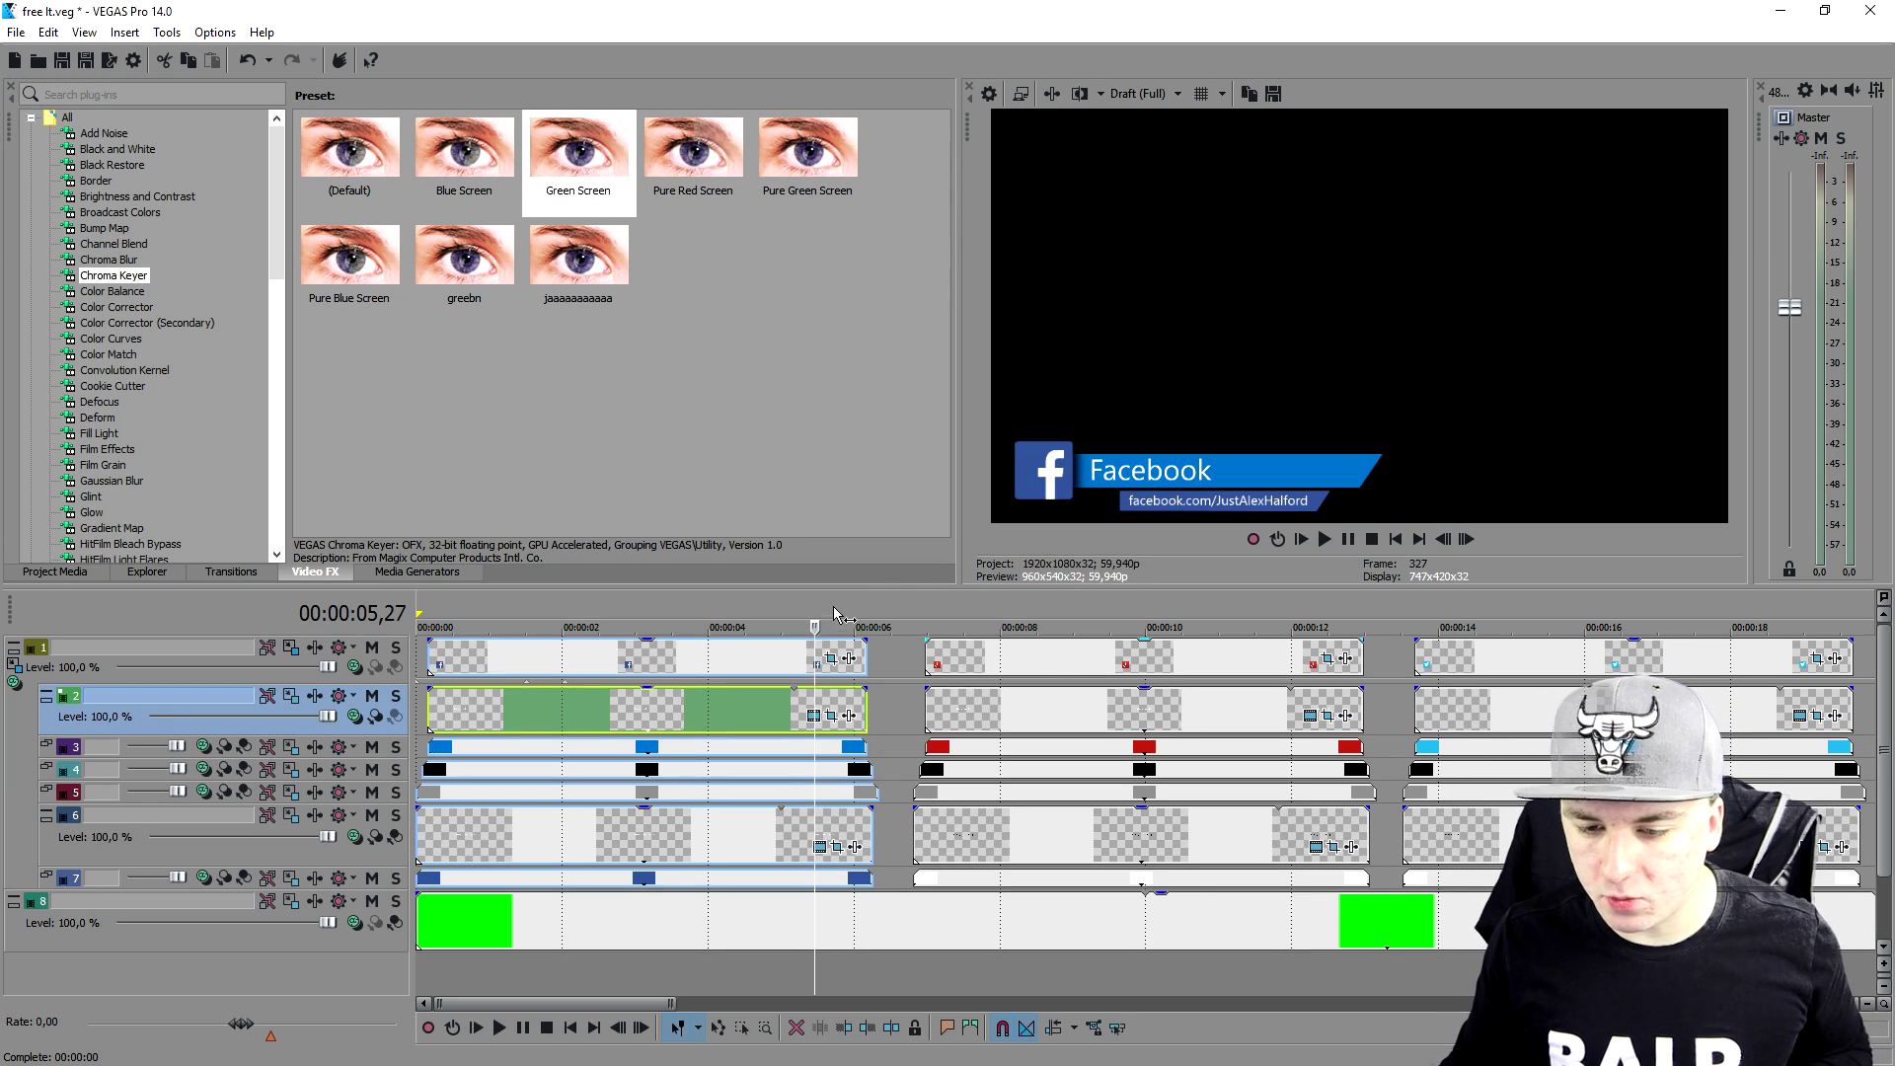
key("space")
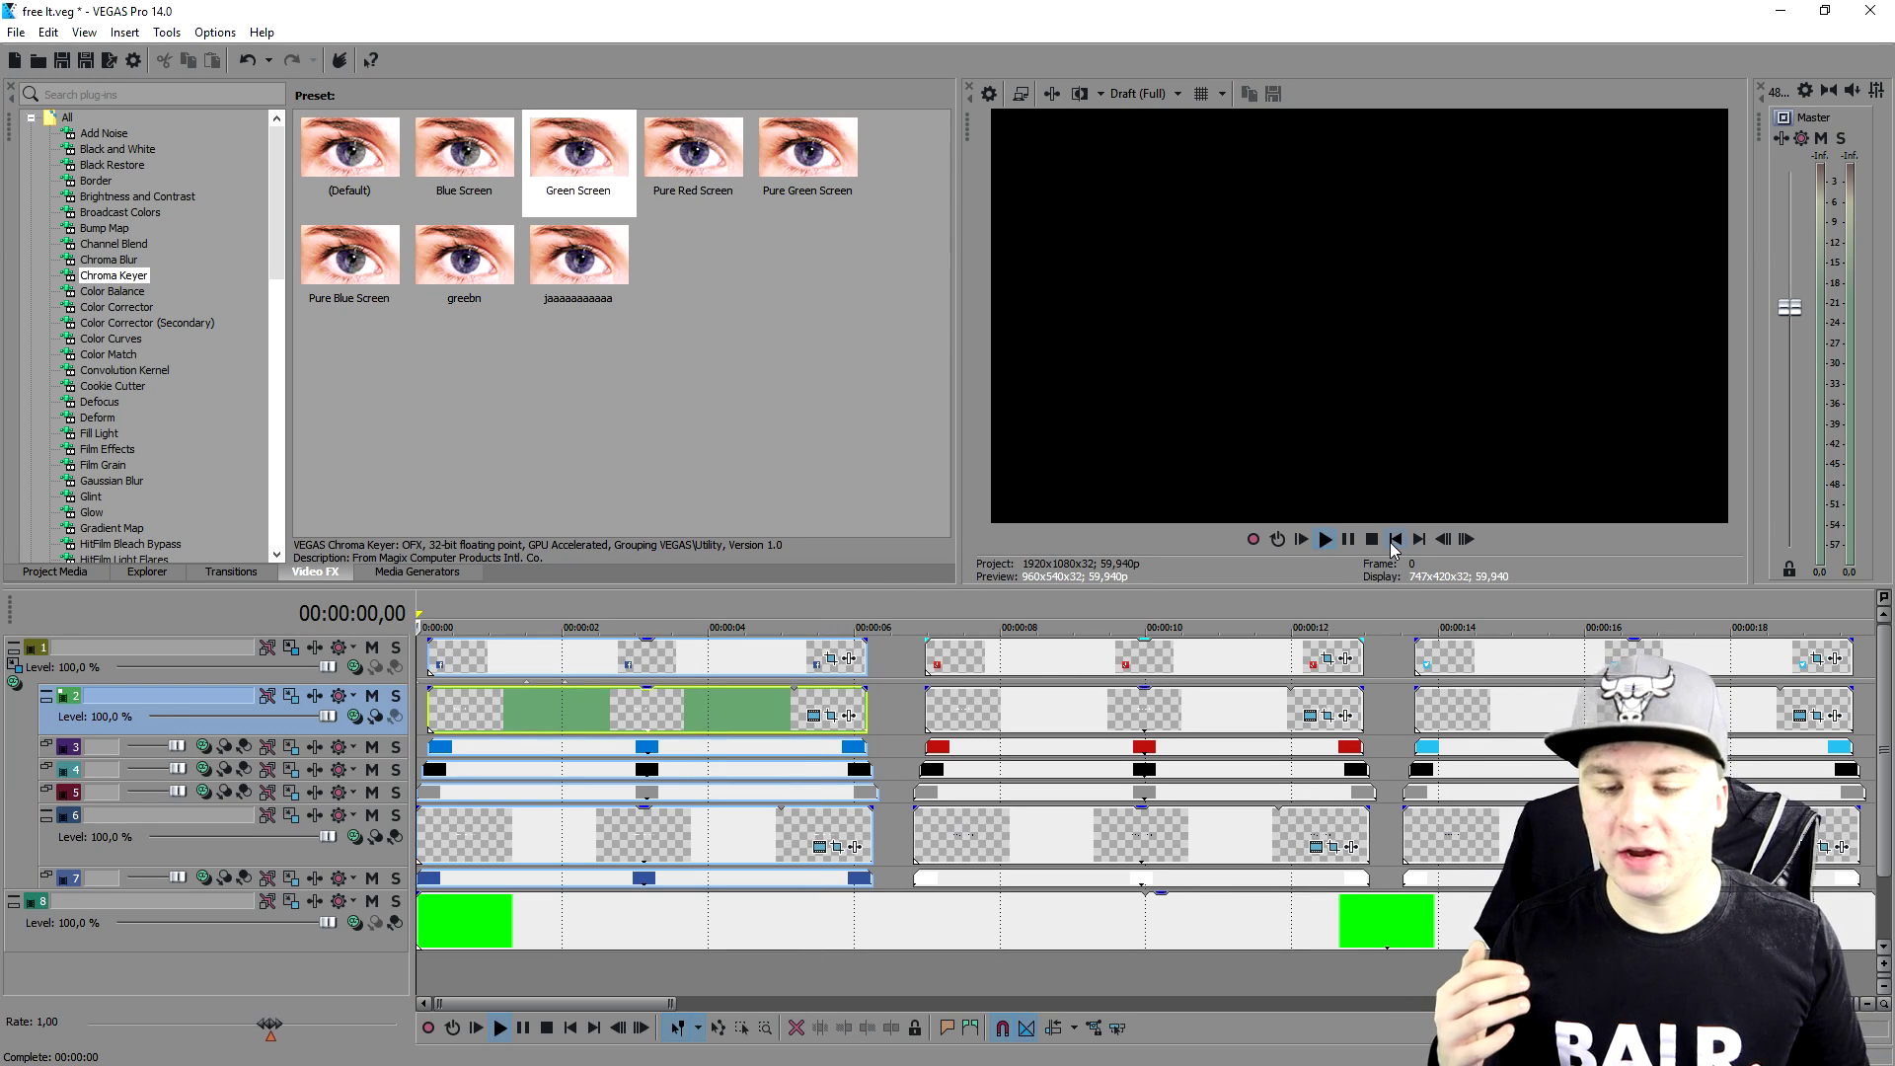
Stop playback and move the playhead to the Google plus bar at 00:00:09,52
key("space")
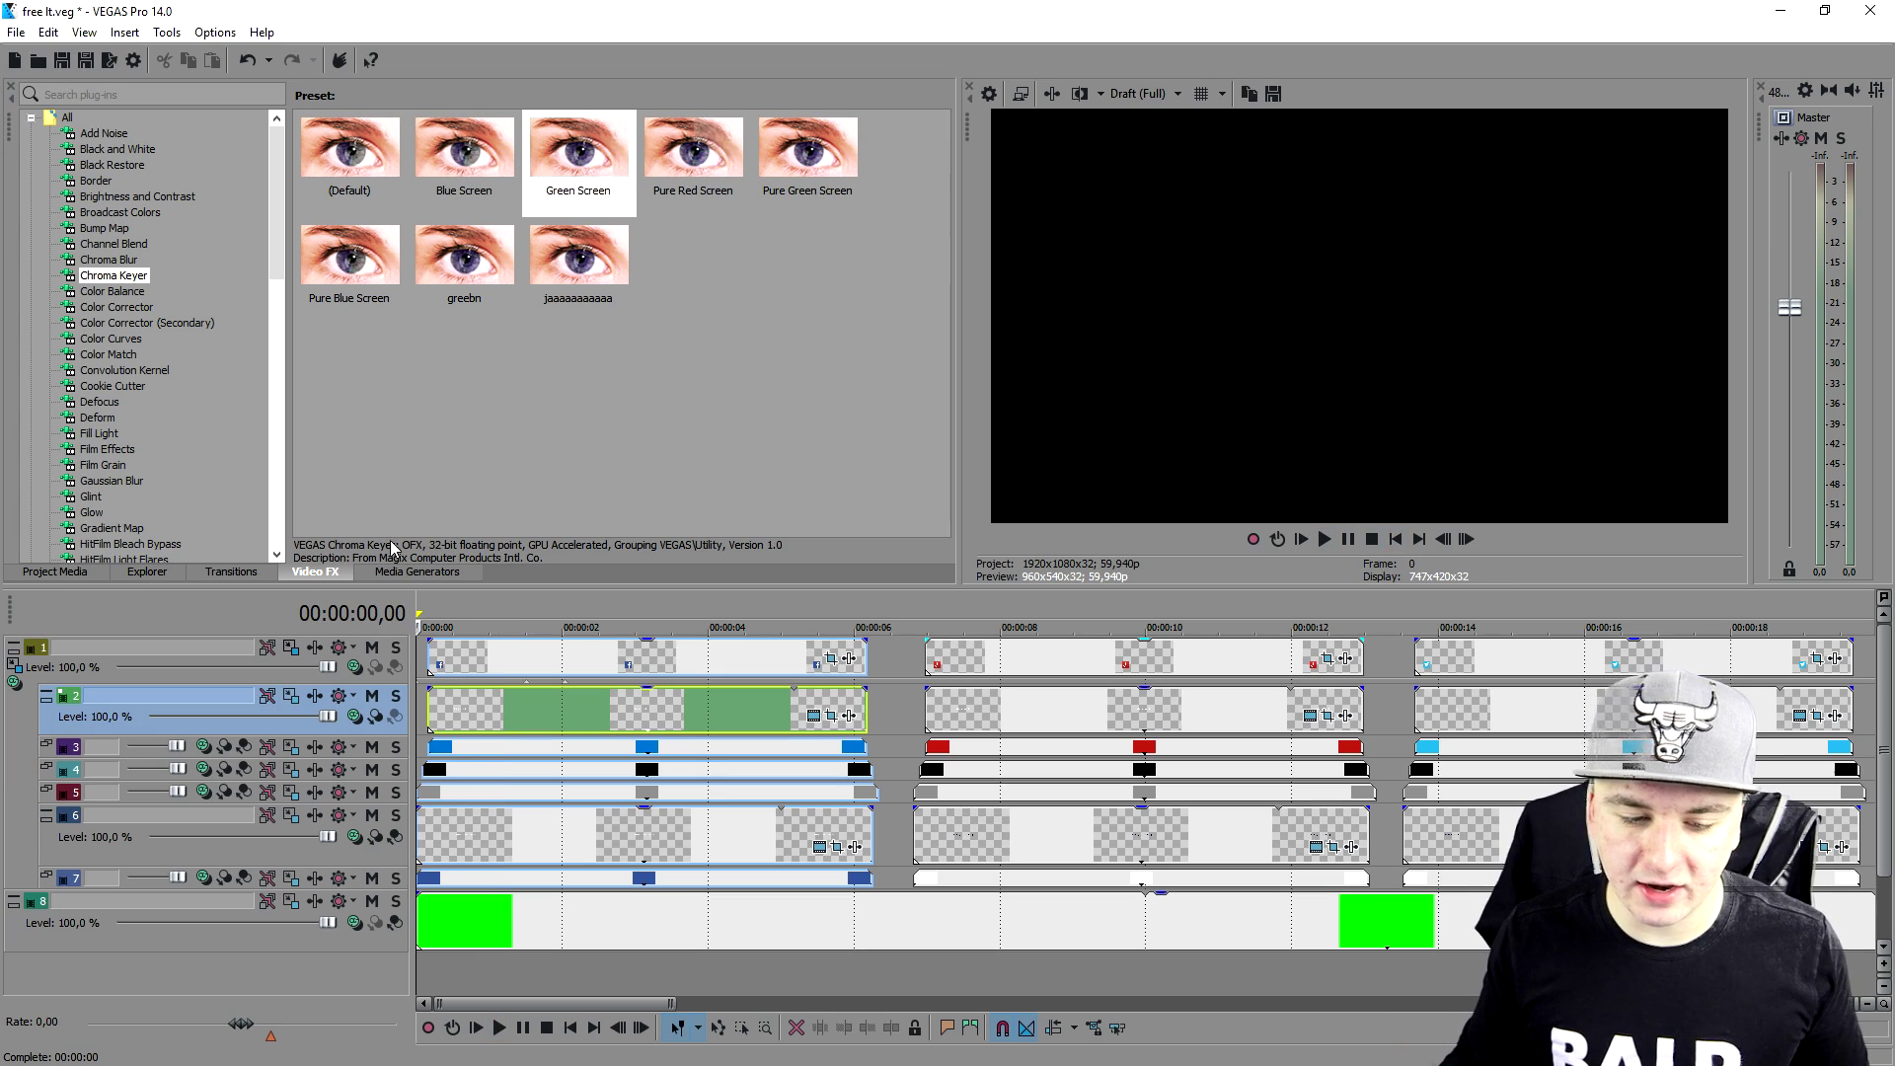
left_click(593, 620)
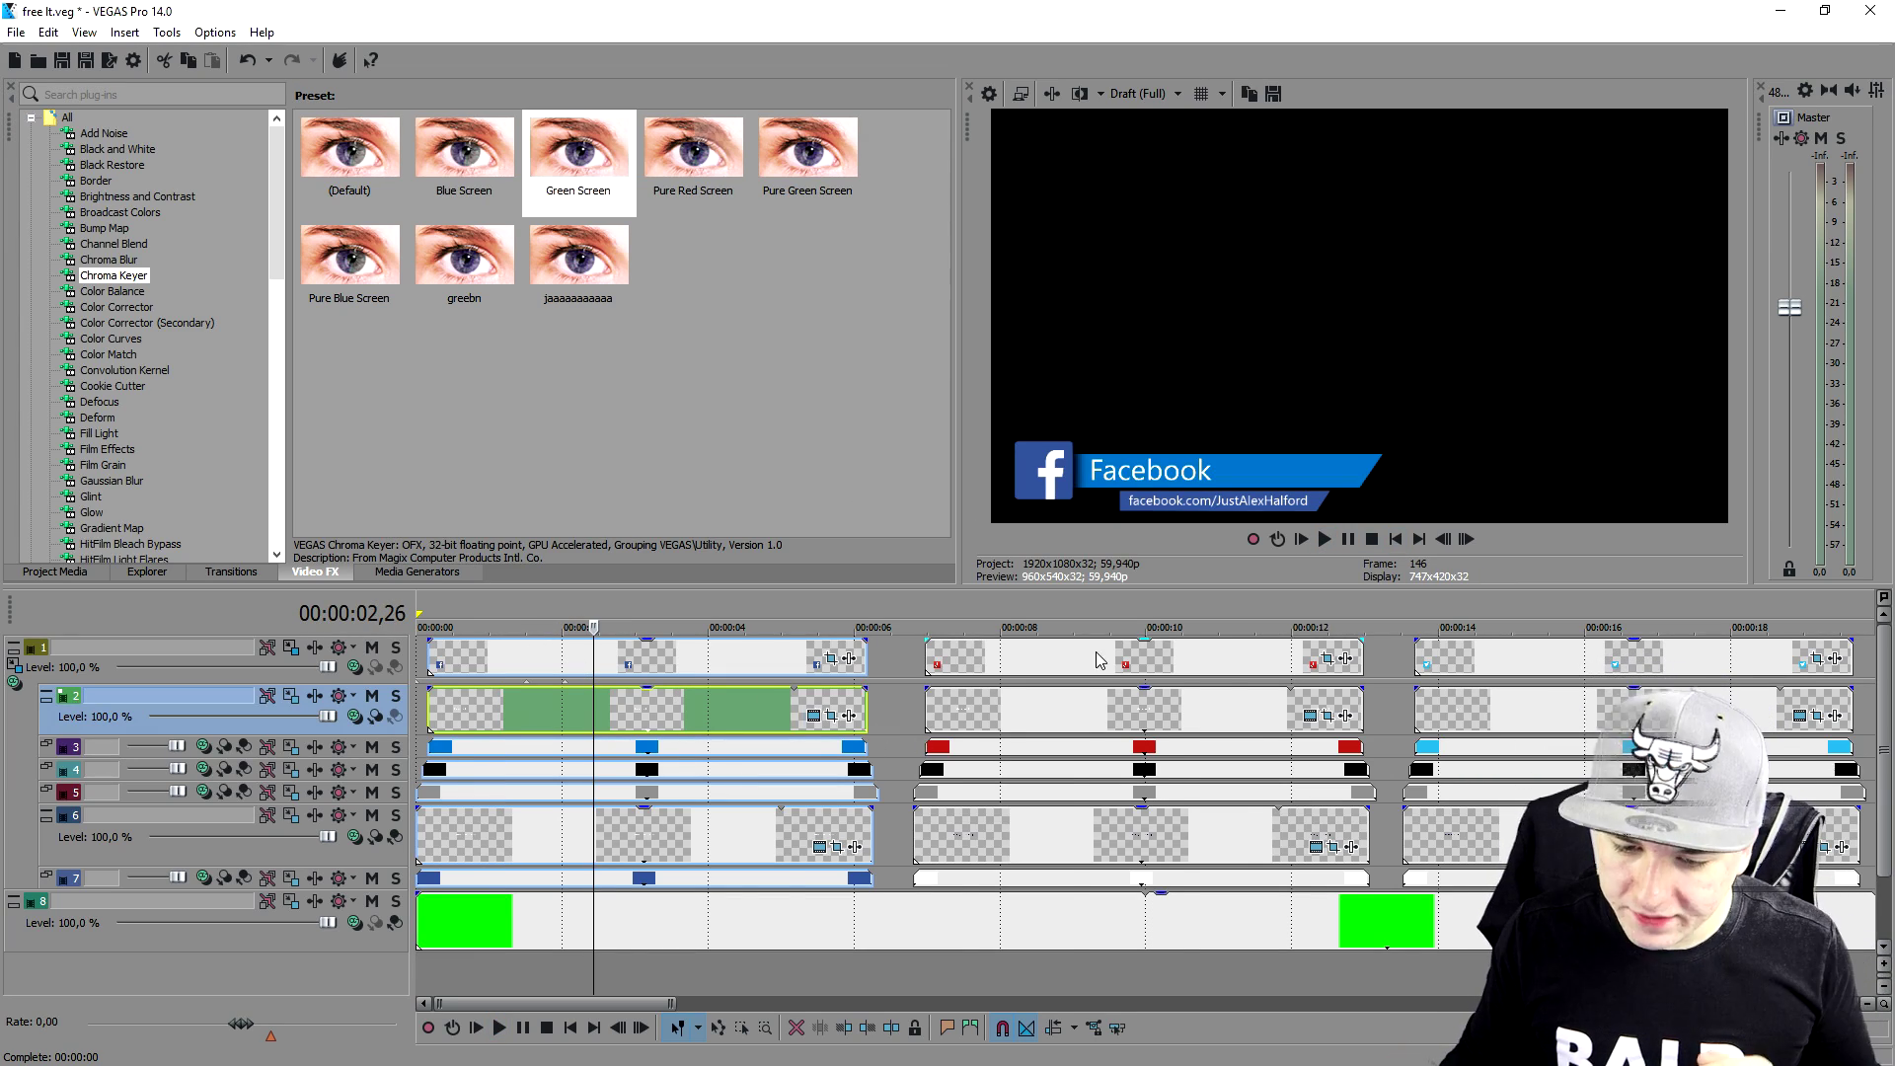
scroll(1098, 659, "down", 2)
left_click(955, 627)
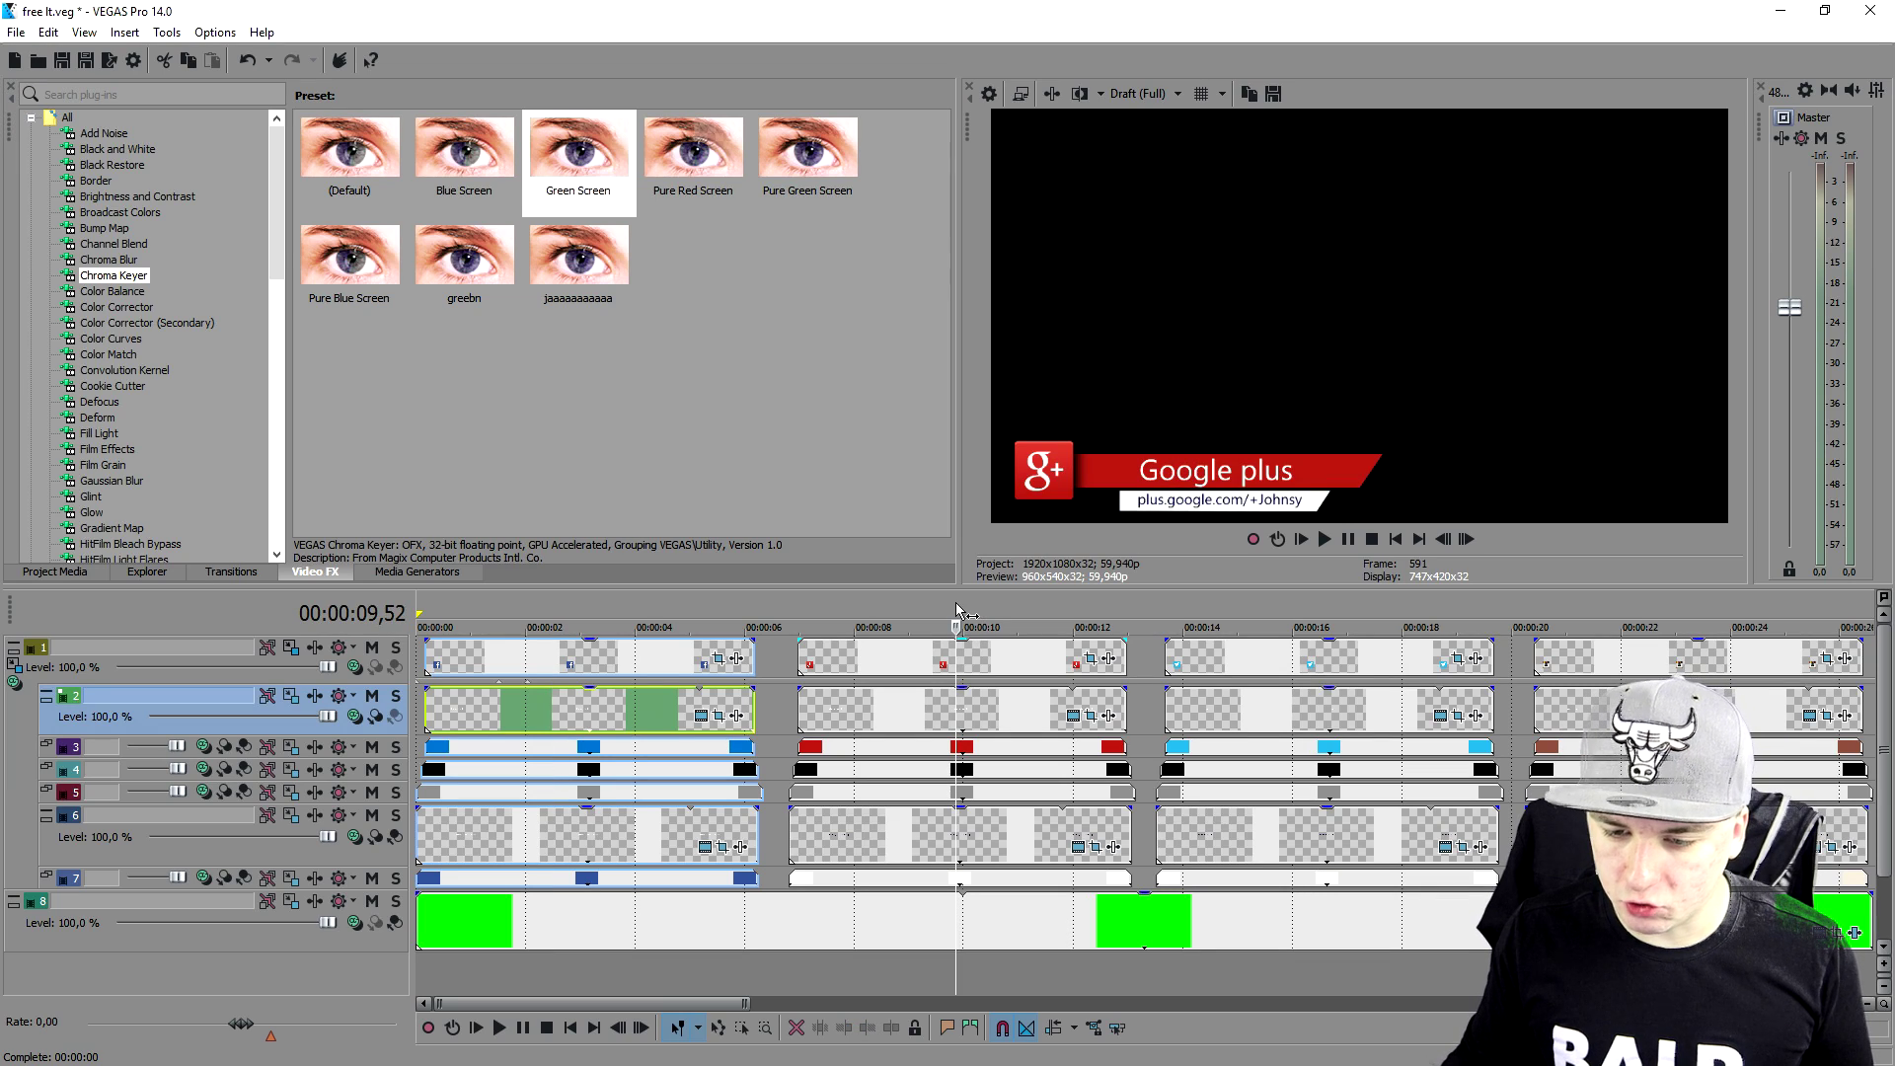
scroll(964, 614, "up", 2)
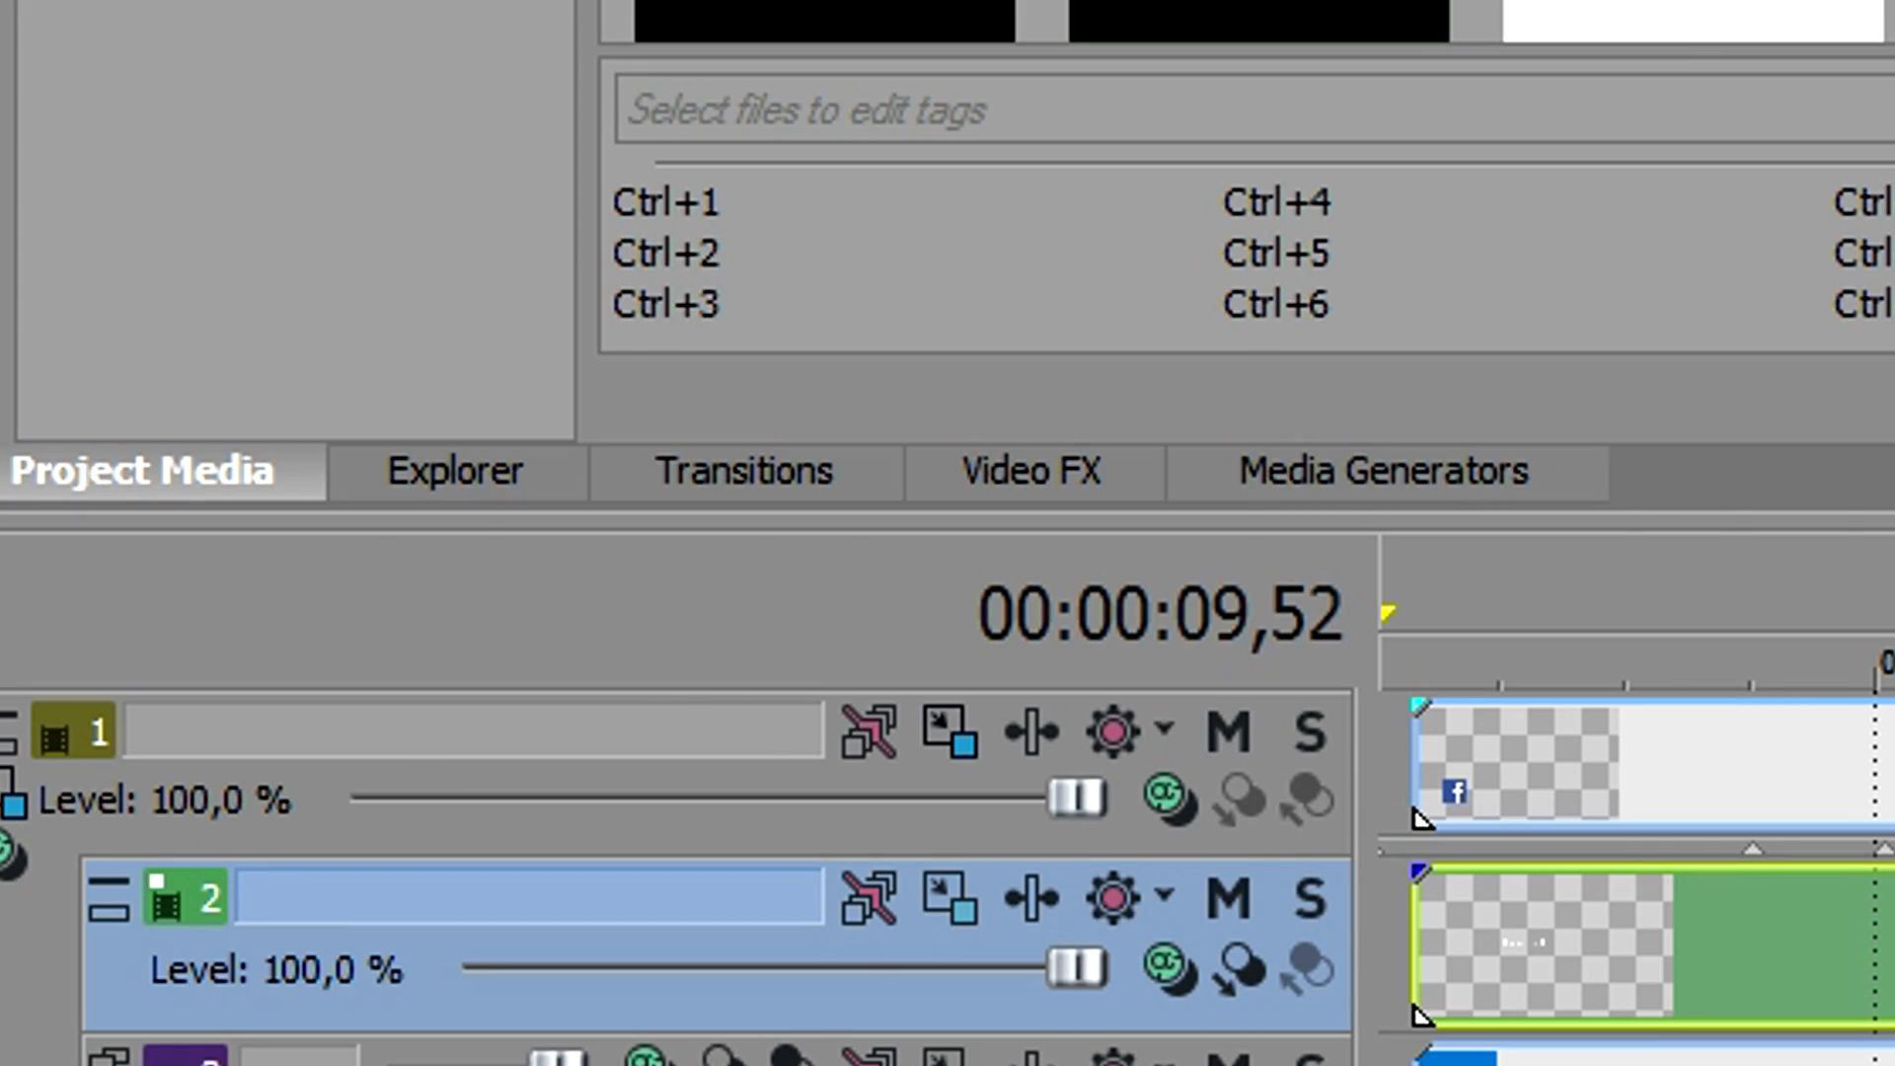
Replace the G+.png media with Twitch_logo.png from the Desktop
right_click(386, 156)
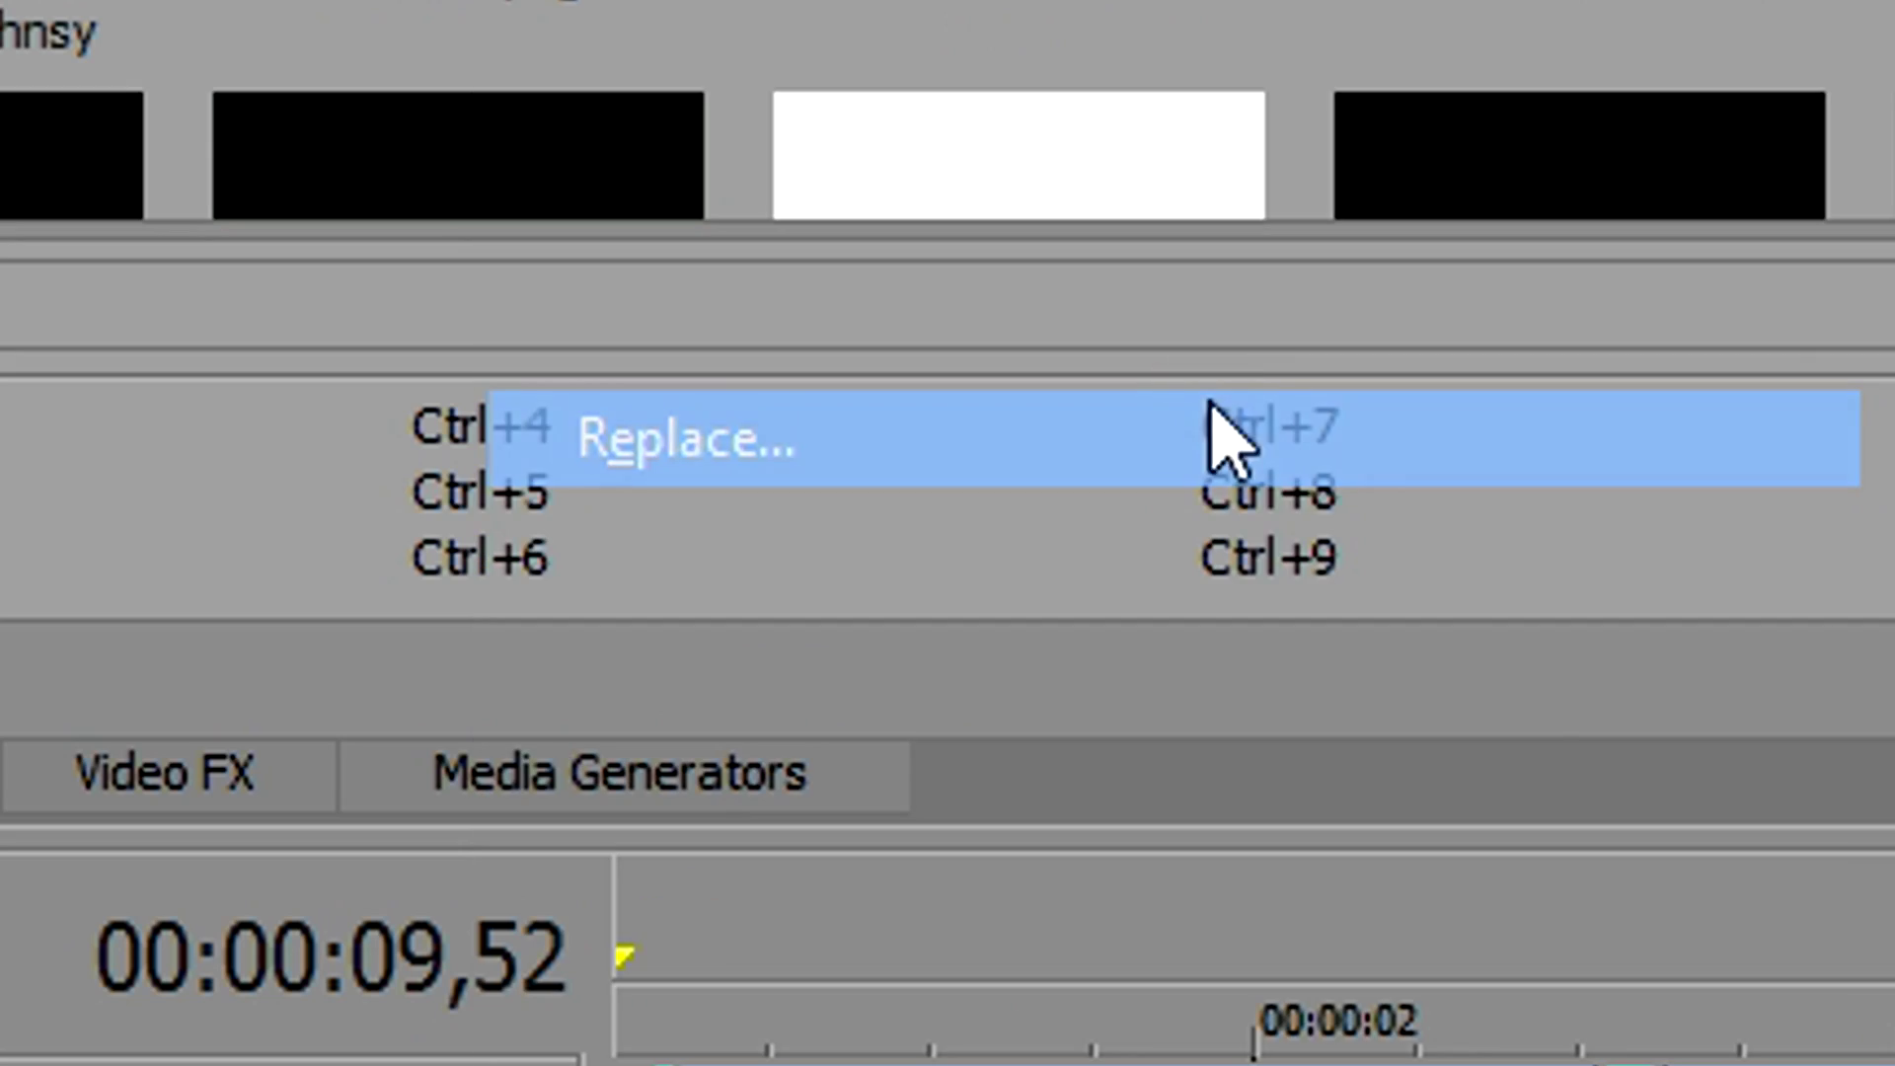
left_click(556, 496)
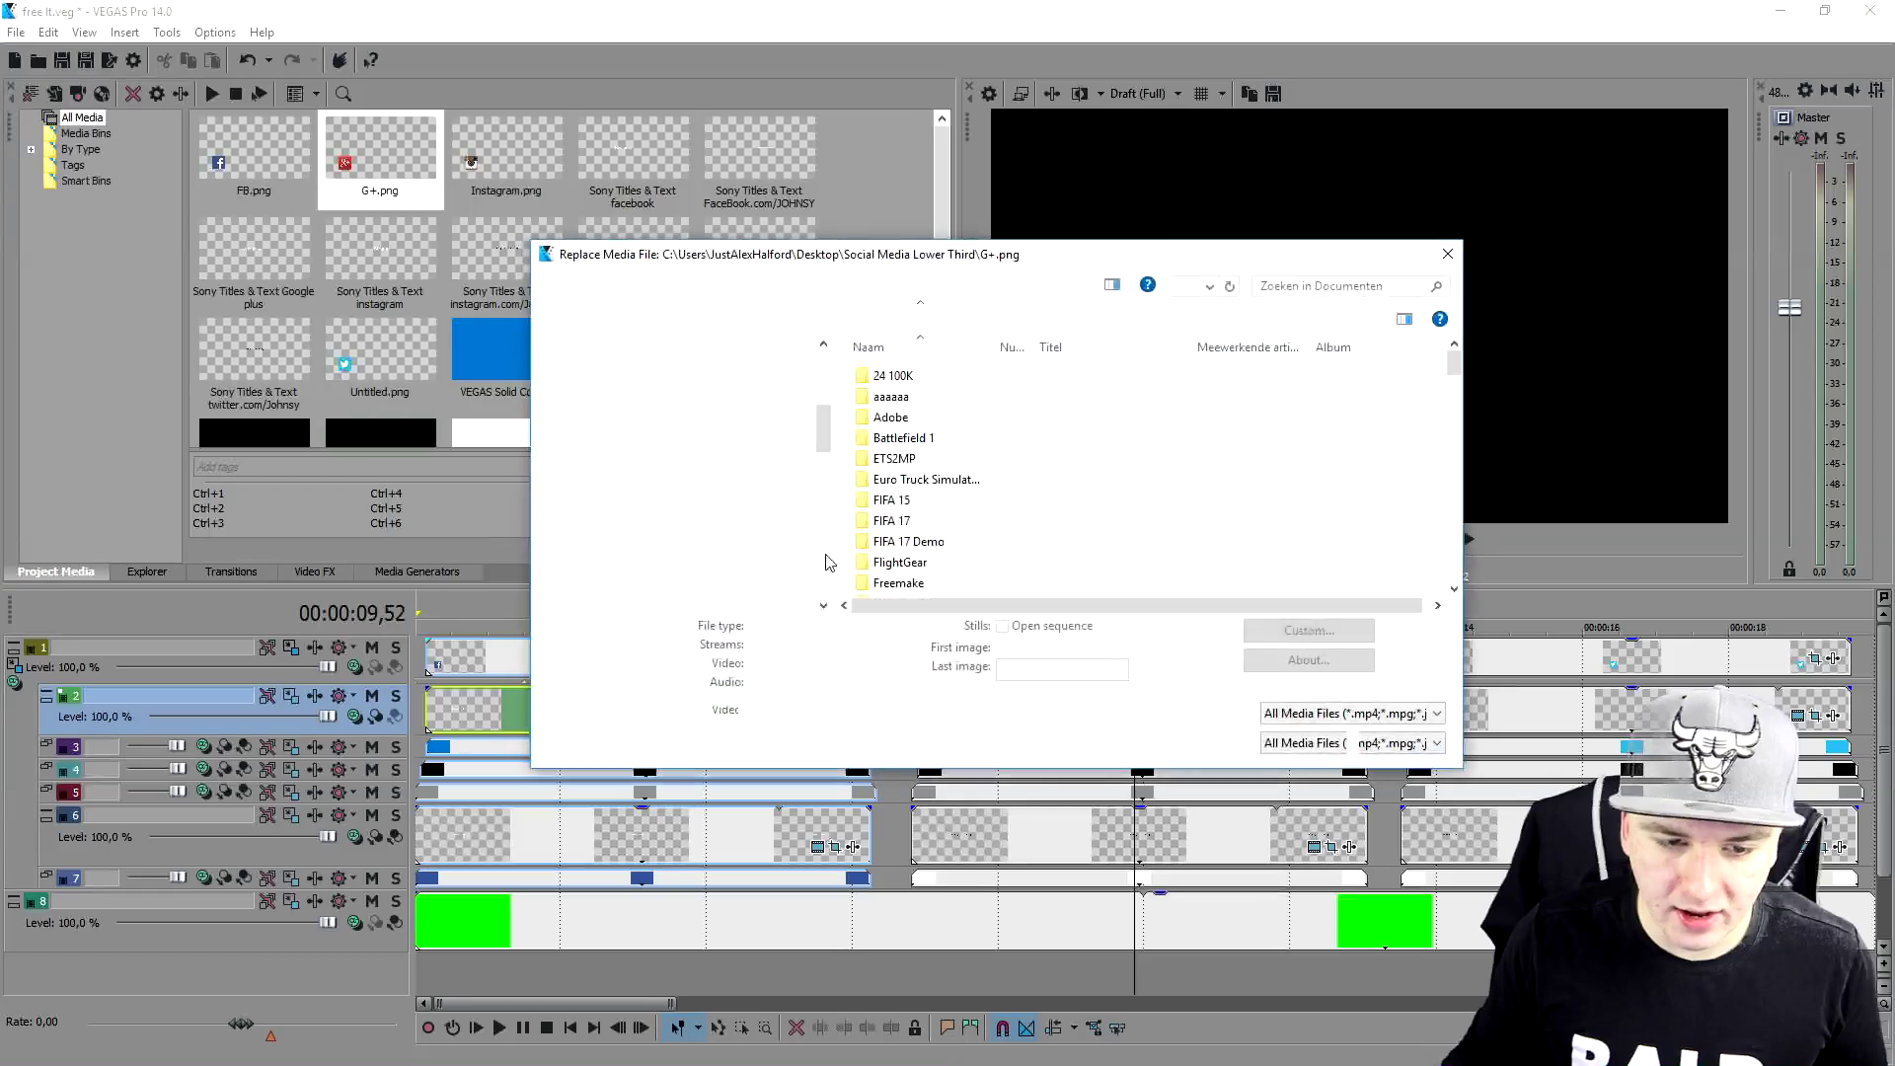
left_click(646, 575)
scroll(1119, 530, "down", 5)
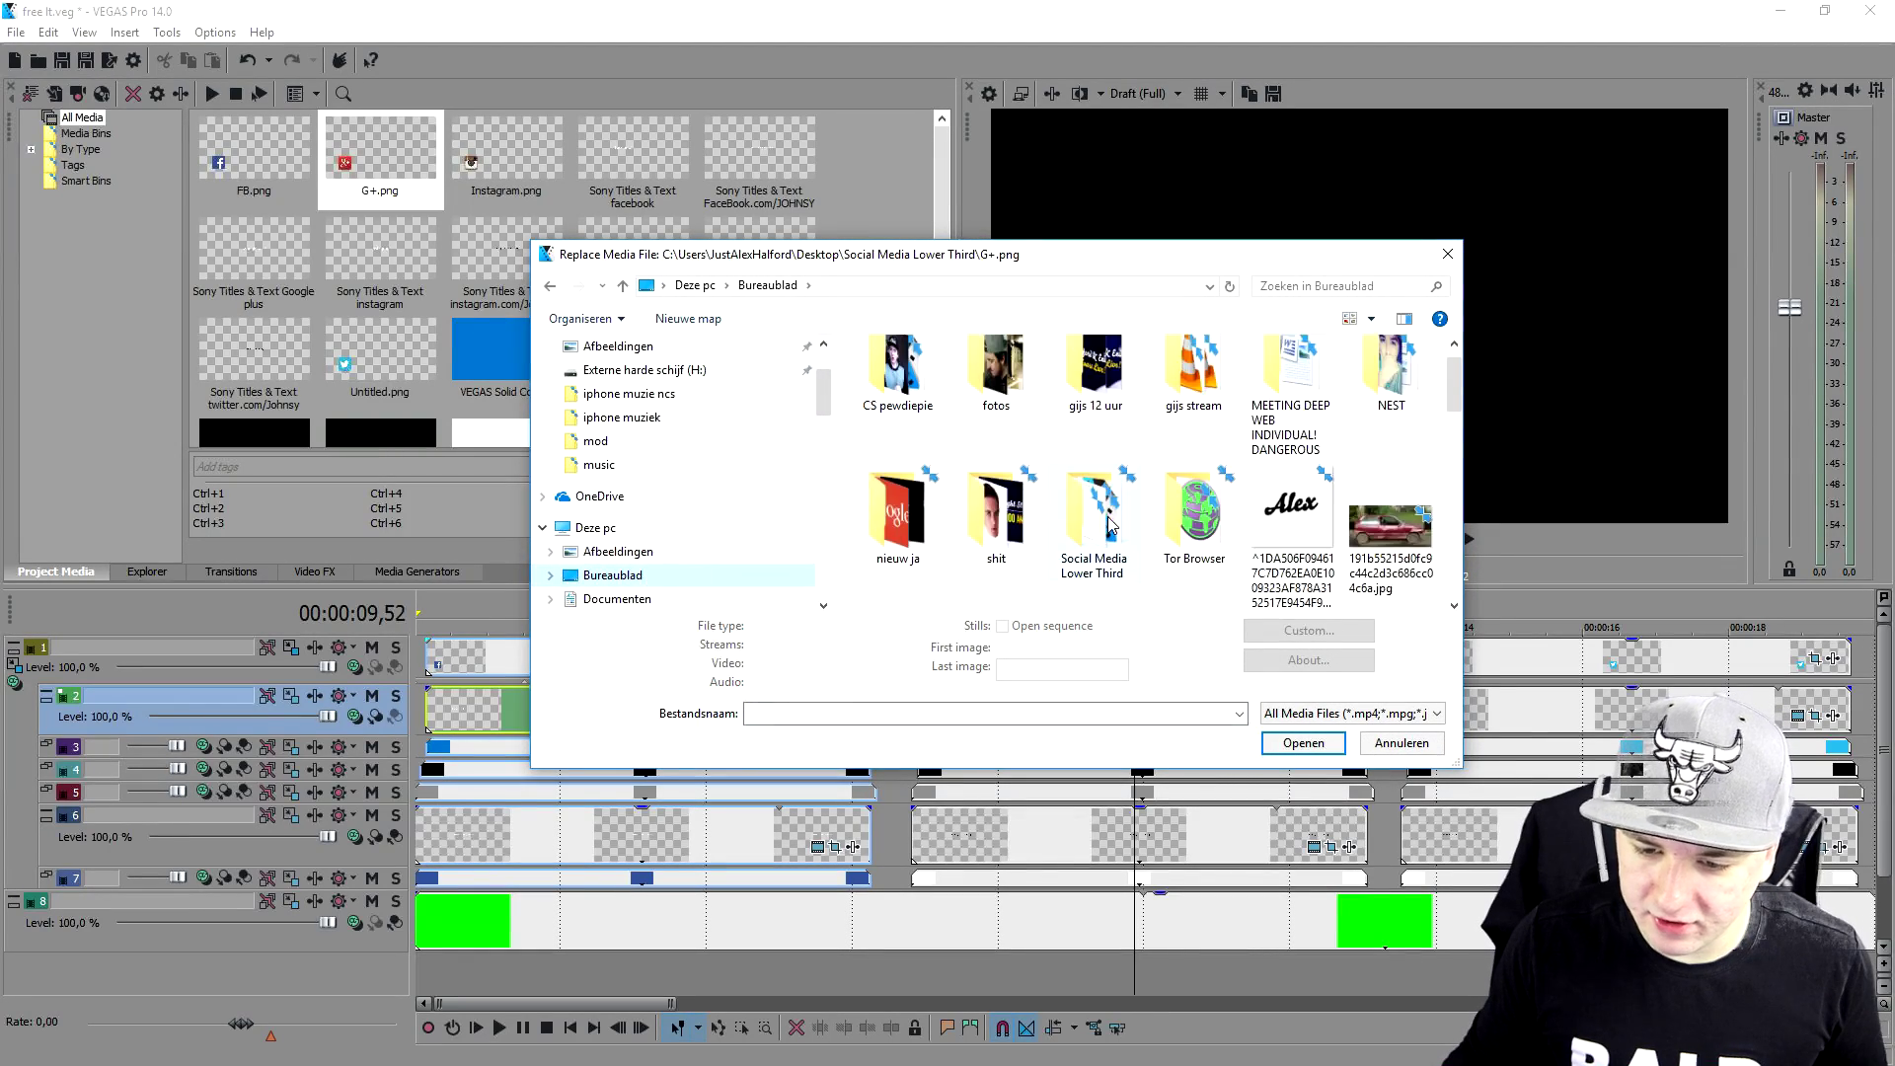
scroll(1118, 530, "down", 3)
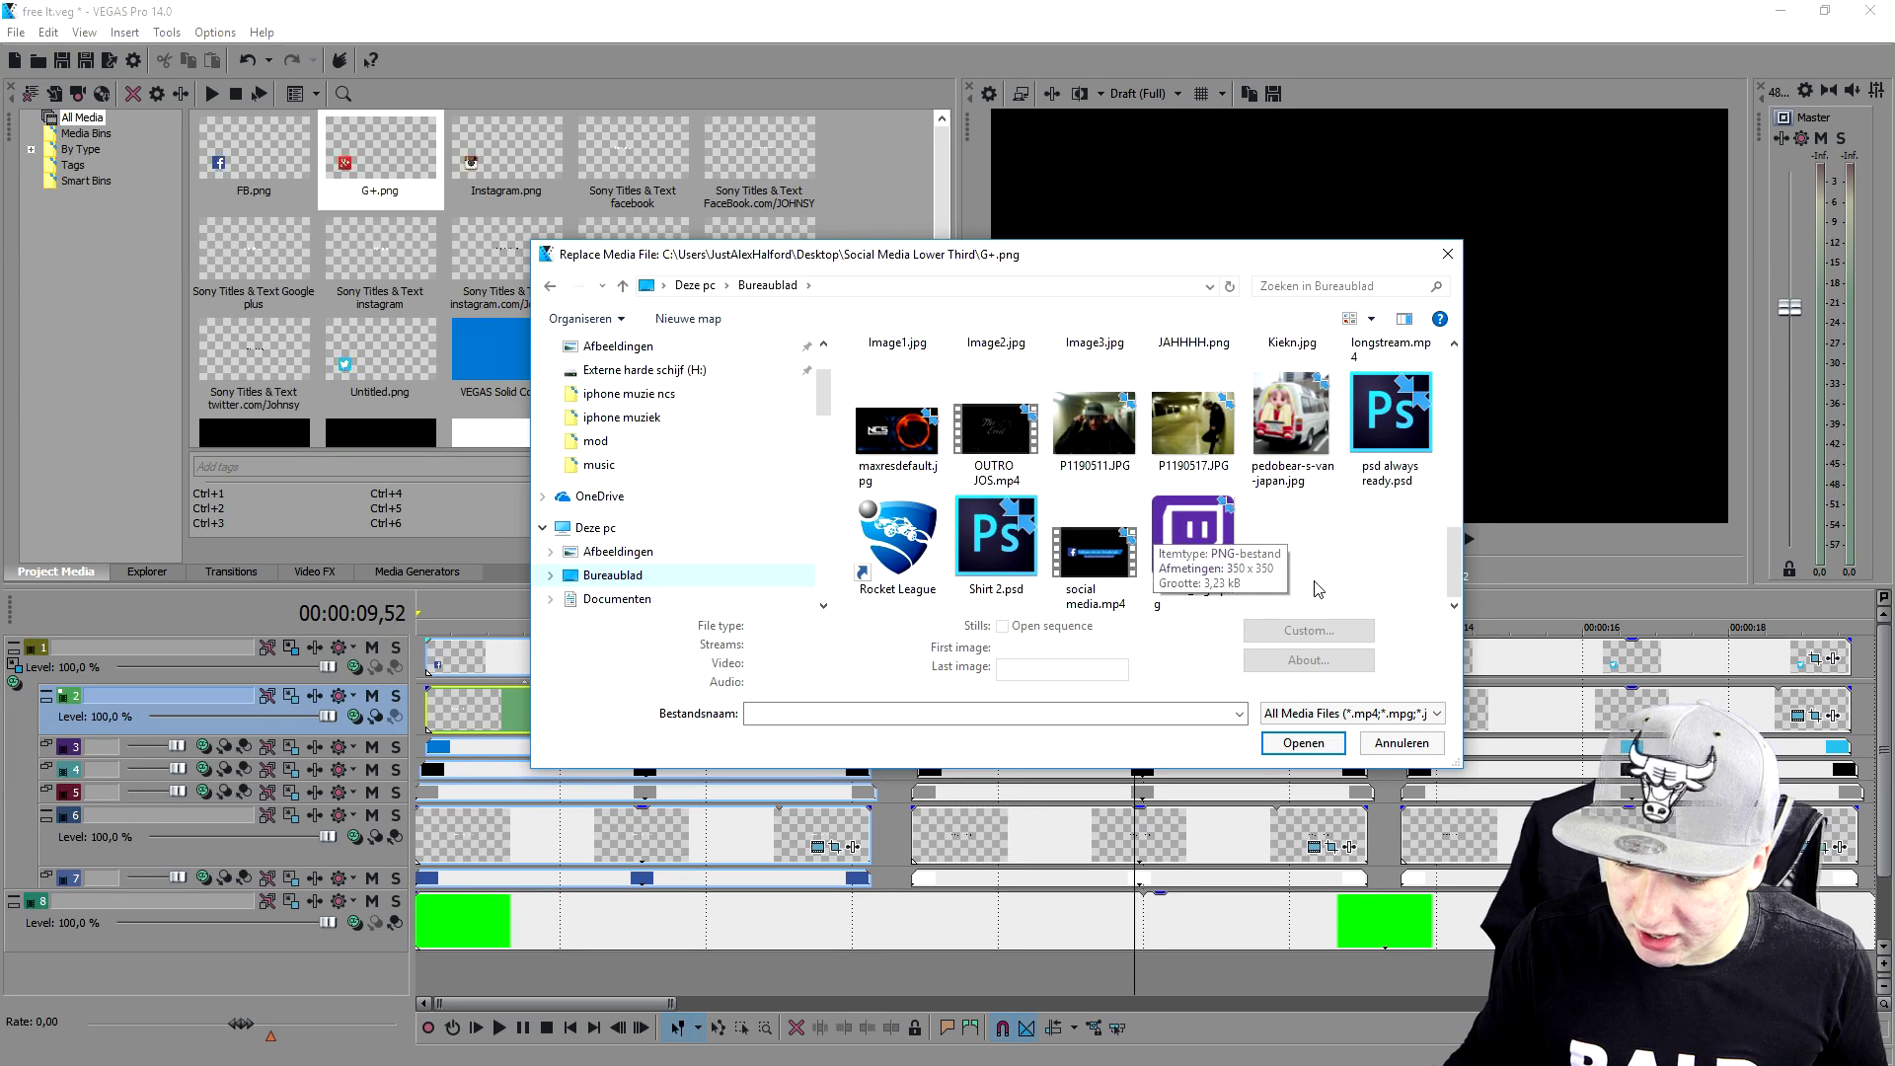
left_click(1212, 546)
double_click(1212, 545)
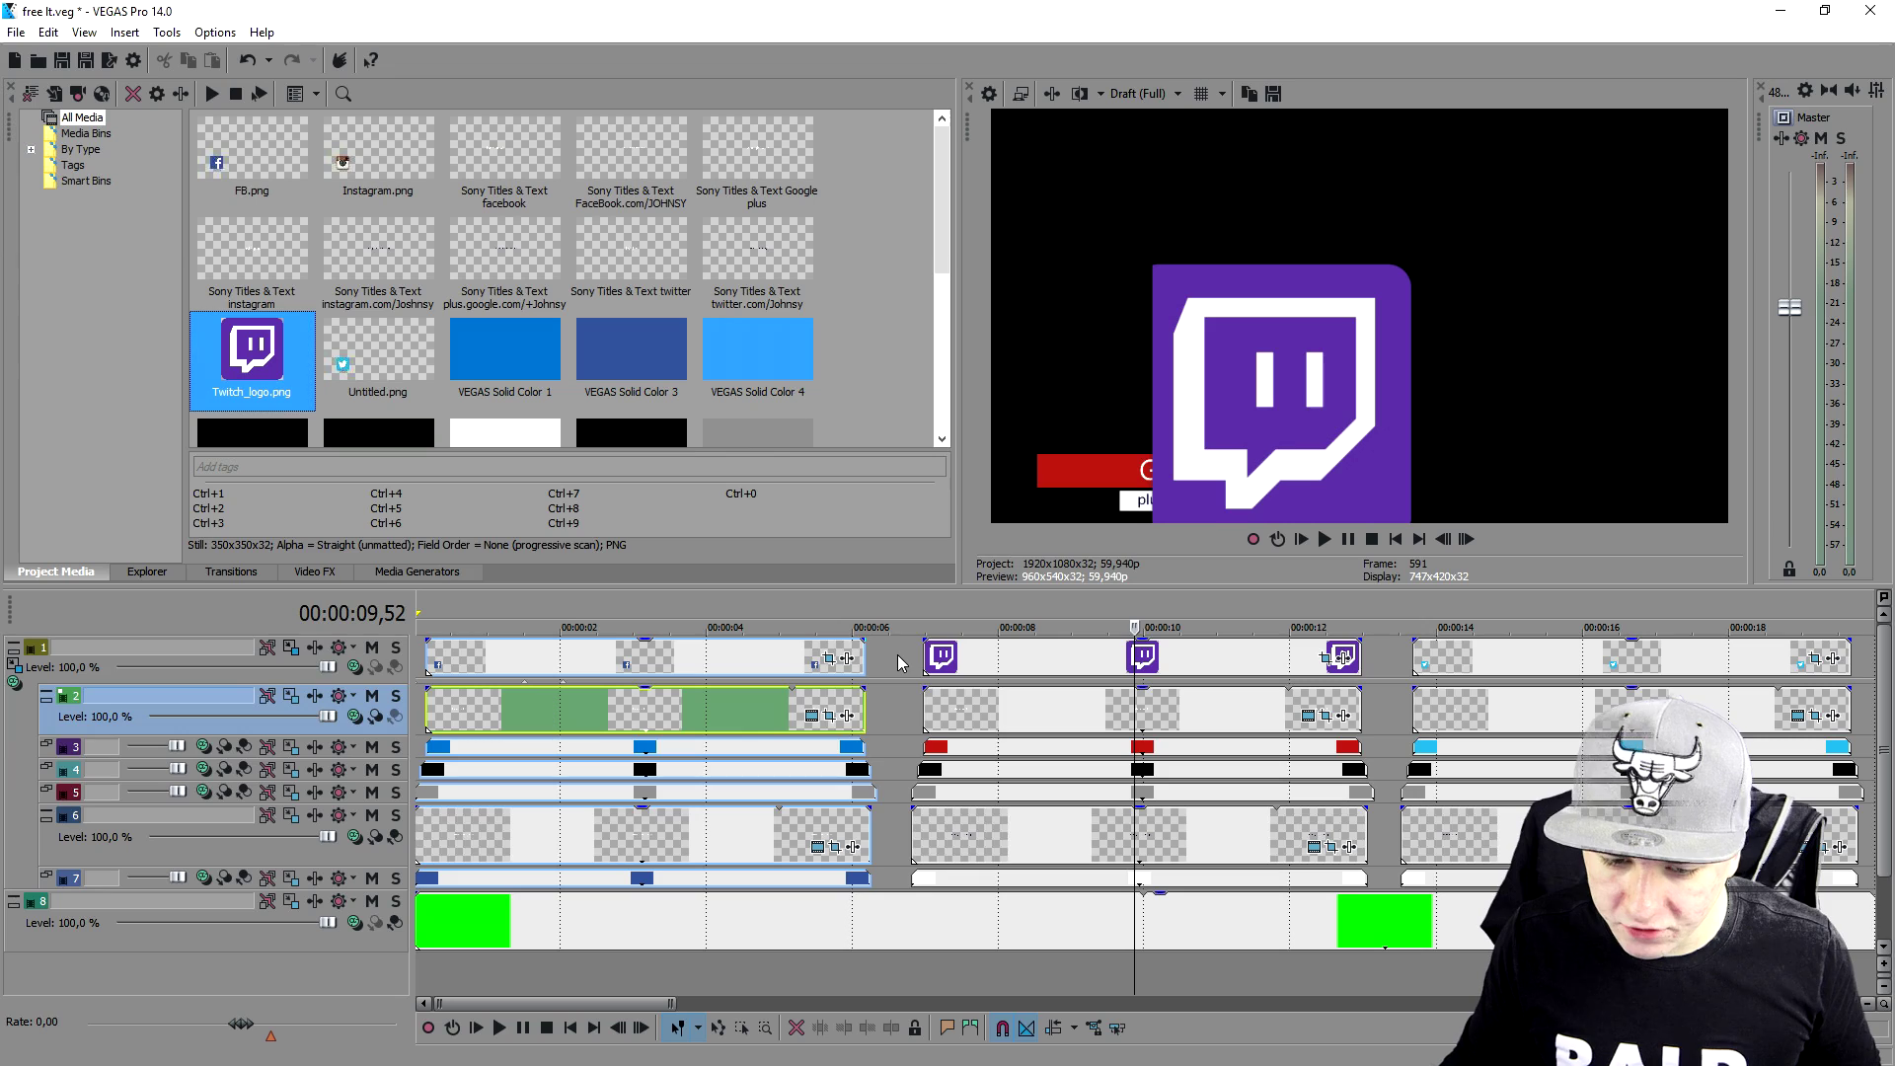
Insert a new top video track, move the Twitch logo clips onto it, and shrink the logo
right_click(898, 654)
left_click(1013, 817)
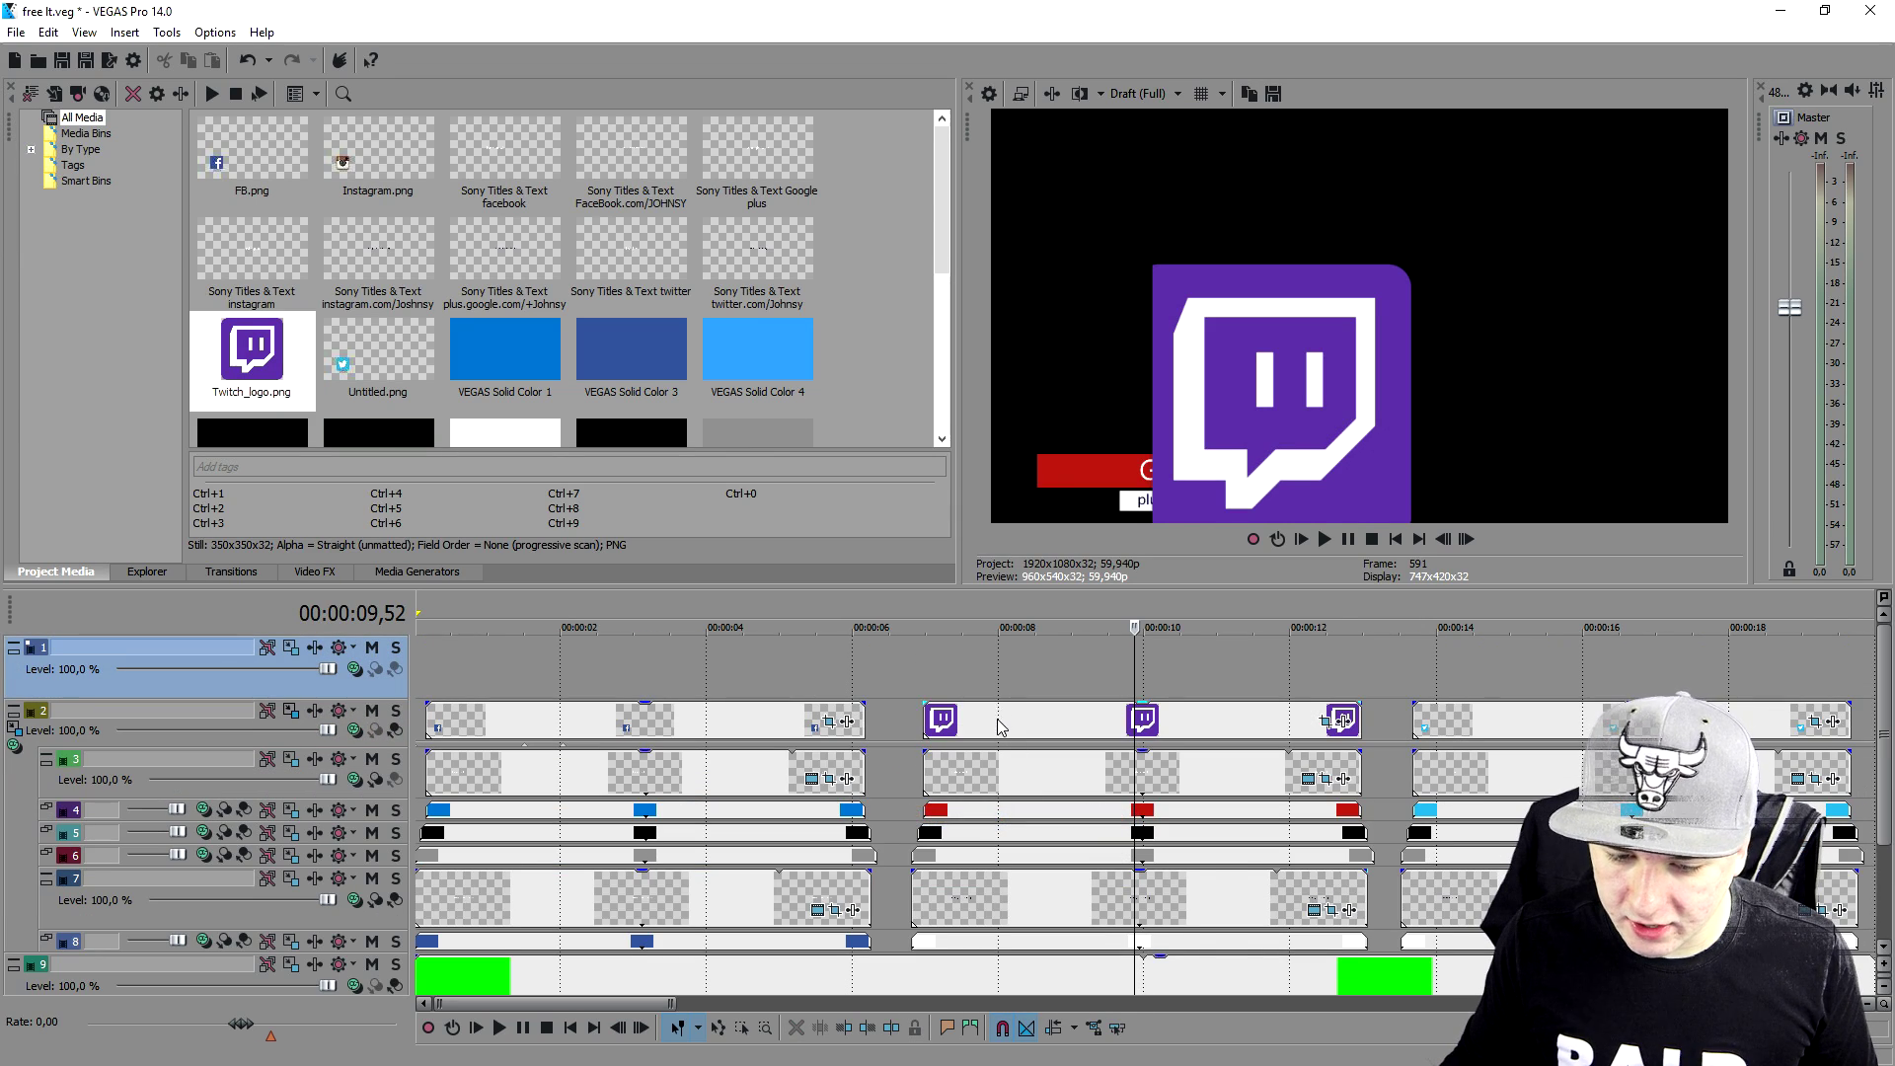
left_click_drag(998, 728, 995, 649)
left_click(292, 648)
left_click_drag(1056, 197, 1056, 583)
left_click_drag(1181, 735, 742, 939)
scroll(875, 901, "up", 3)
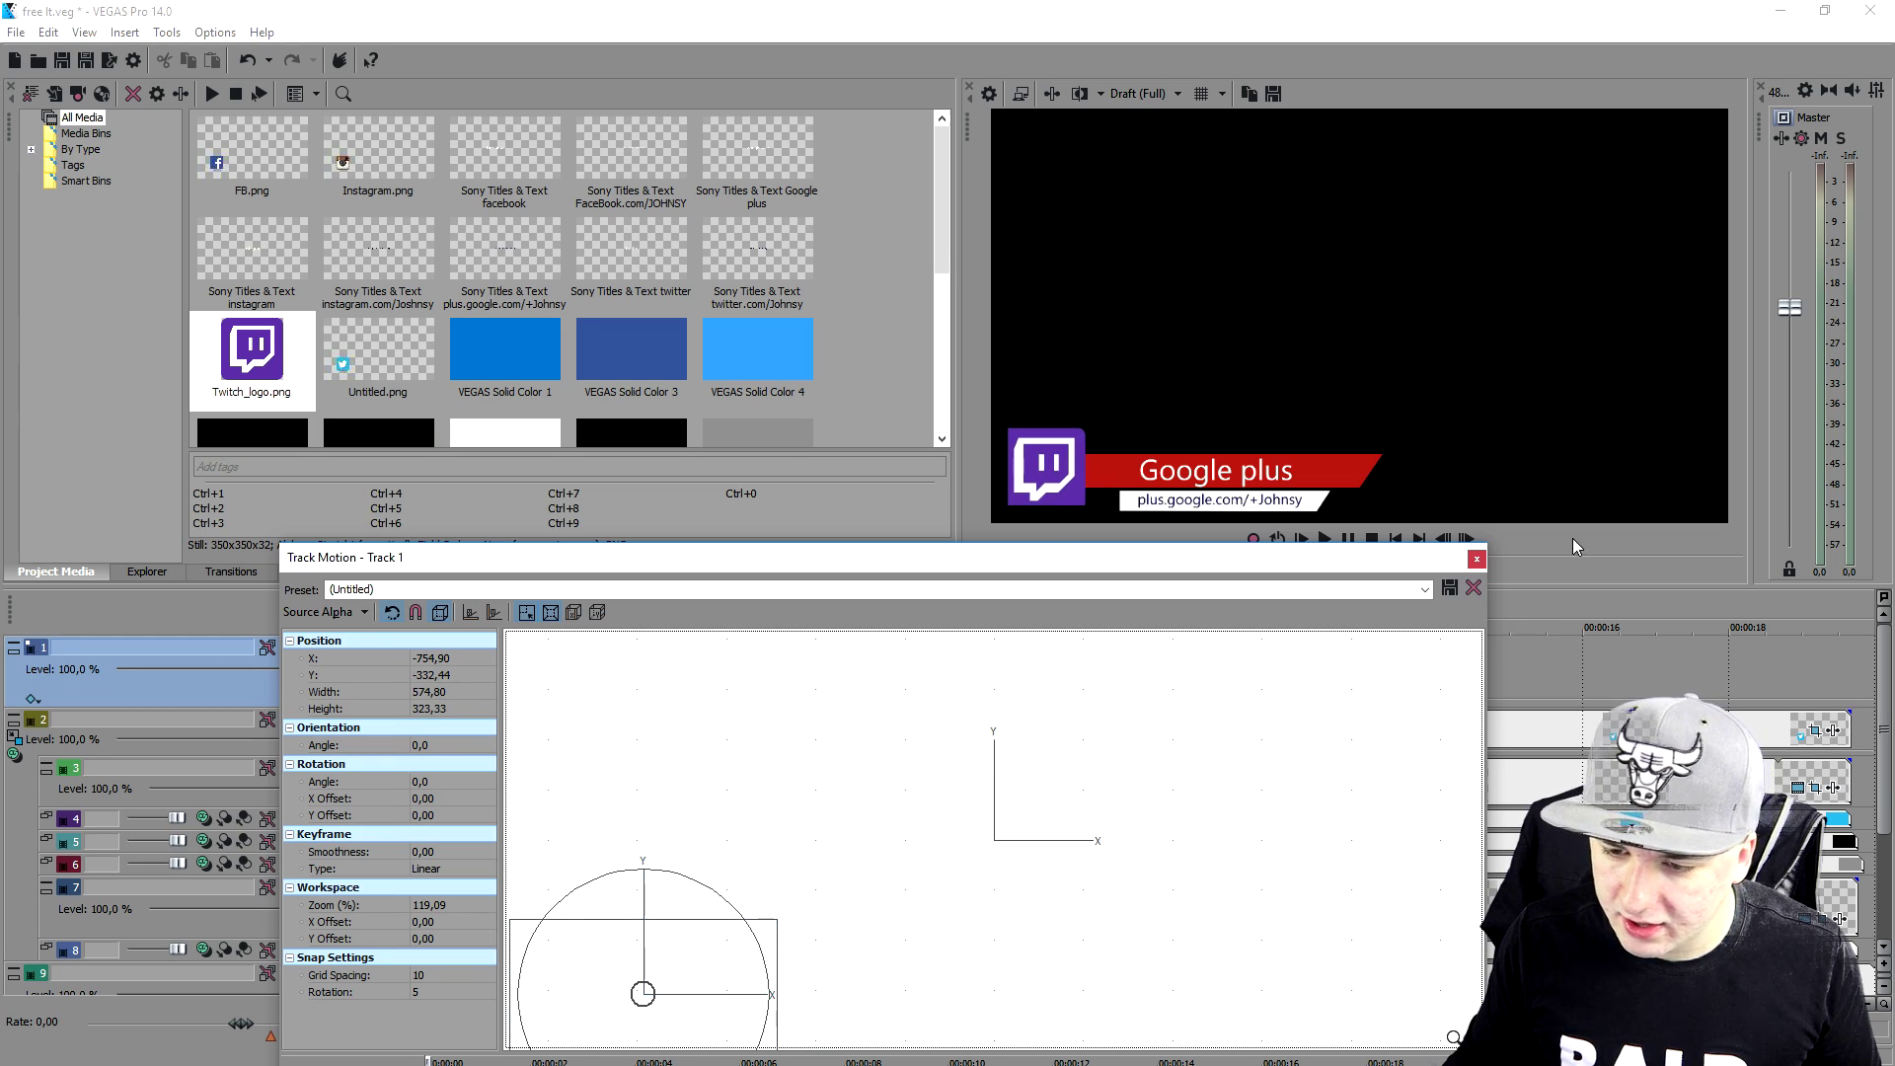
left_click(1475, 559)
Check playback, then shrink the Twitch logo further and nudge it slightly down
key("space")
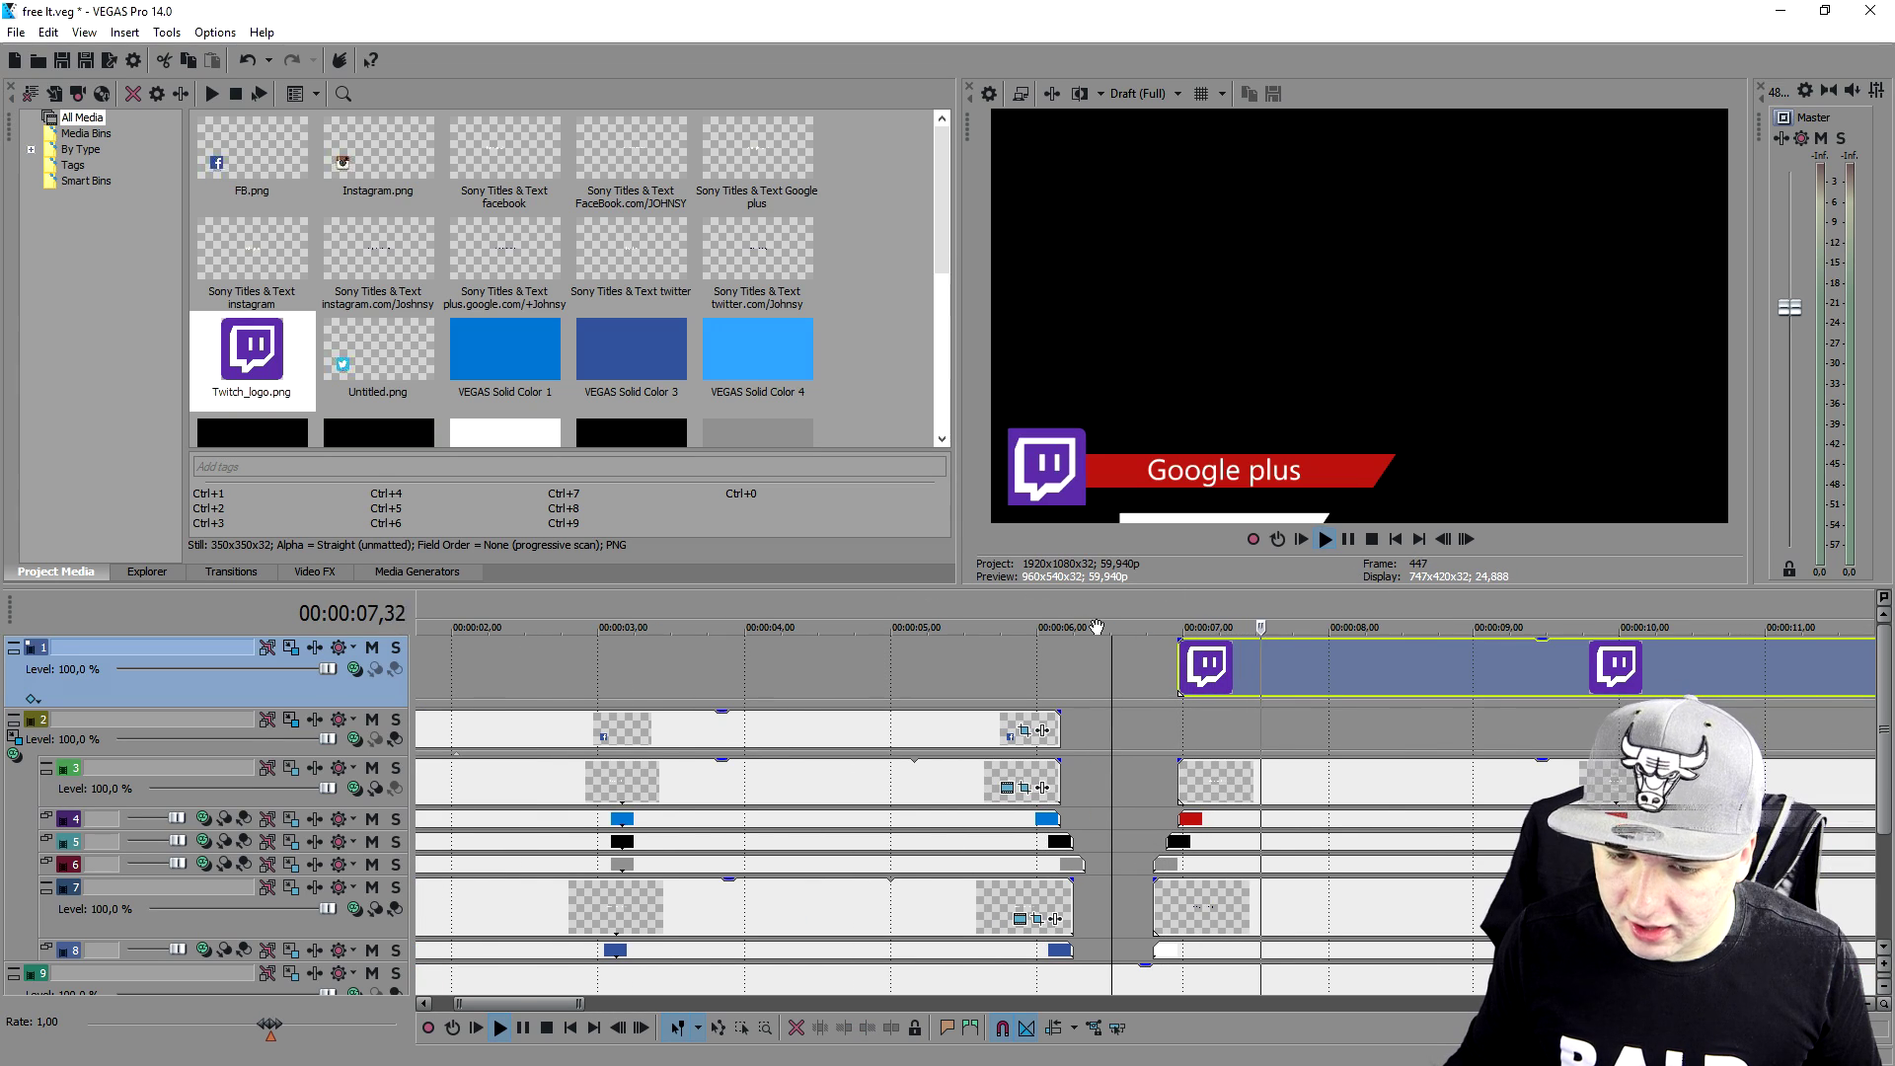
key("space")
left_click(940, 607)
left_click(1228, 616)
scroll(1202, 612, "down", 3)
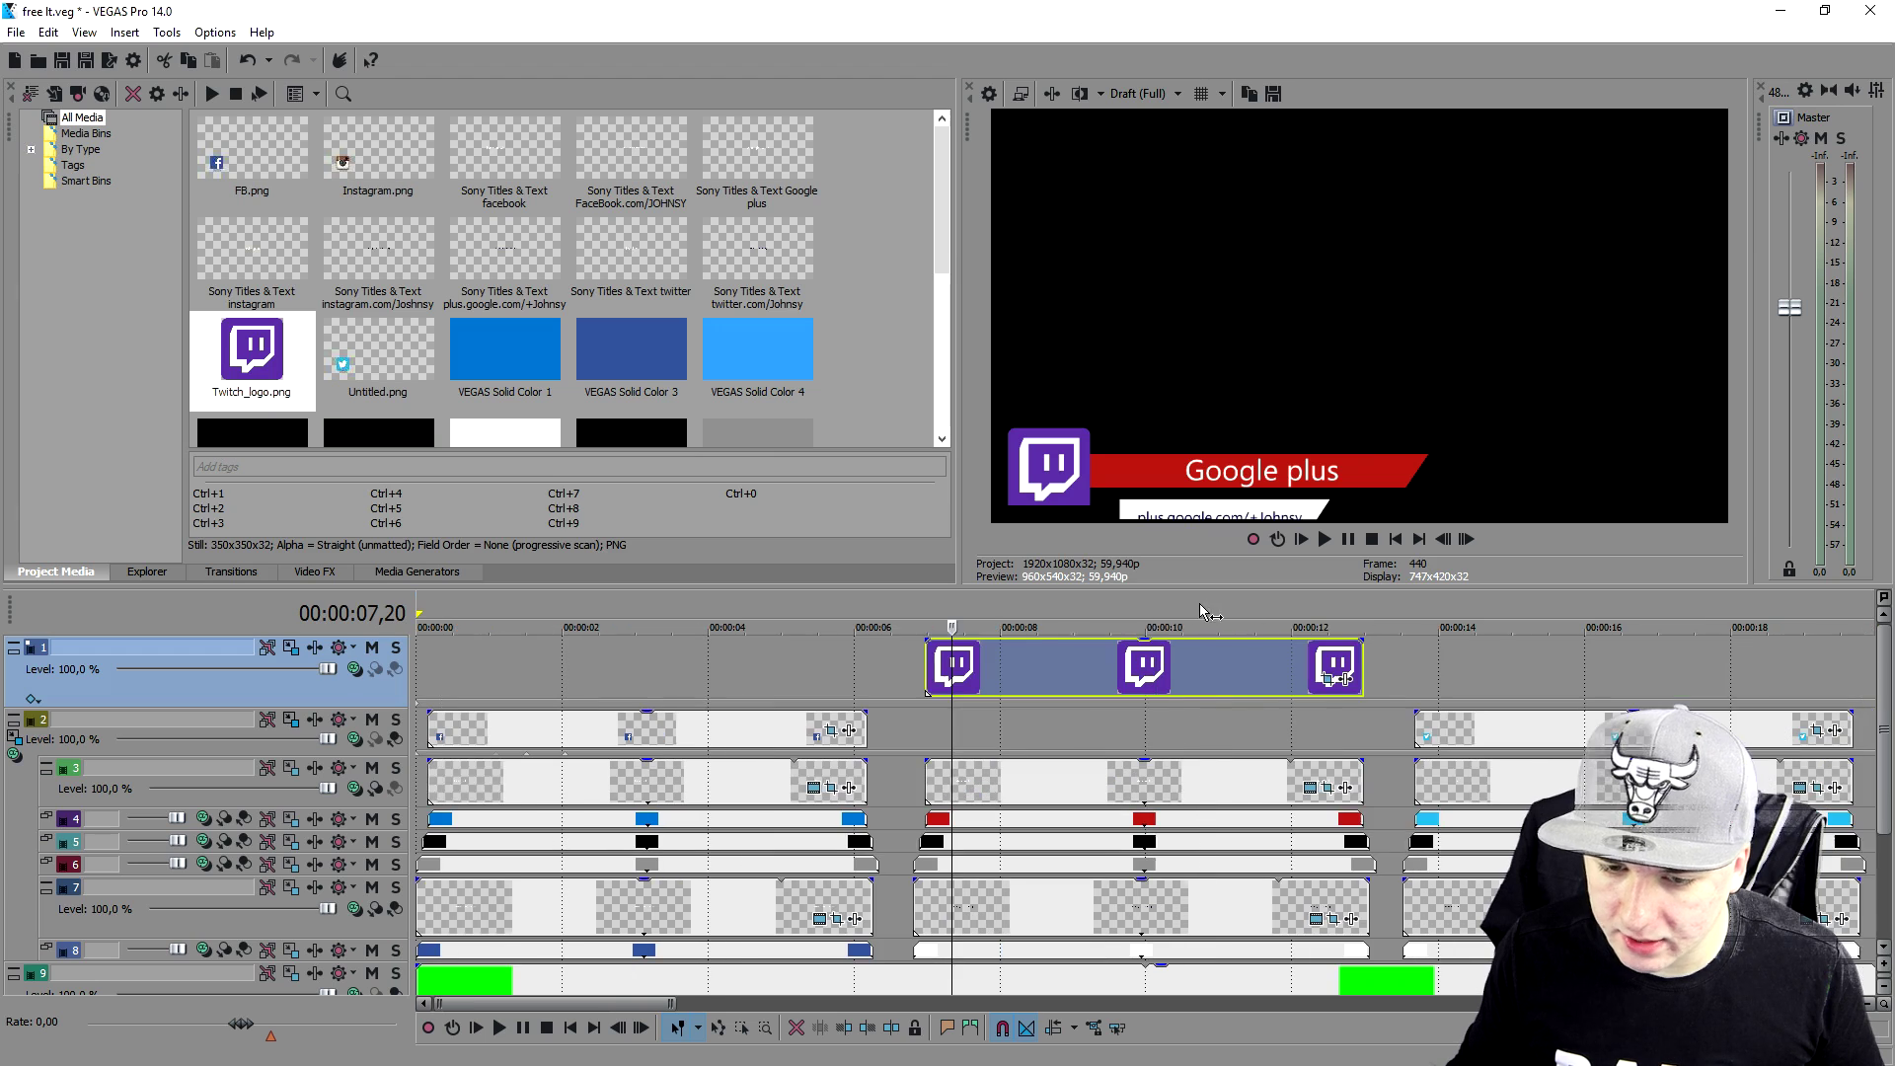
left_click(290, 649)
scroll(905, 812, "up", 6)
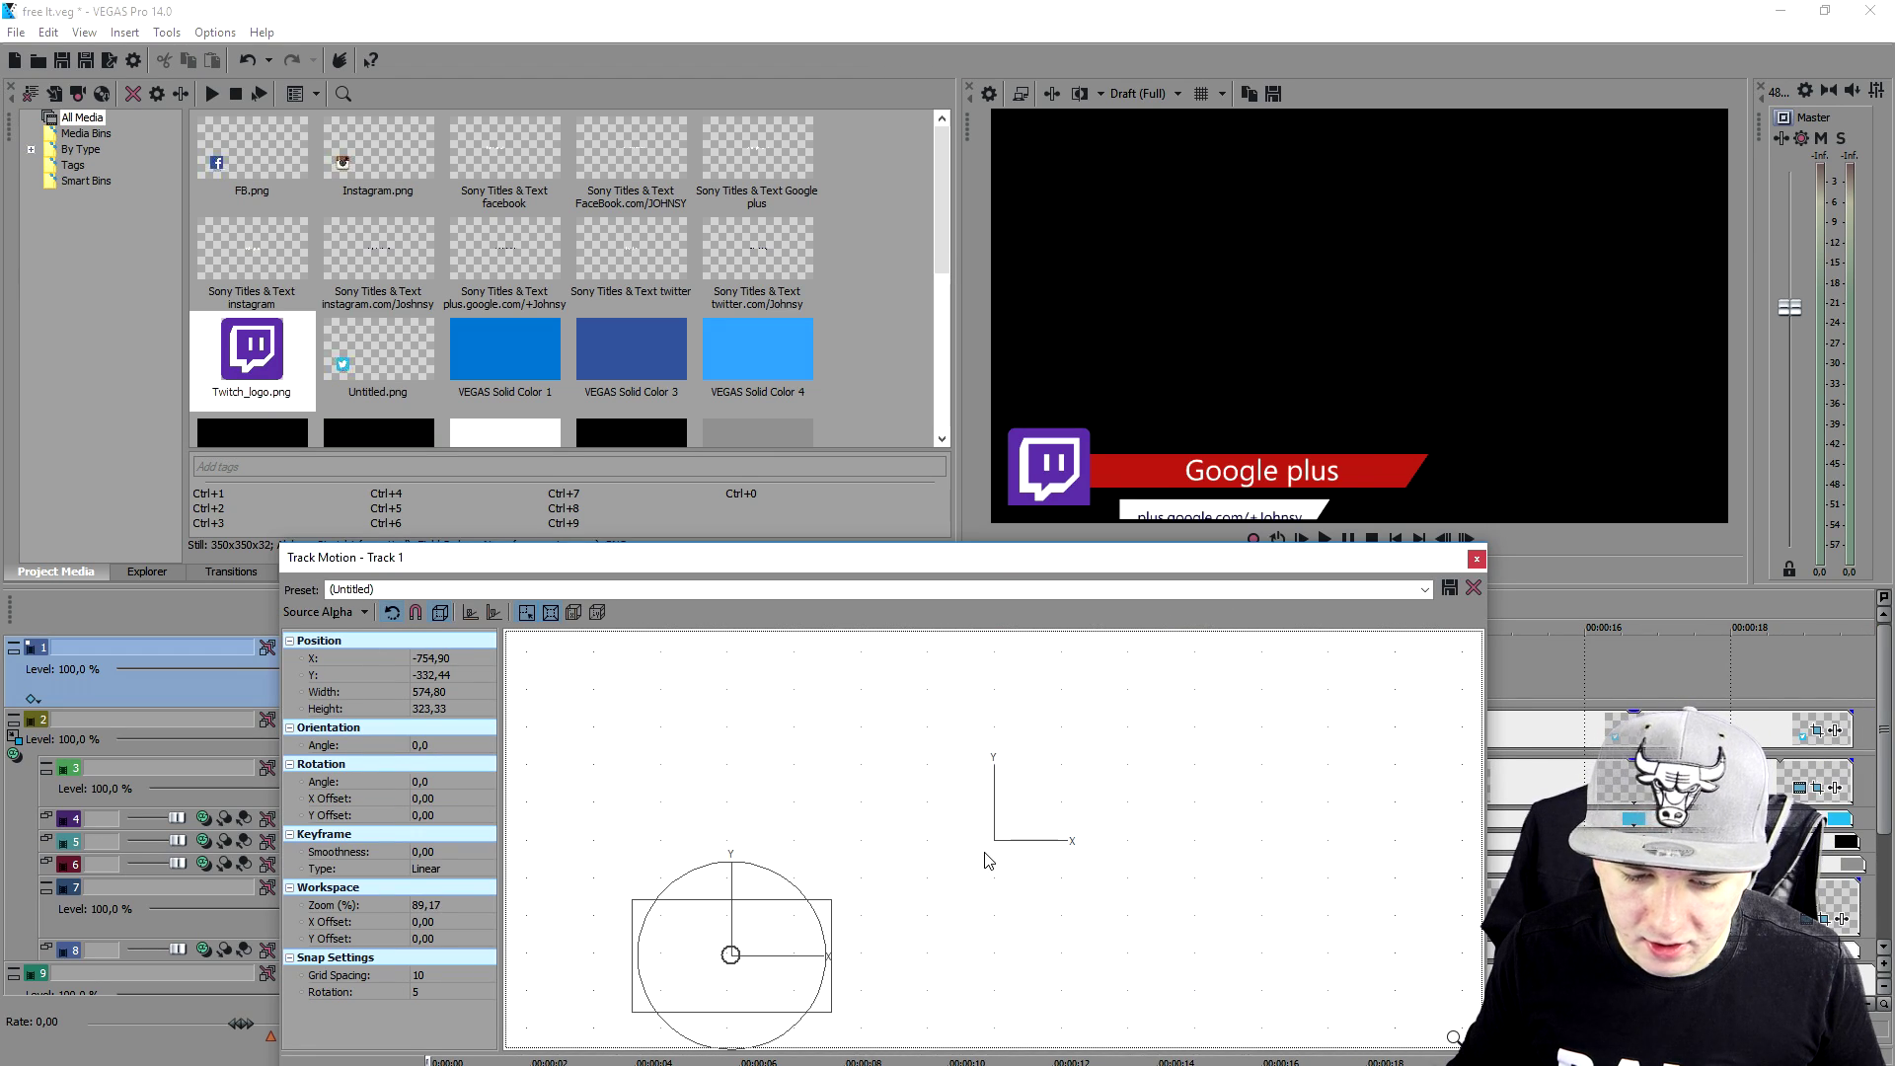
left_click_drag(1013, 793, 994, 787)
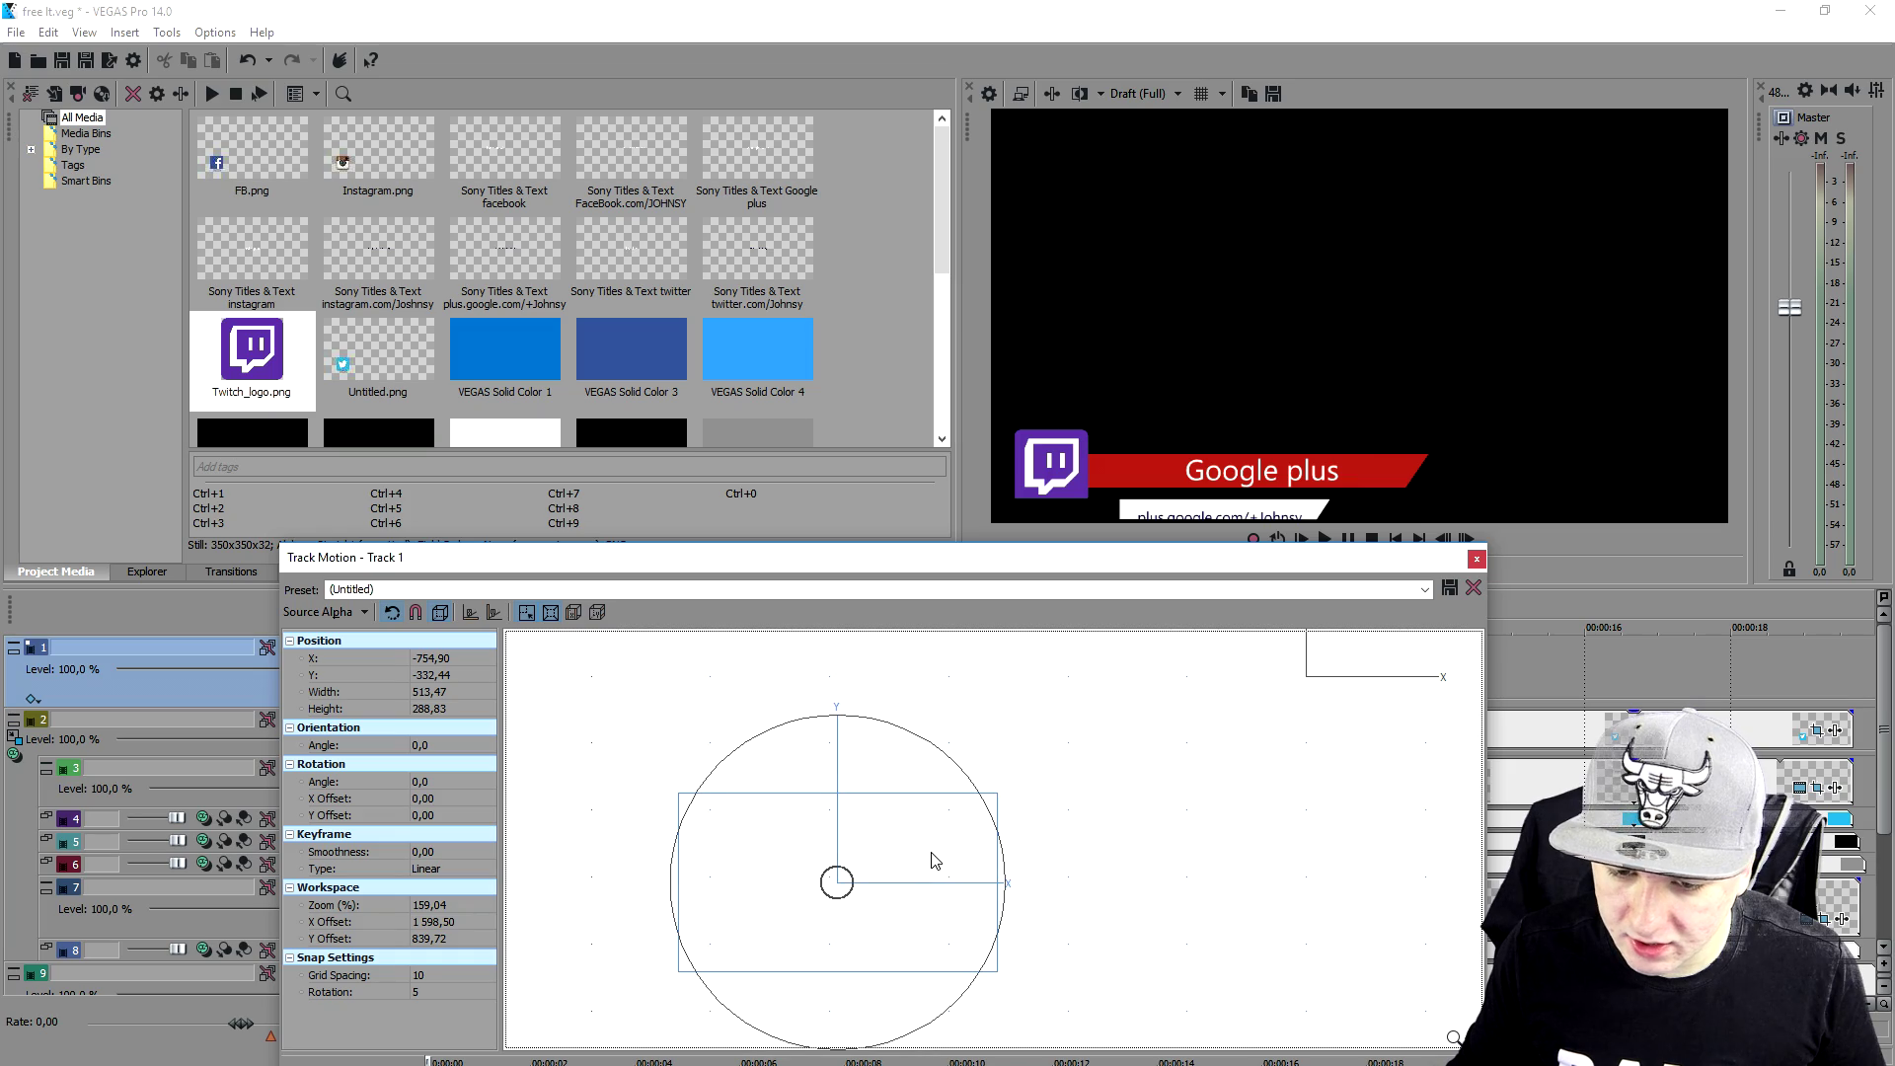
left_click_drag(934, 861, 930, 859)
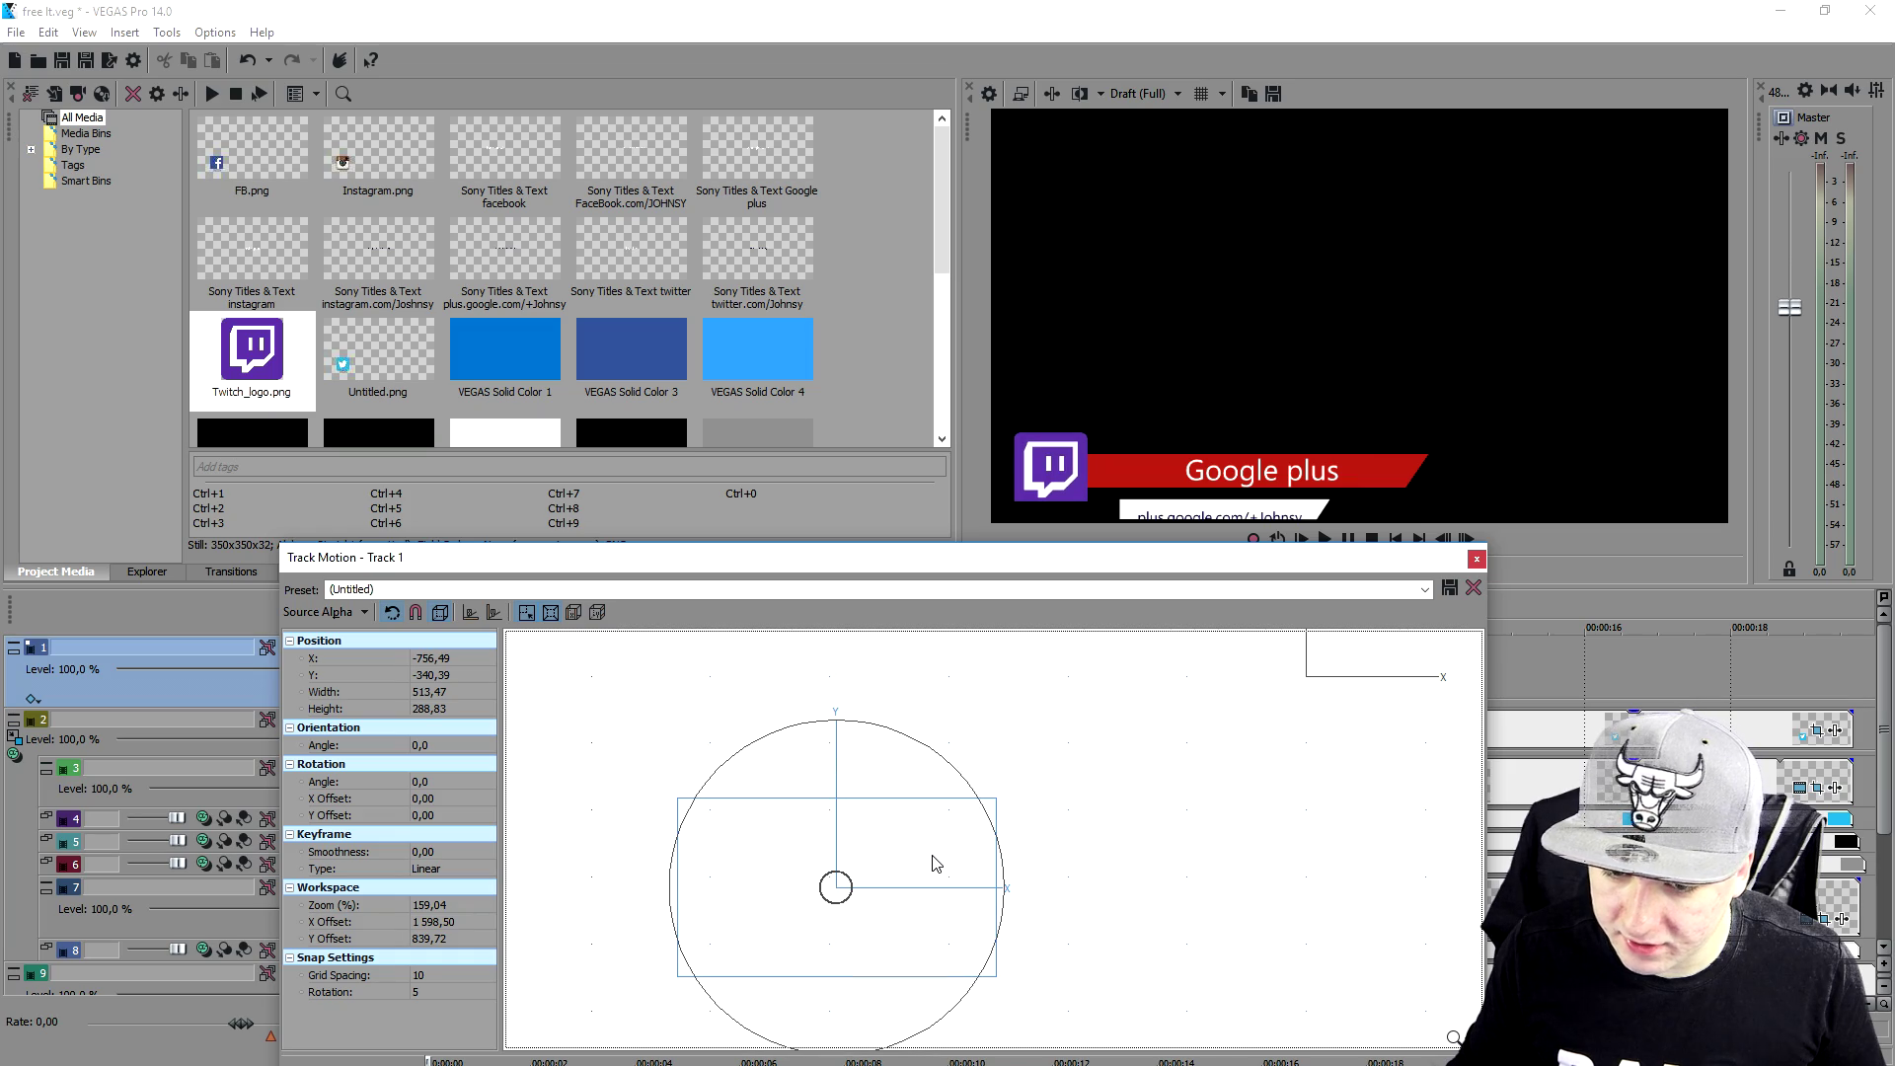
left_click(1475, 561)
Change the Google plus title to 'Twitch' and shift it left in the frame
scroll(1110, 706, "down", 1)
scroll(1111, 705, "up", 1)
left_click(1123, 790)
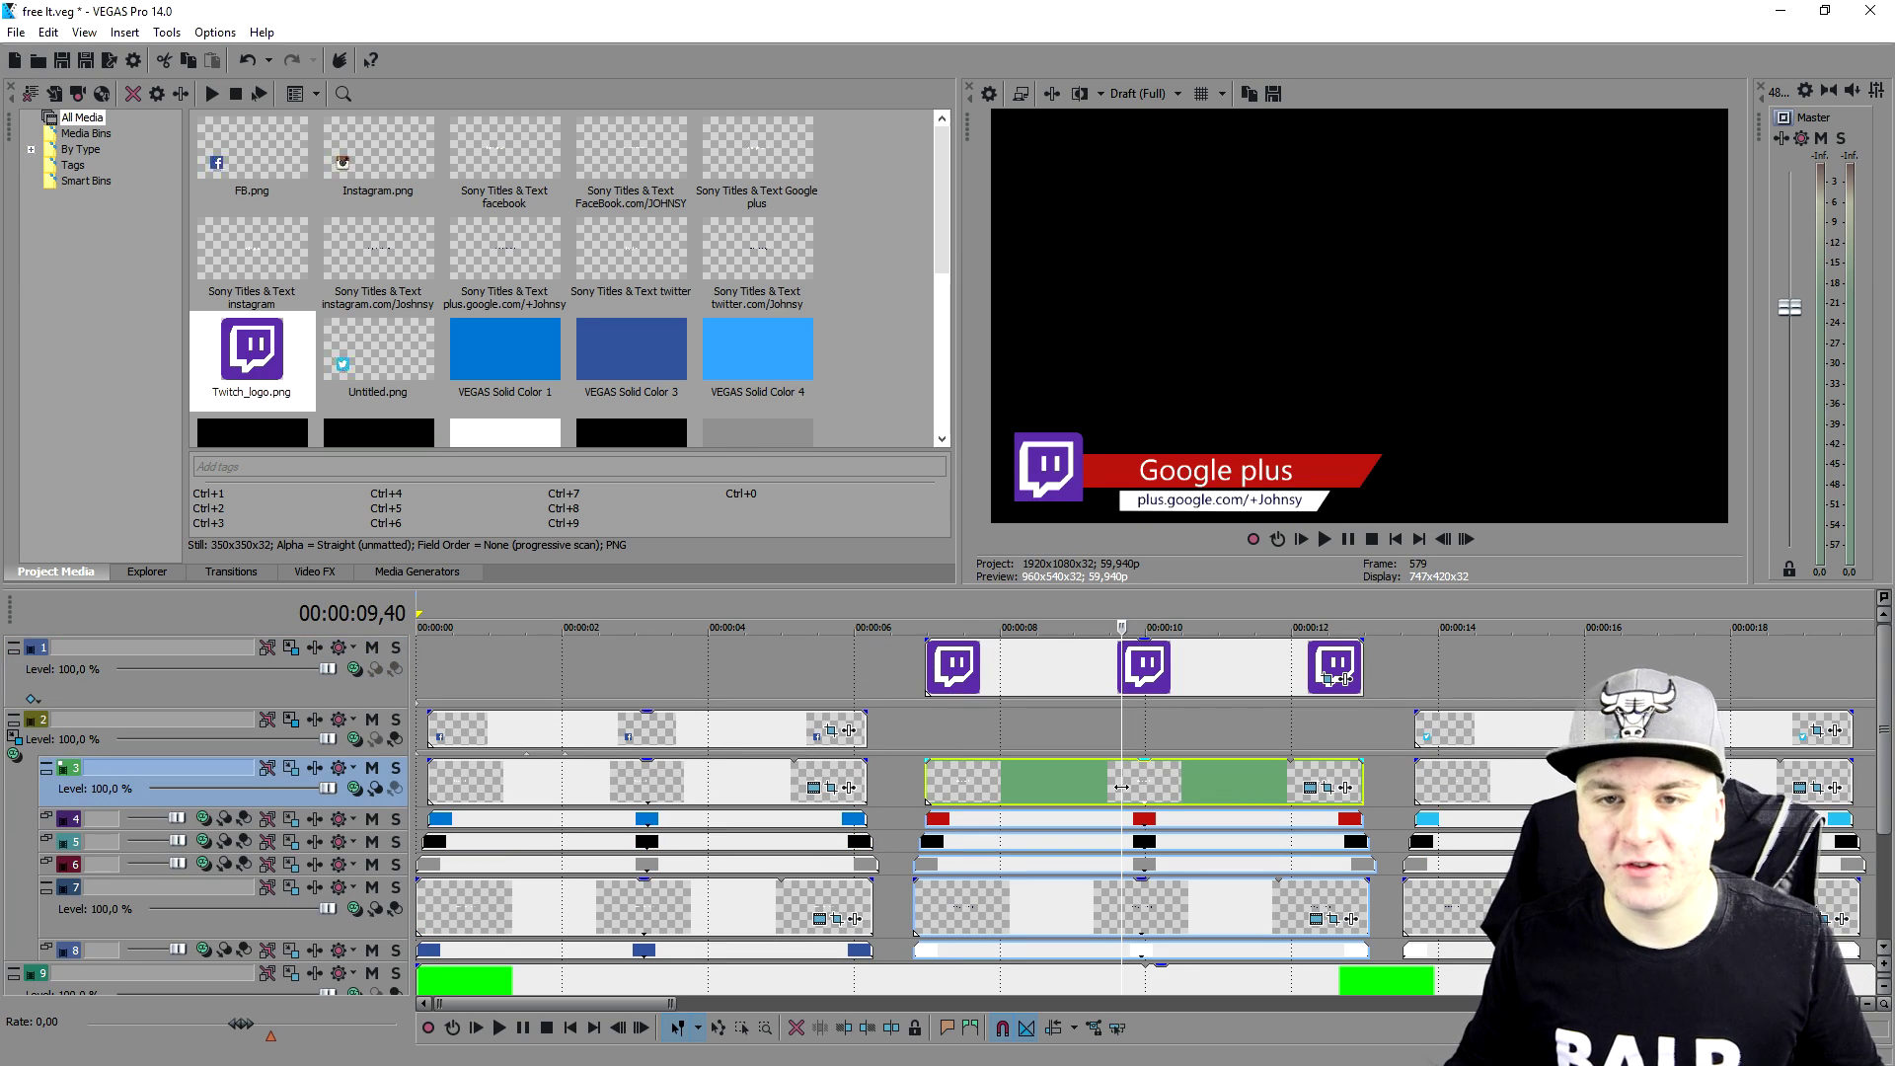
left_click(1310, 790)
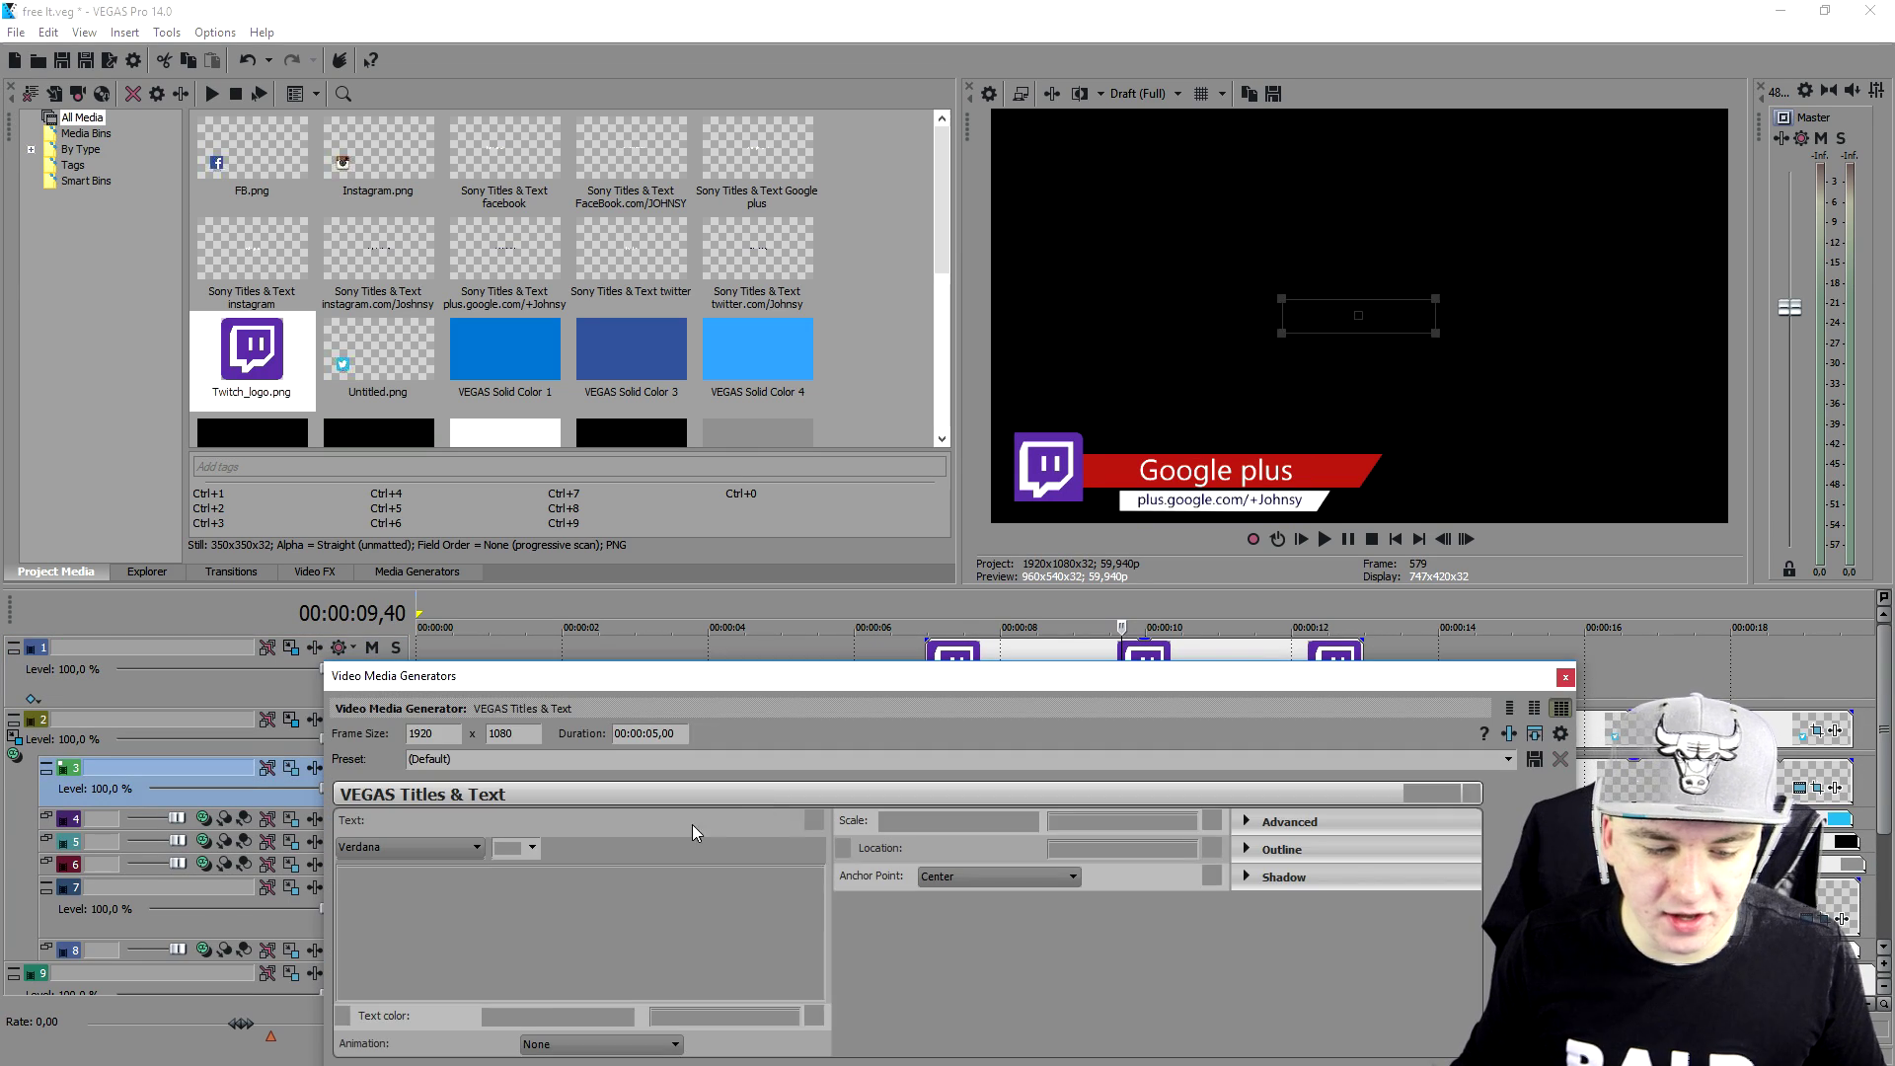
key("ctrl+a")
type("Twitch")
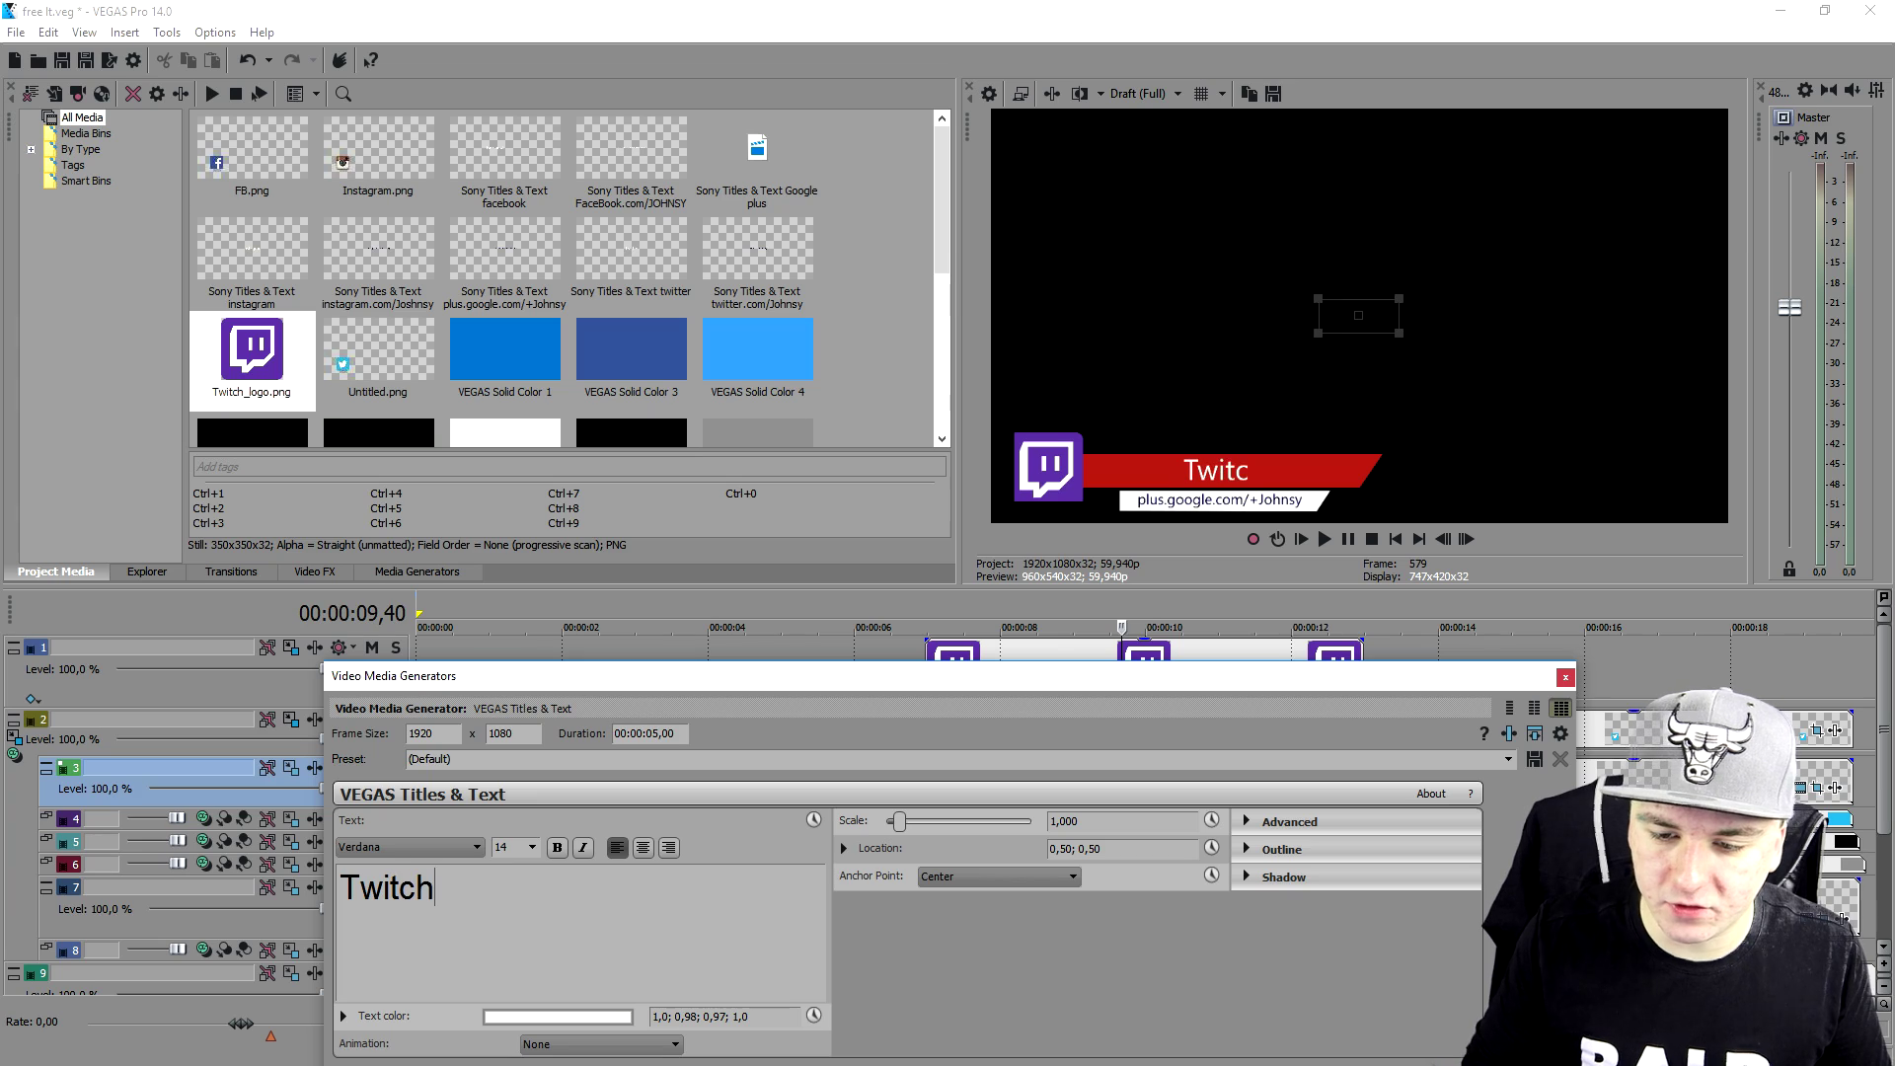
left_click_drag(1366, 306, 1282, 307)
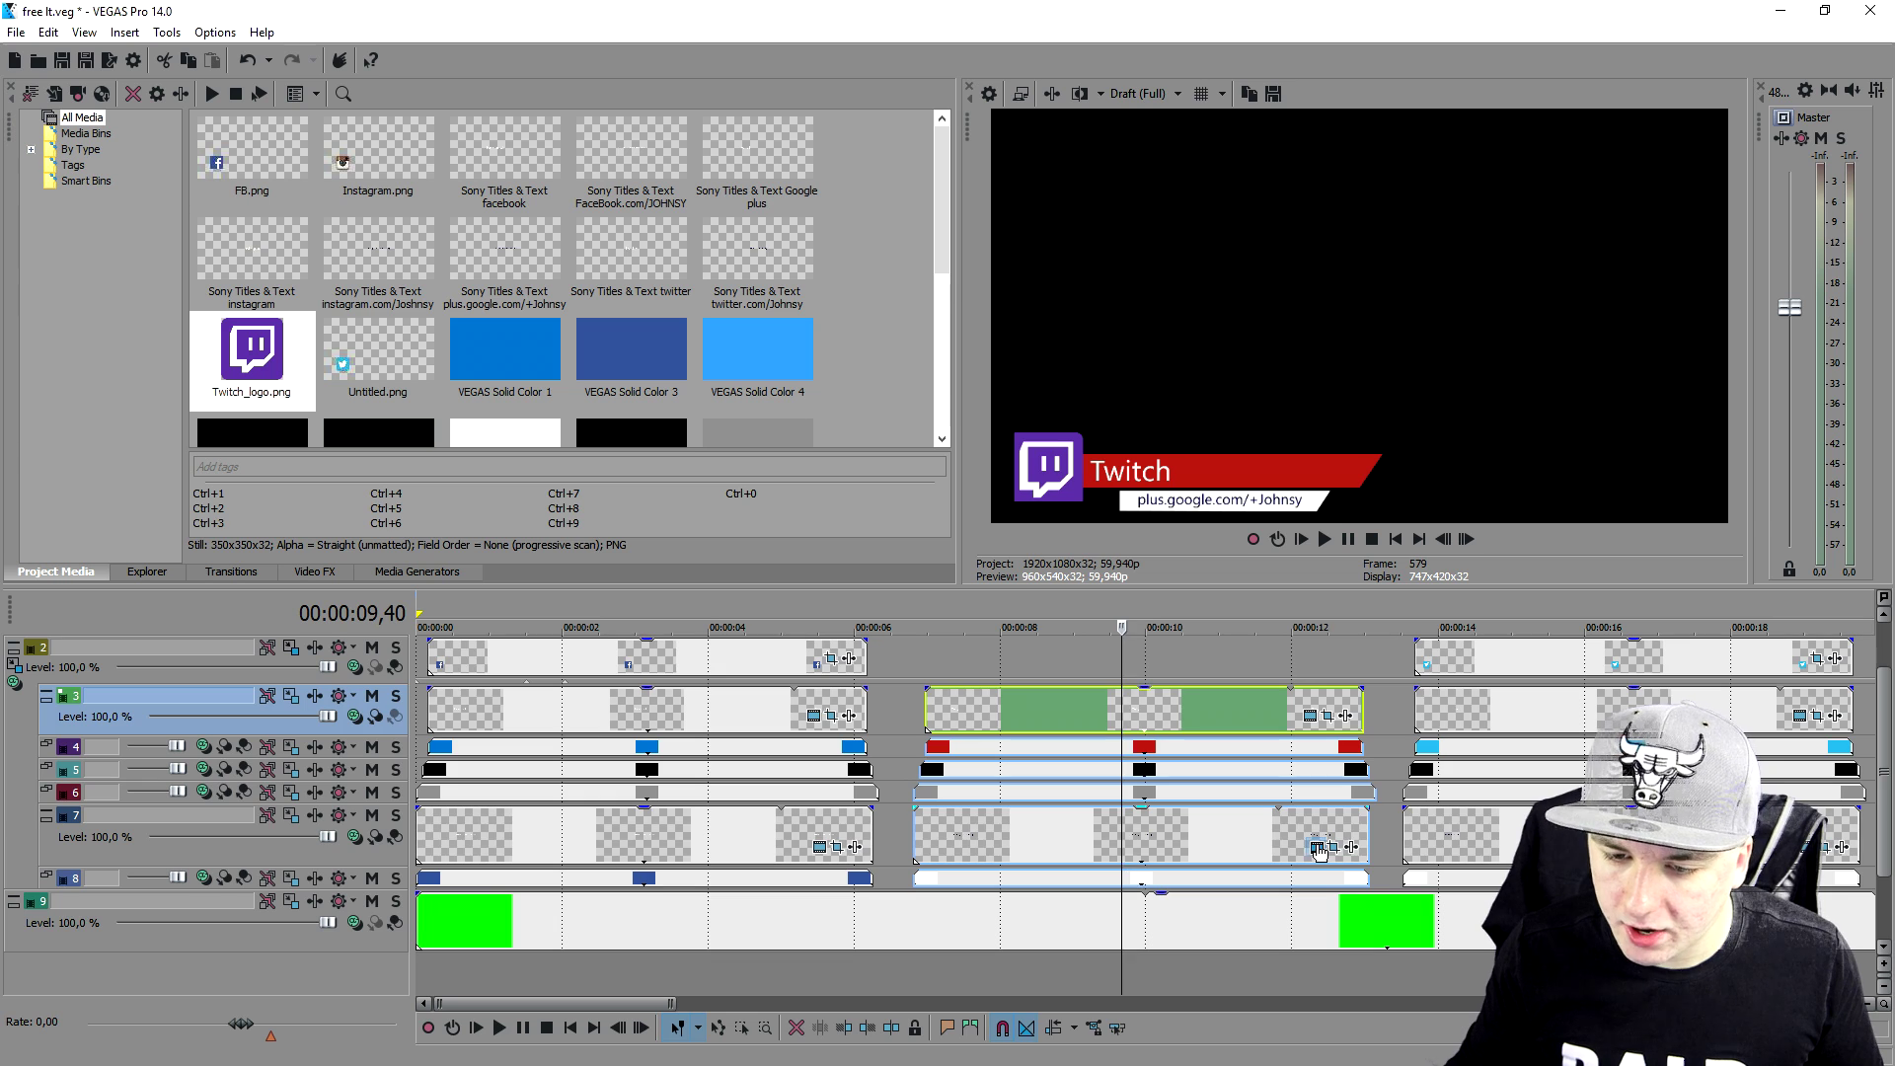
Replace the link line with the creator's twitch.tv channel address
left_click(849, 655)
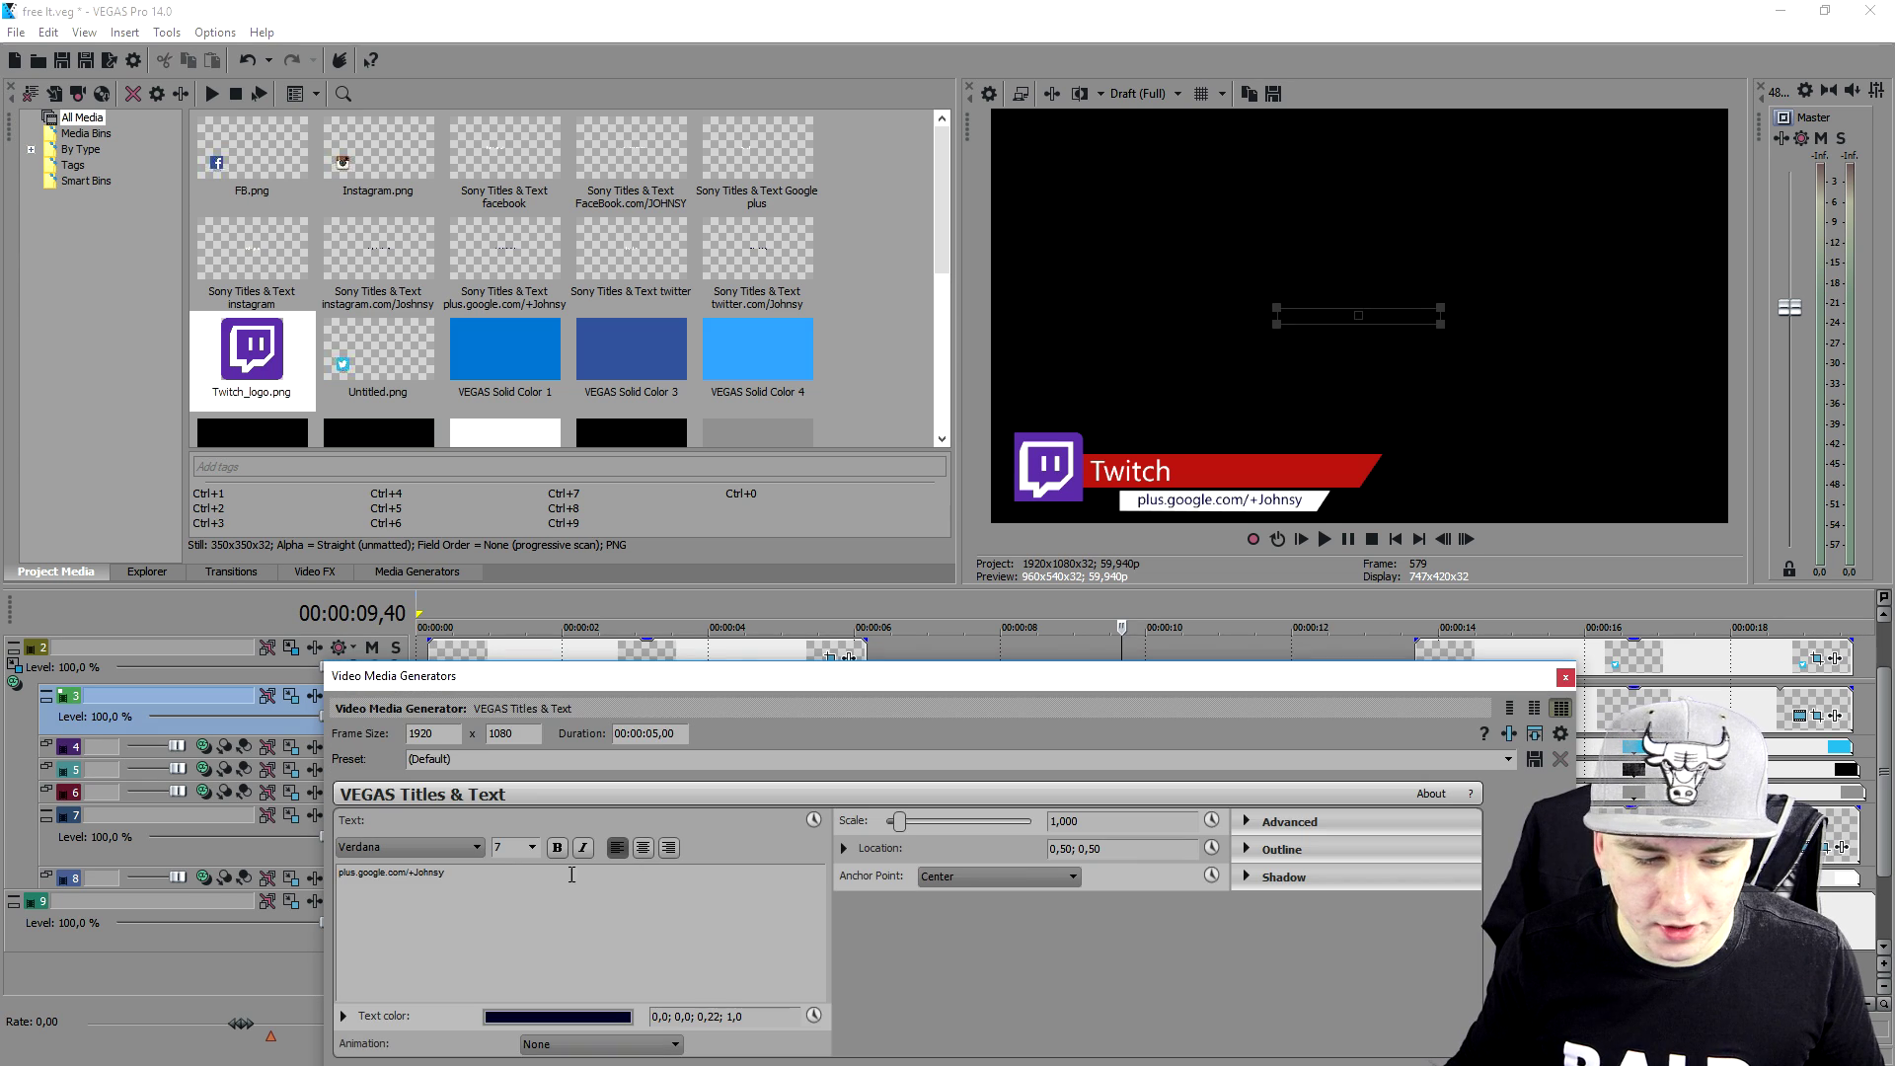
left_click_drag(590, 881, 457, 880)
left_click_drag(325, 920, 4, 900)
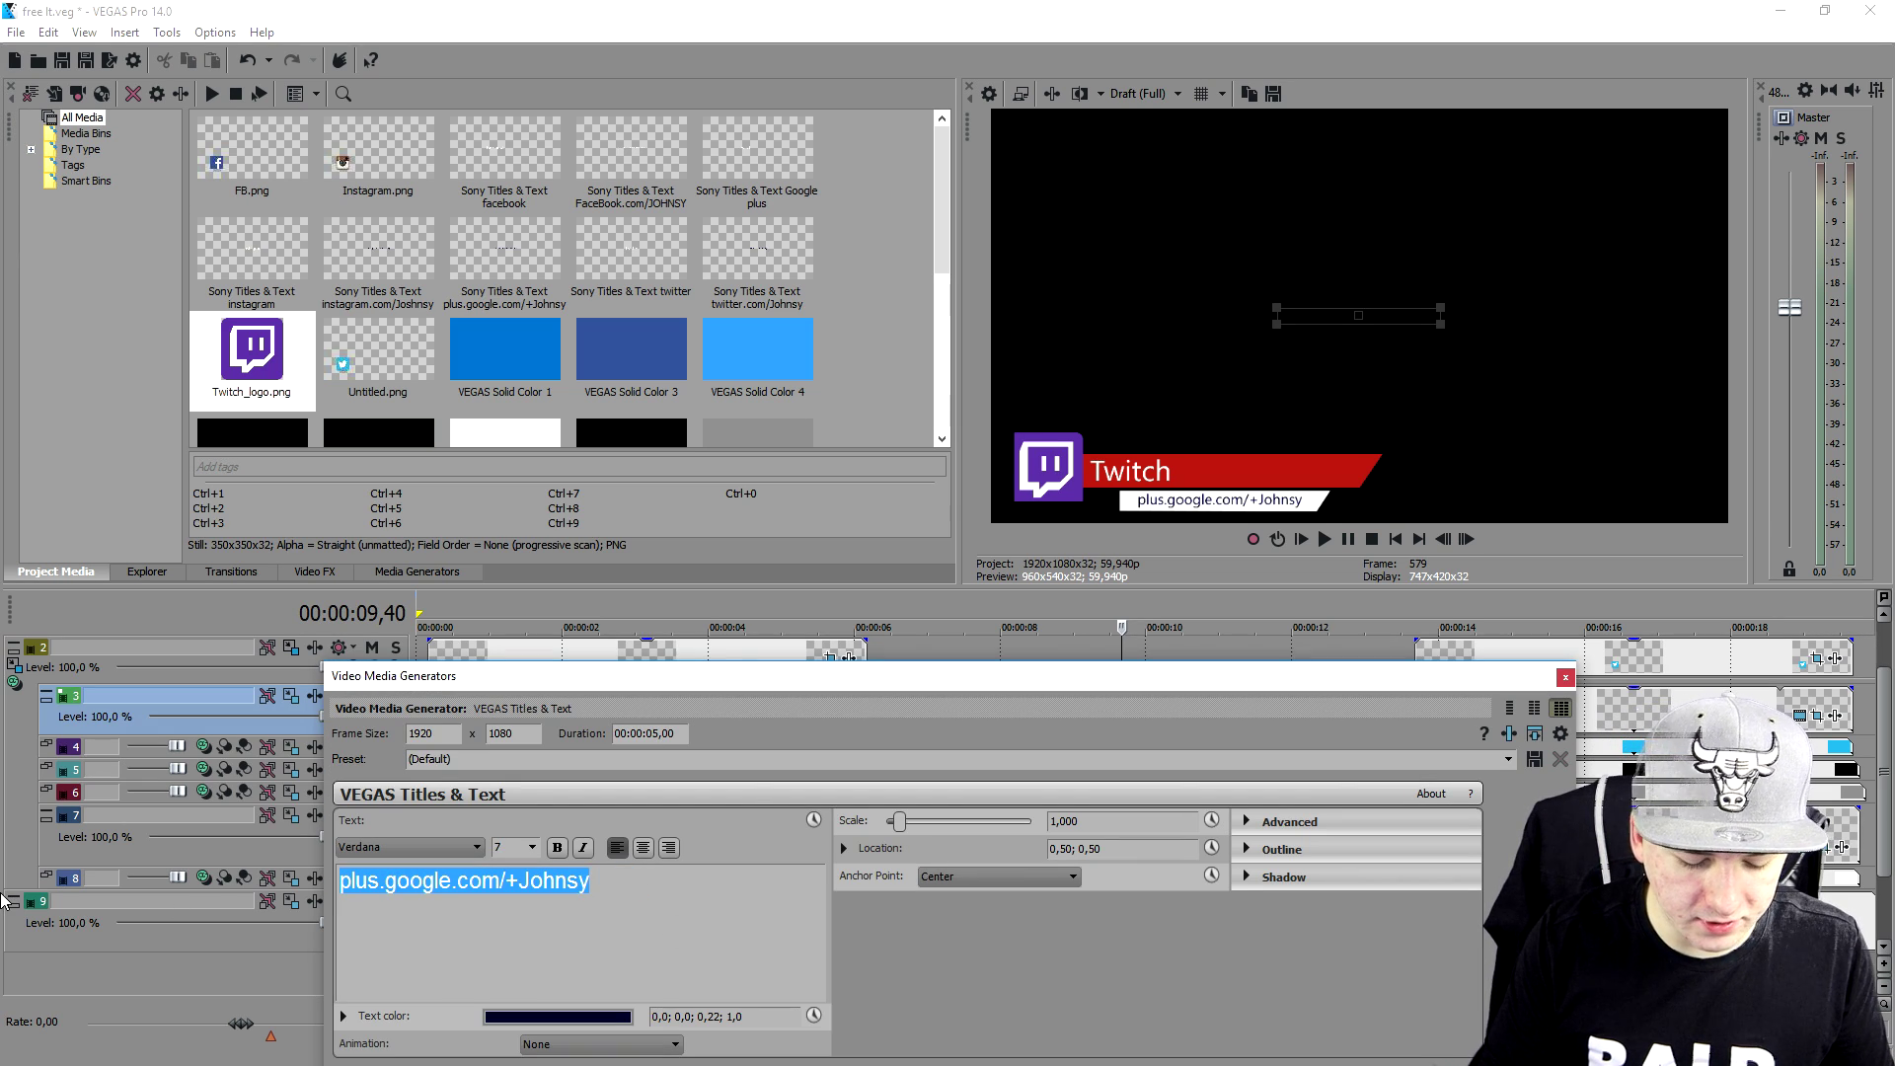
type("twitch.tv/")
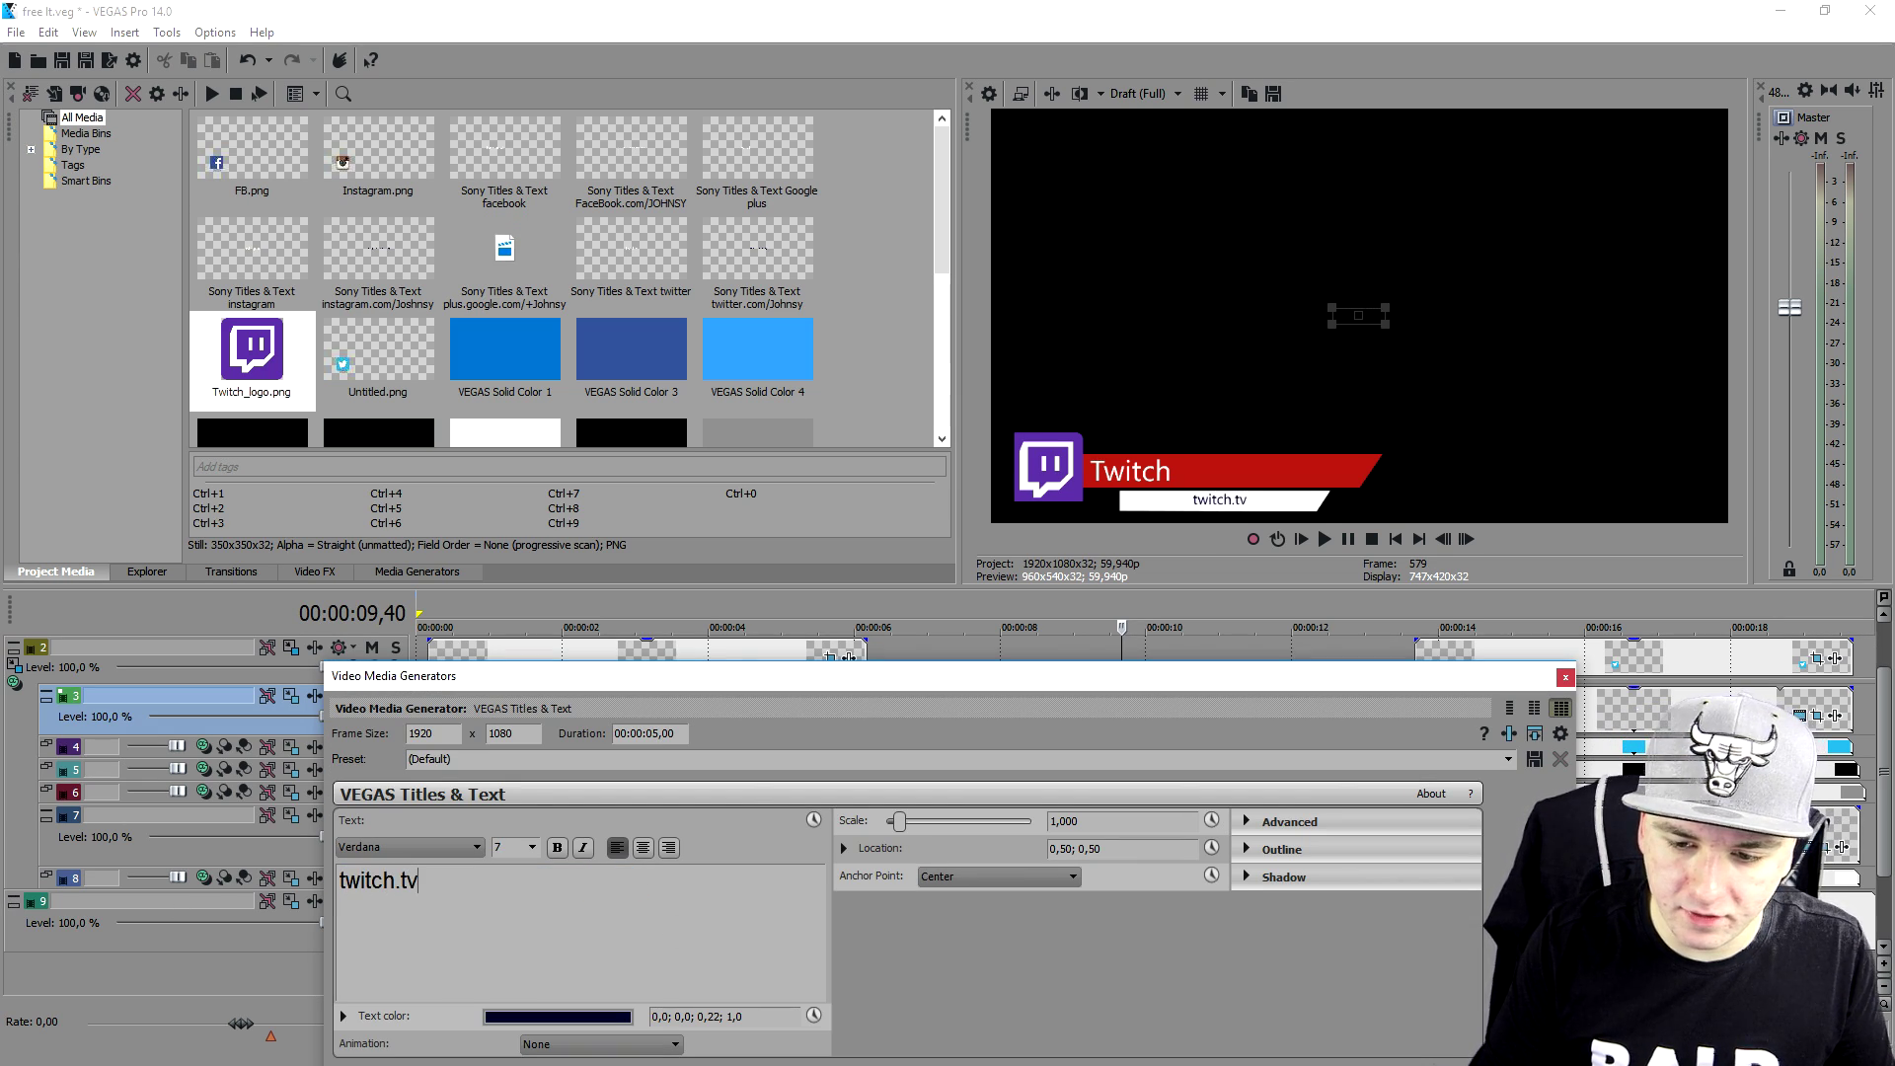
type("j")
key("BackSpace")
type("JustAlex")
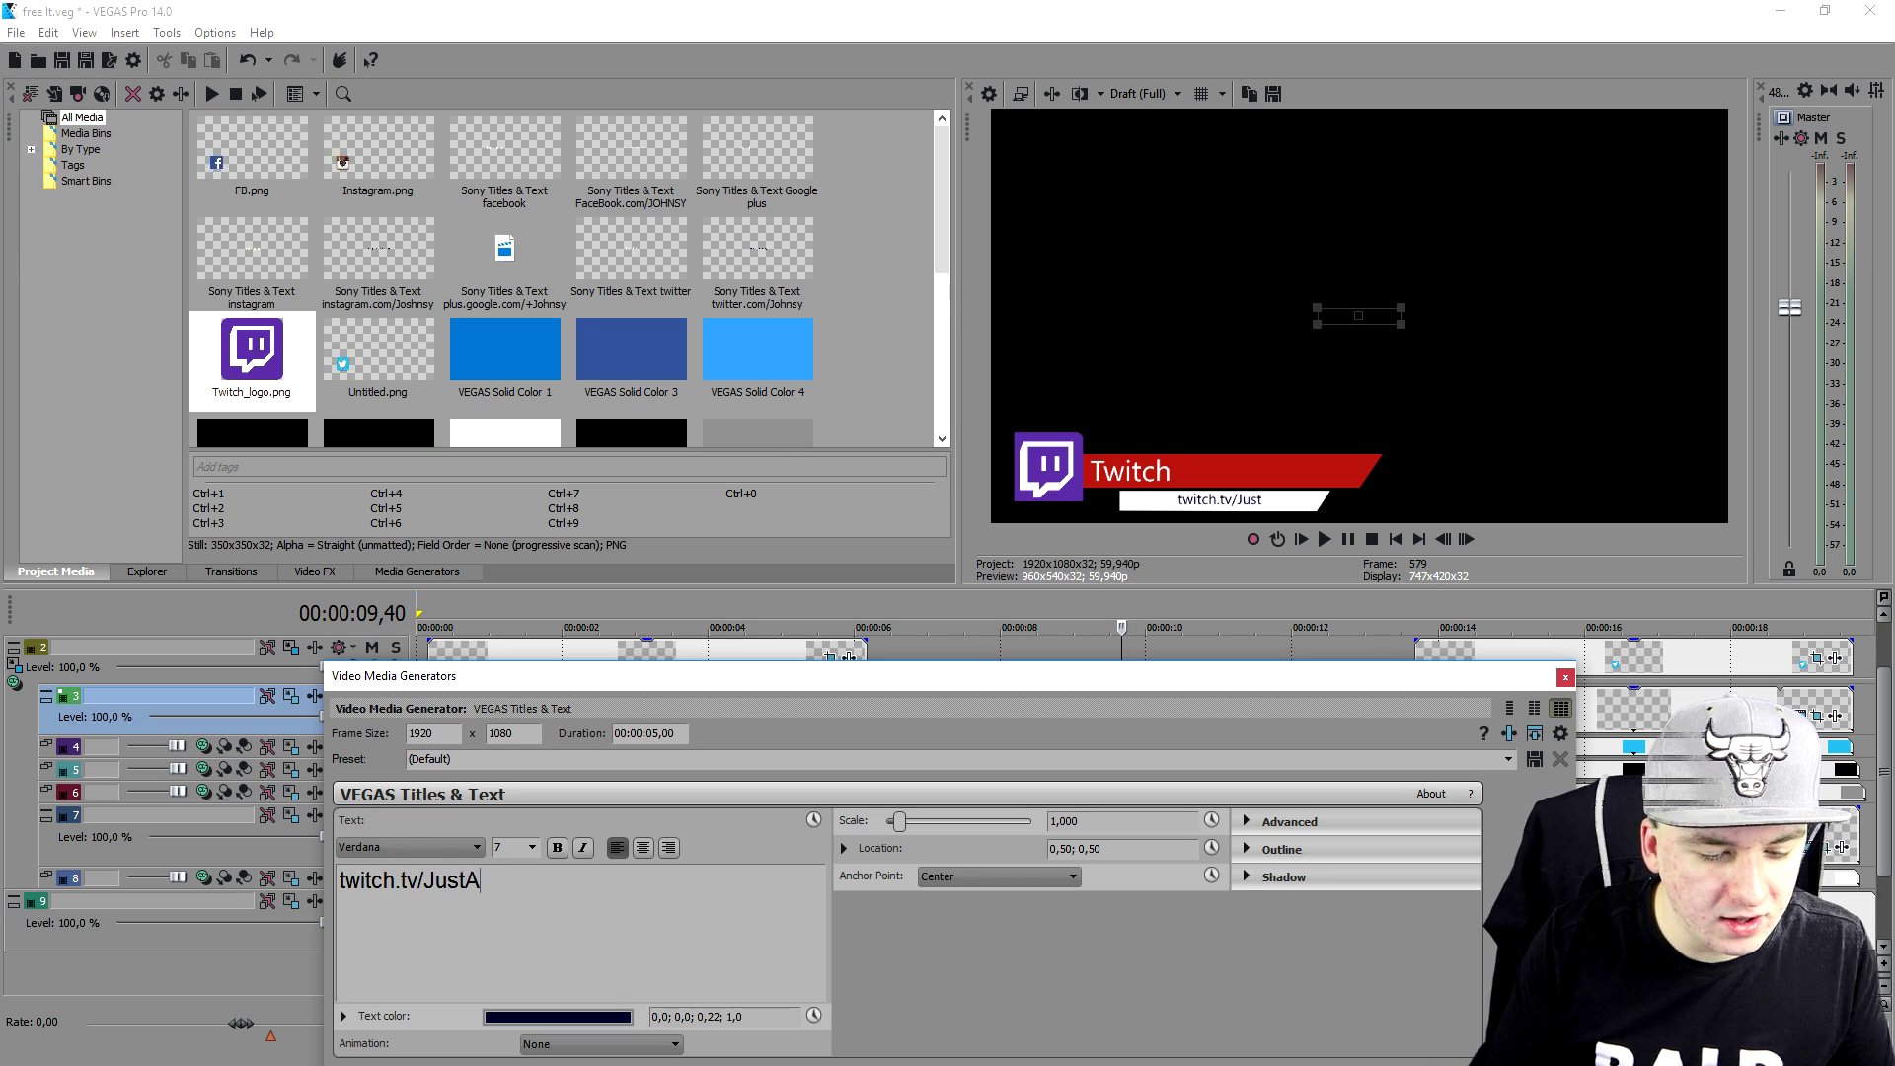
type("Halford")
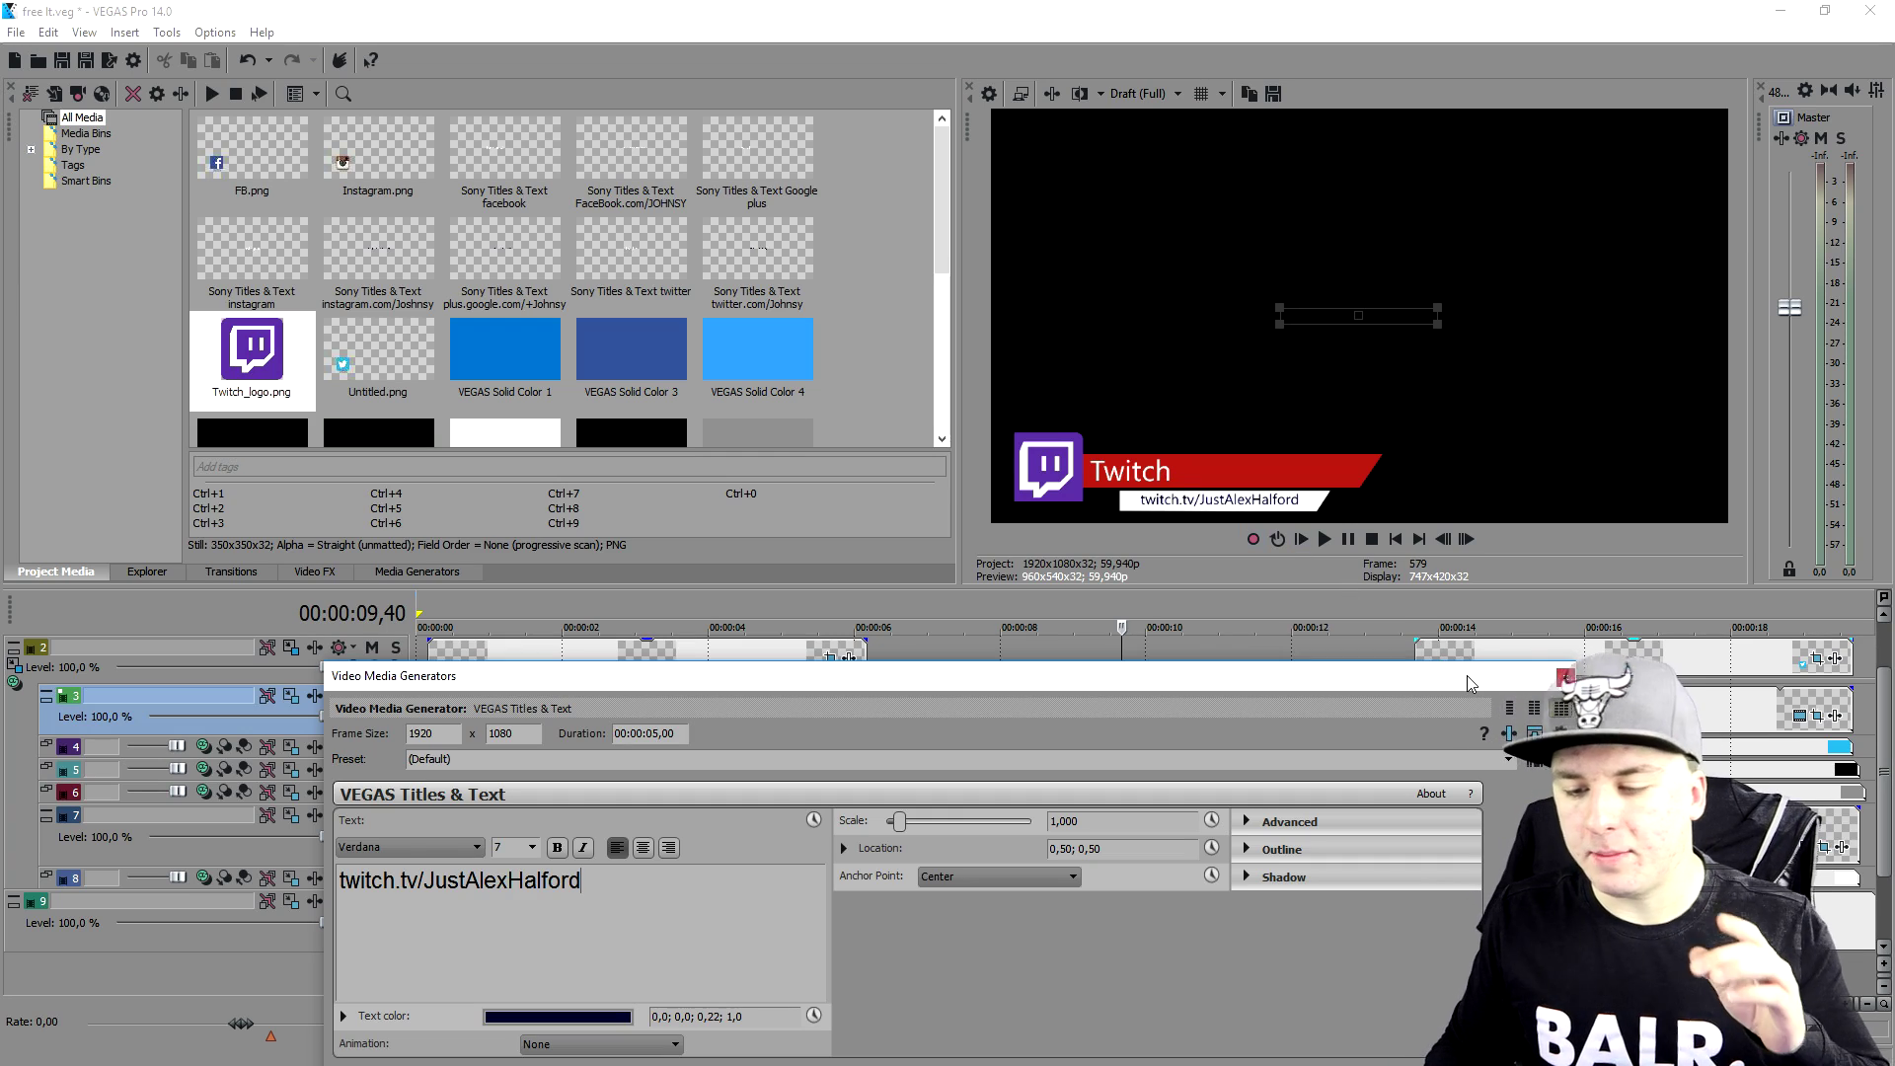
left_click(1566, 679)
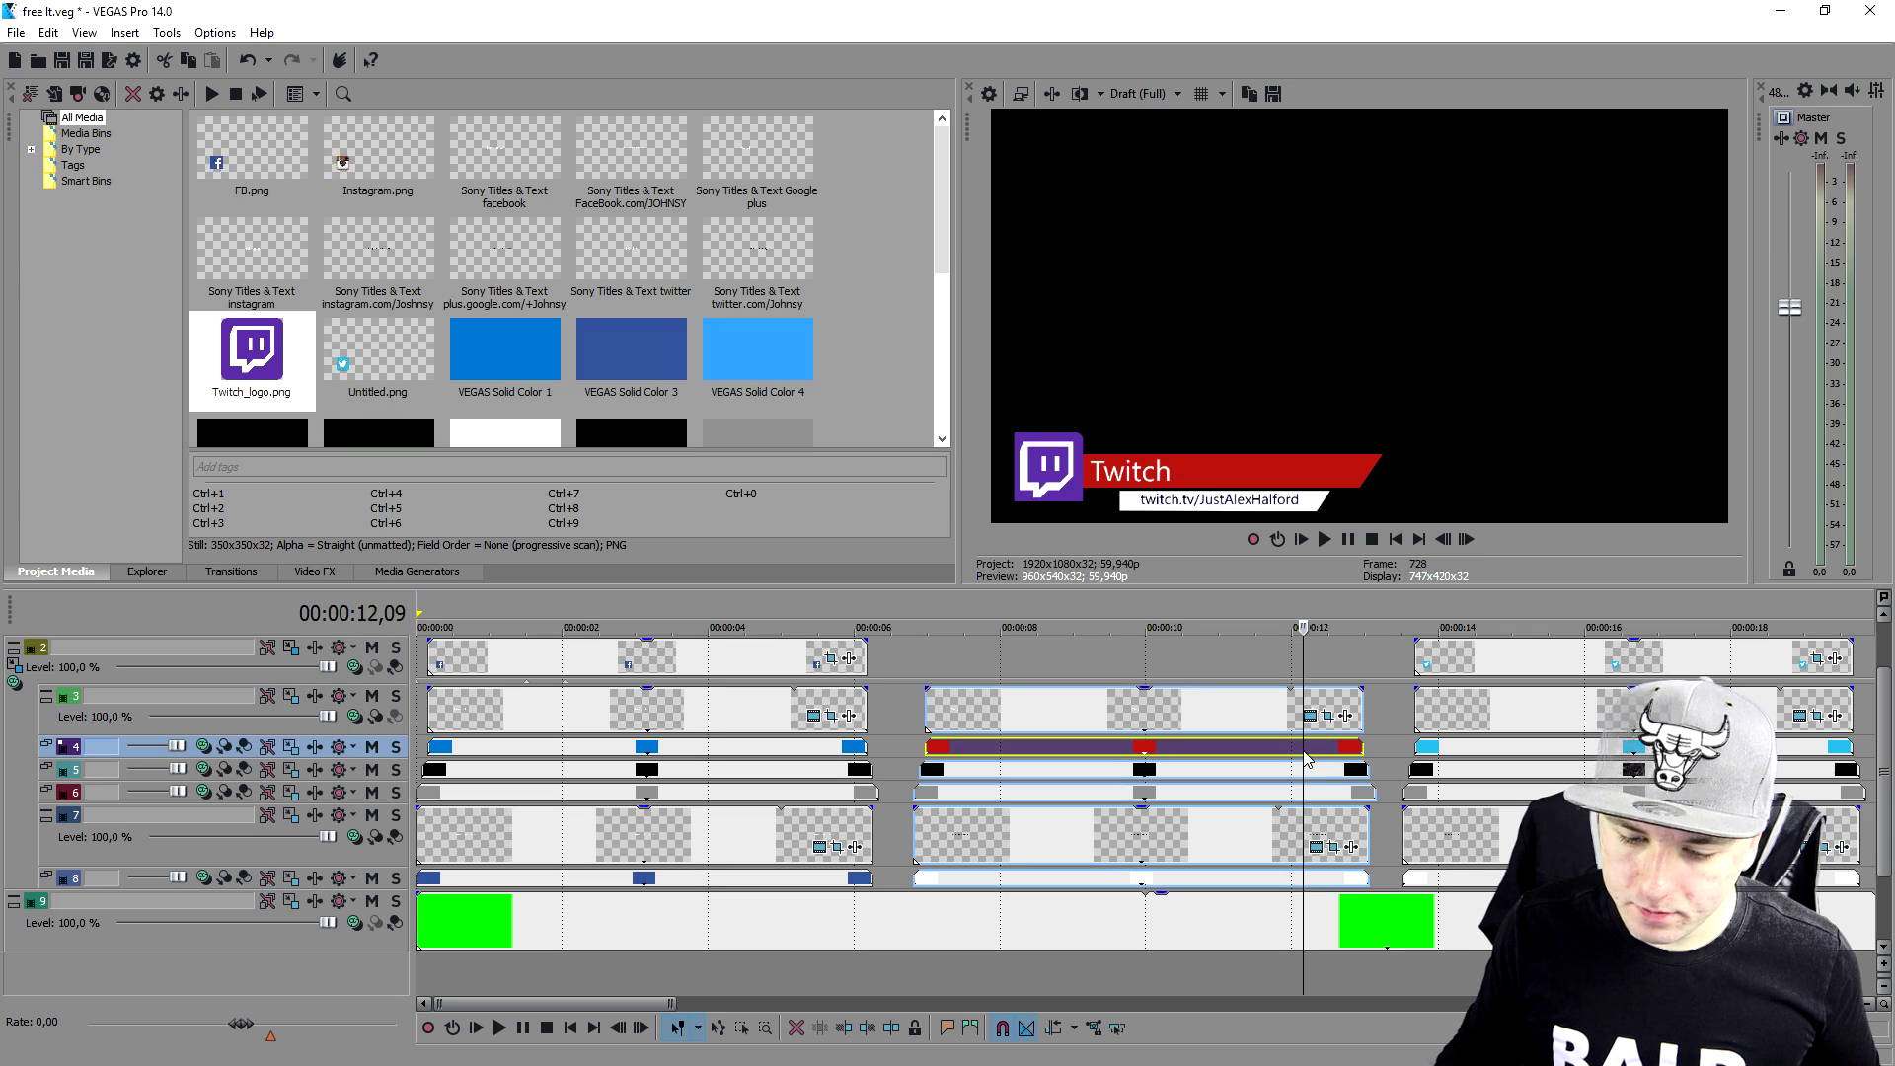
Enlarge track 4 and recolour the Twitch bar's solid colour from red to purple
left_click(345, 747)
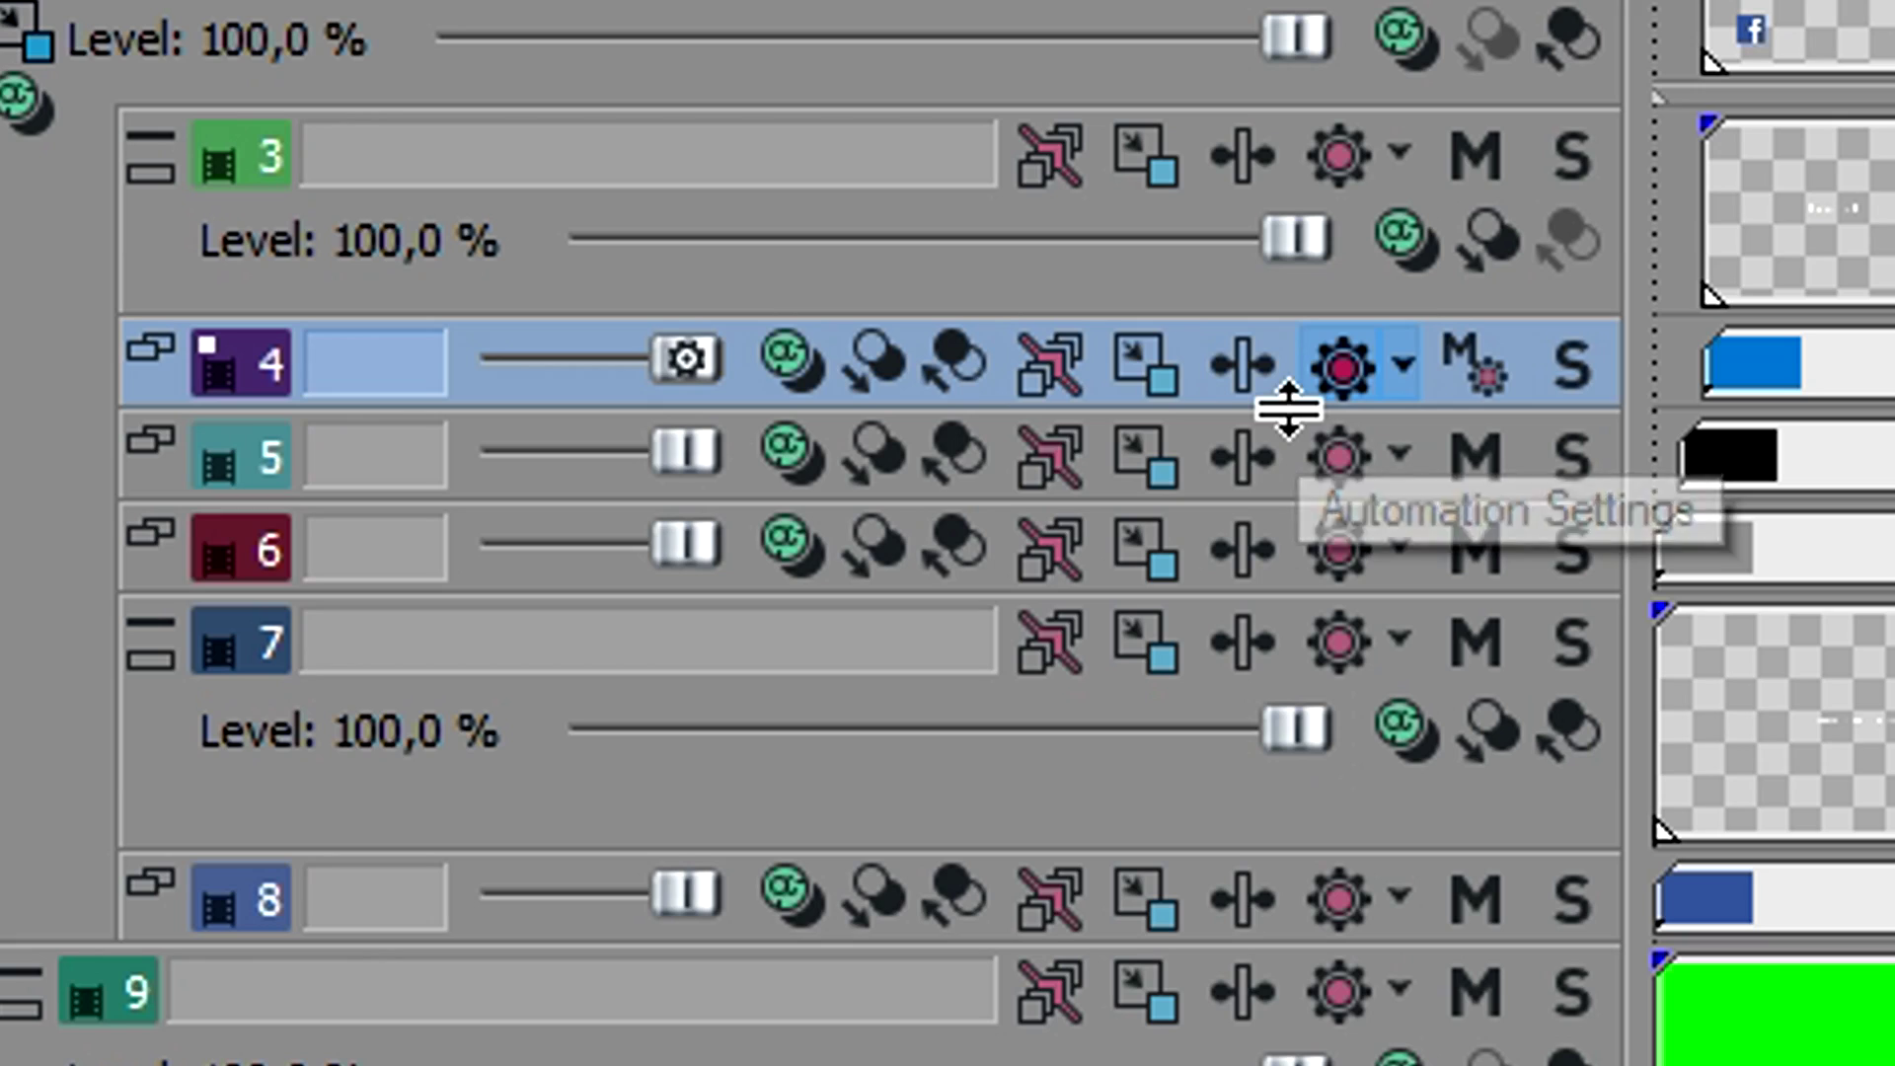
left_click_drag(1288, 407, 1250, 465)
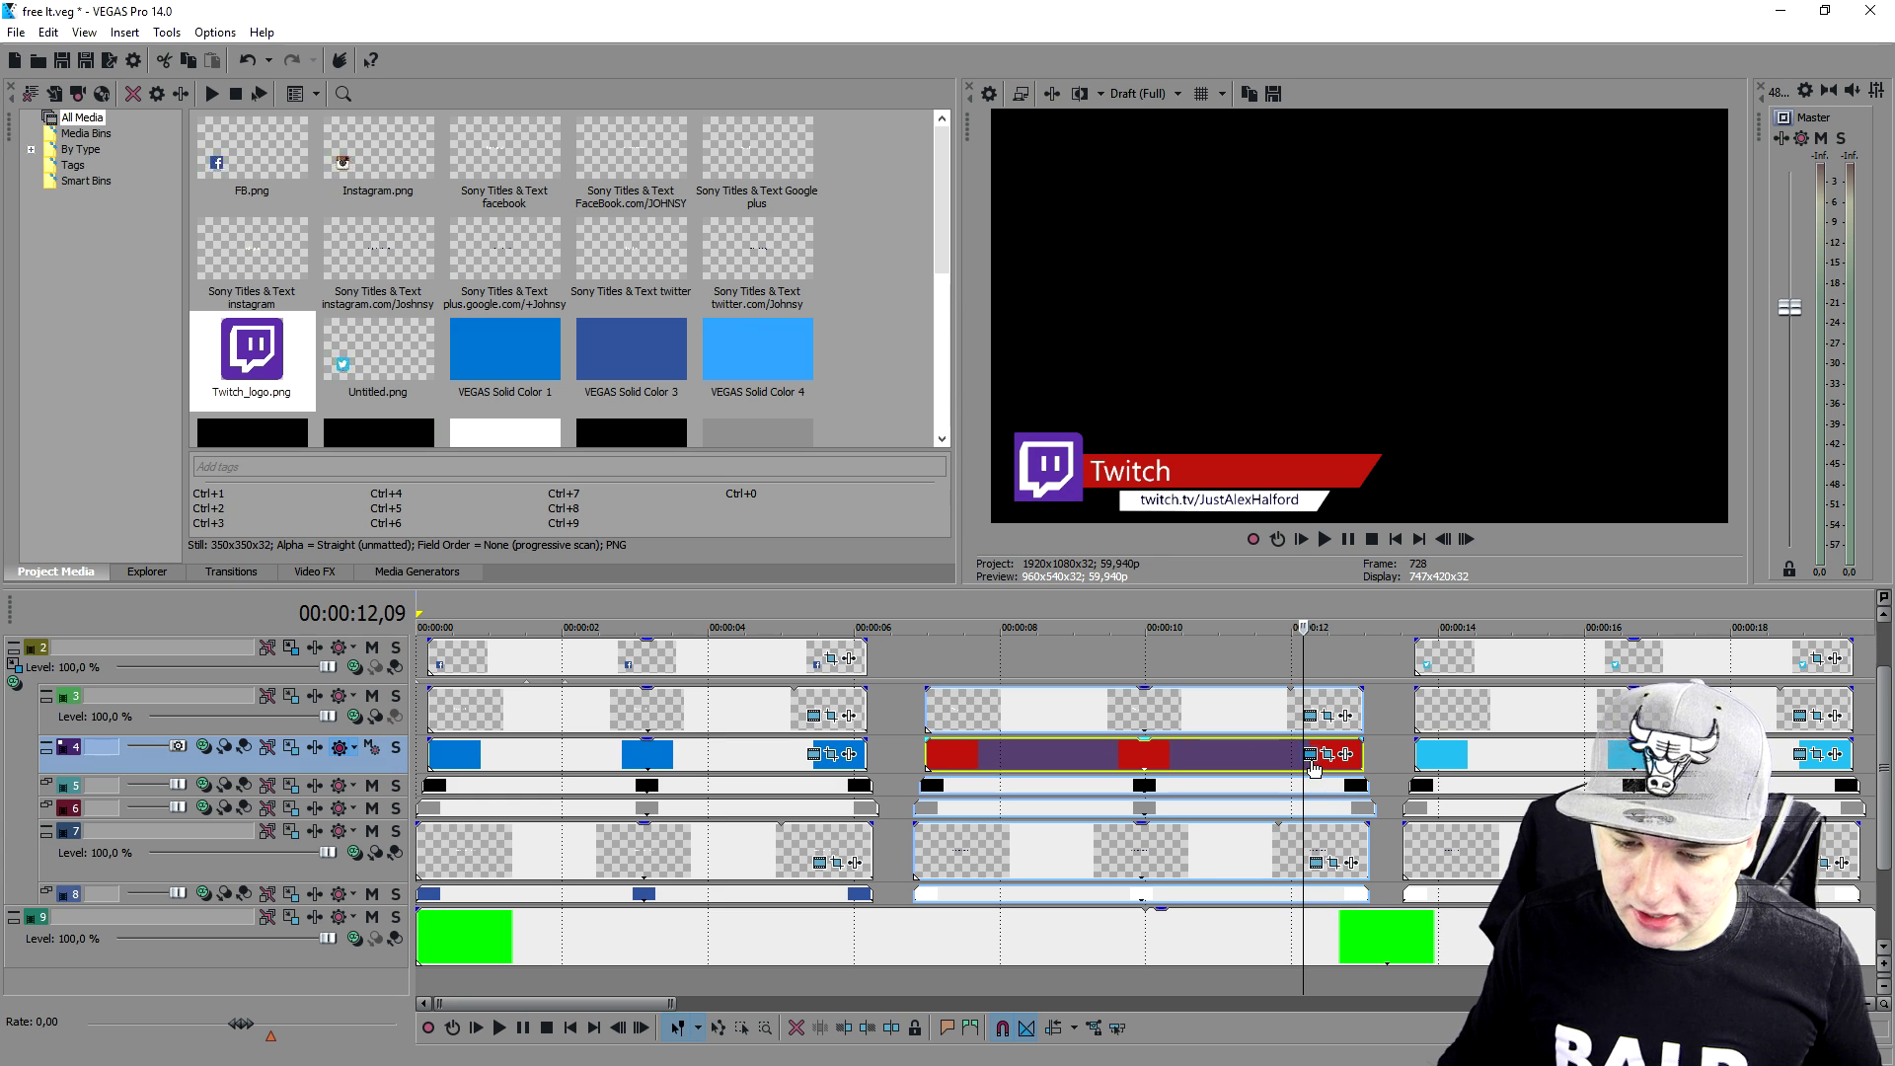
left_click(1310, 756)
left_click_drag(849, 675, 849, 614)
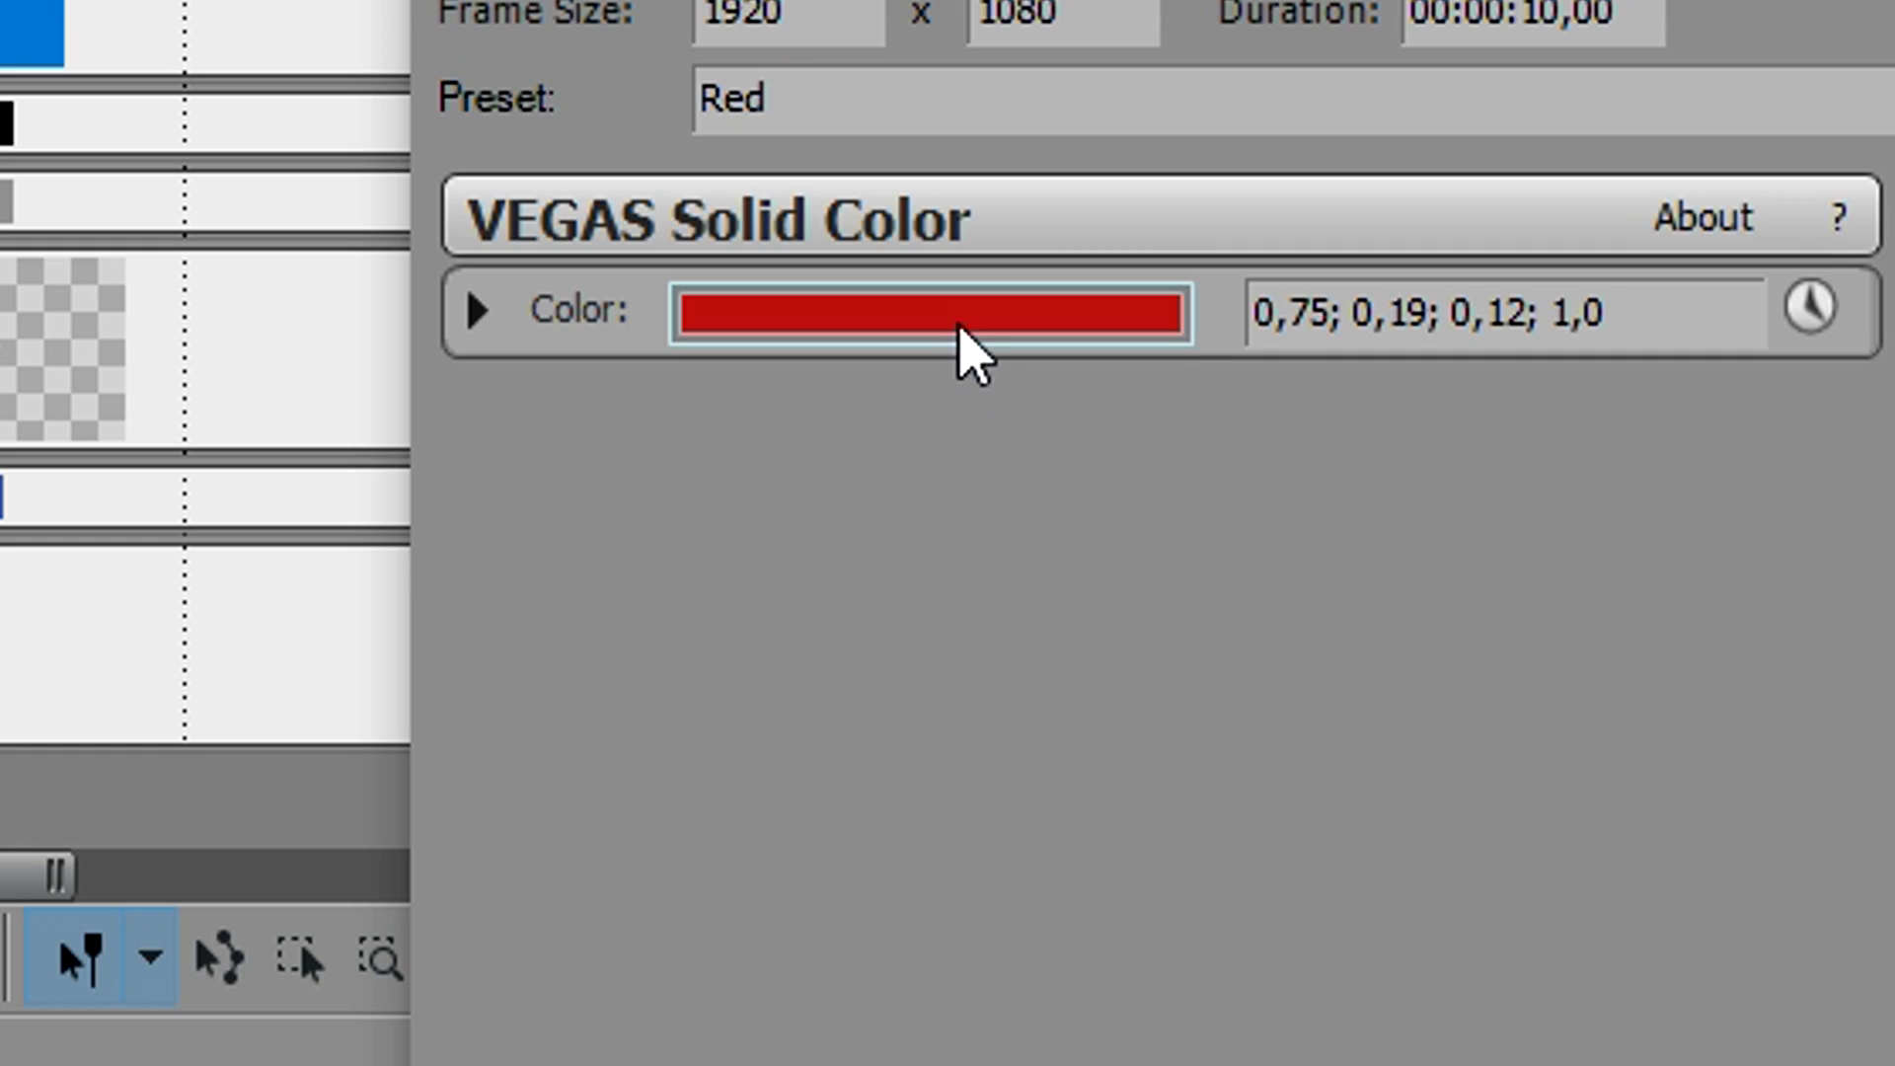
left_click(960, 324)
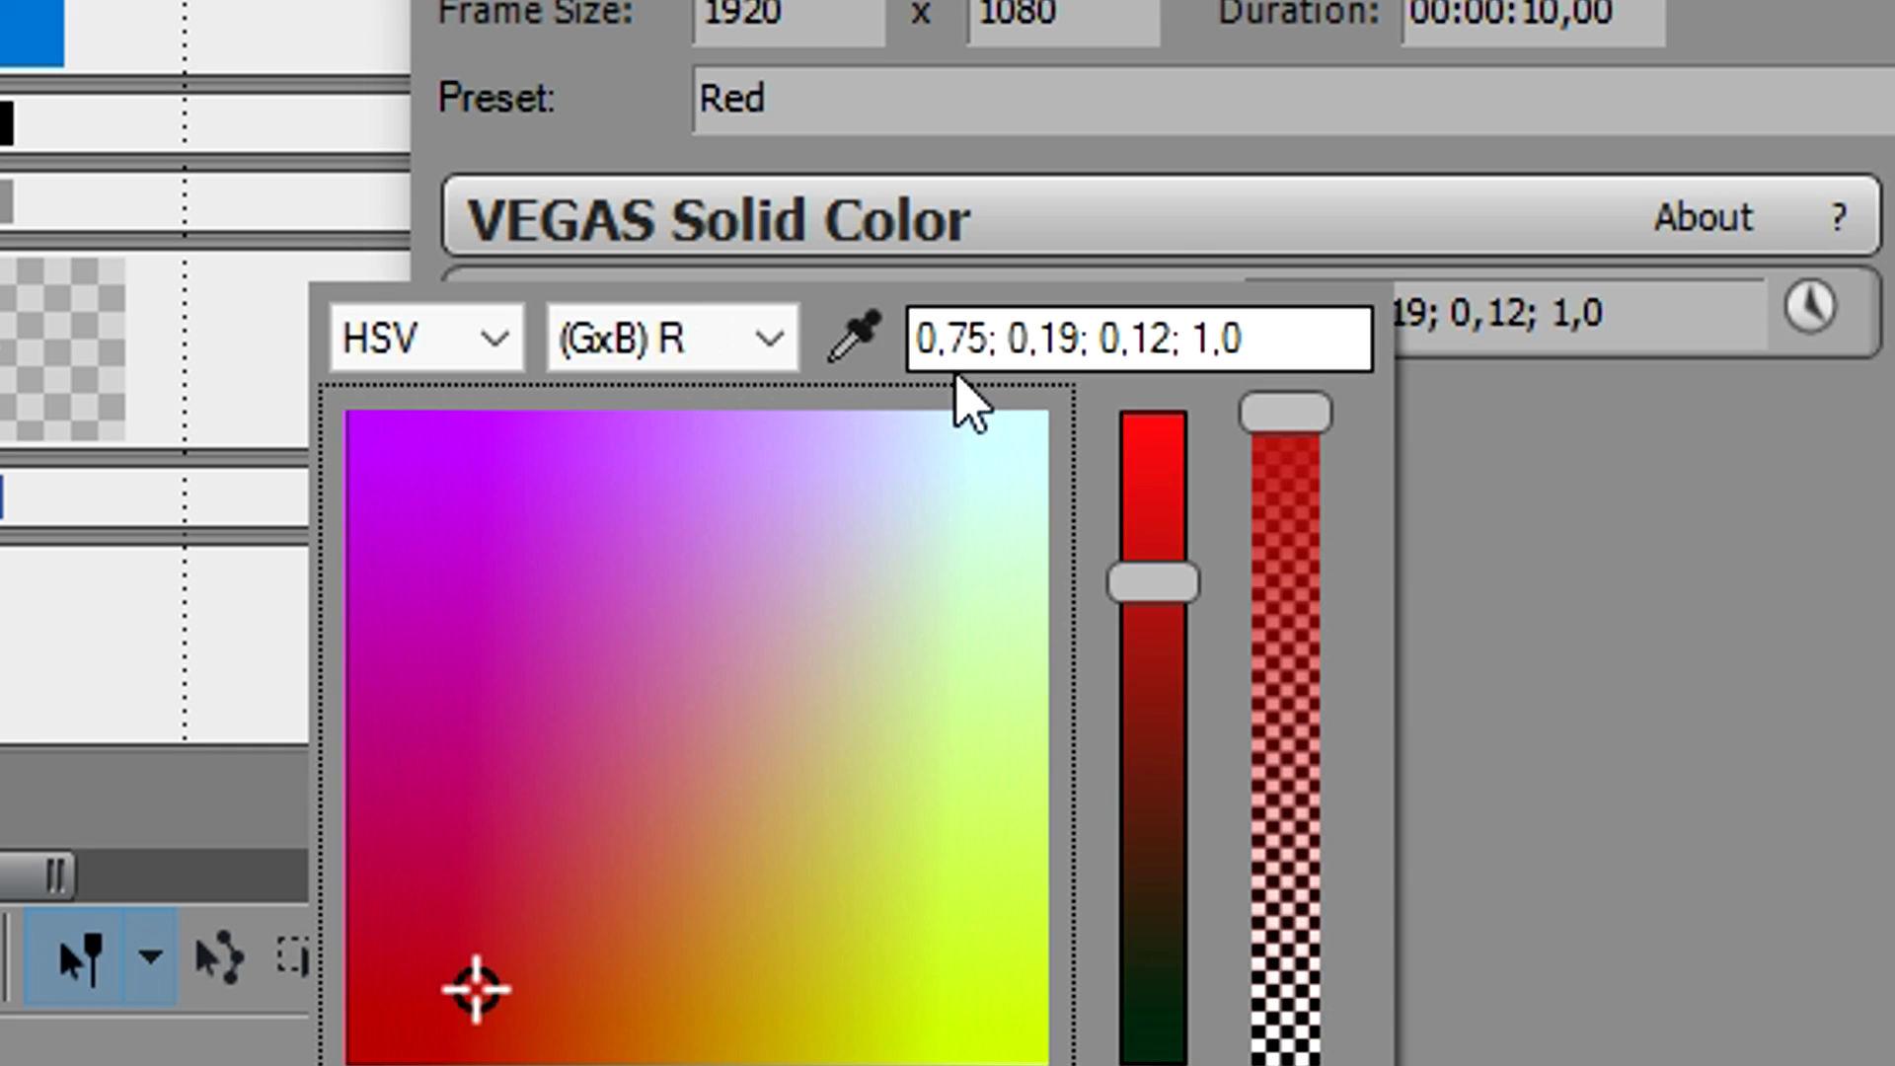
left_click_drag(487, 1001, 499, 803)
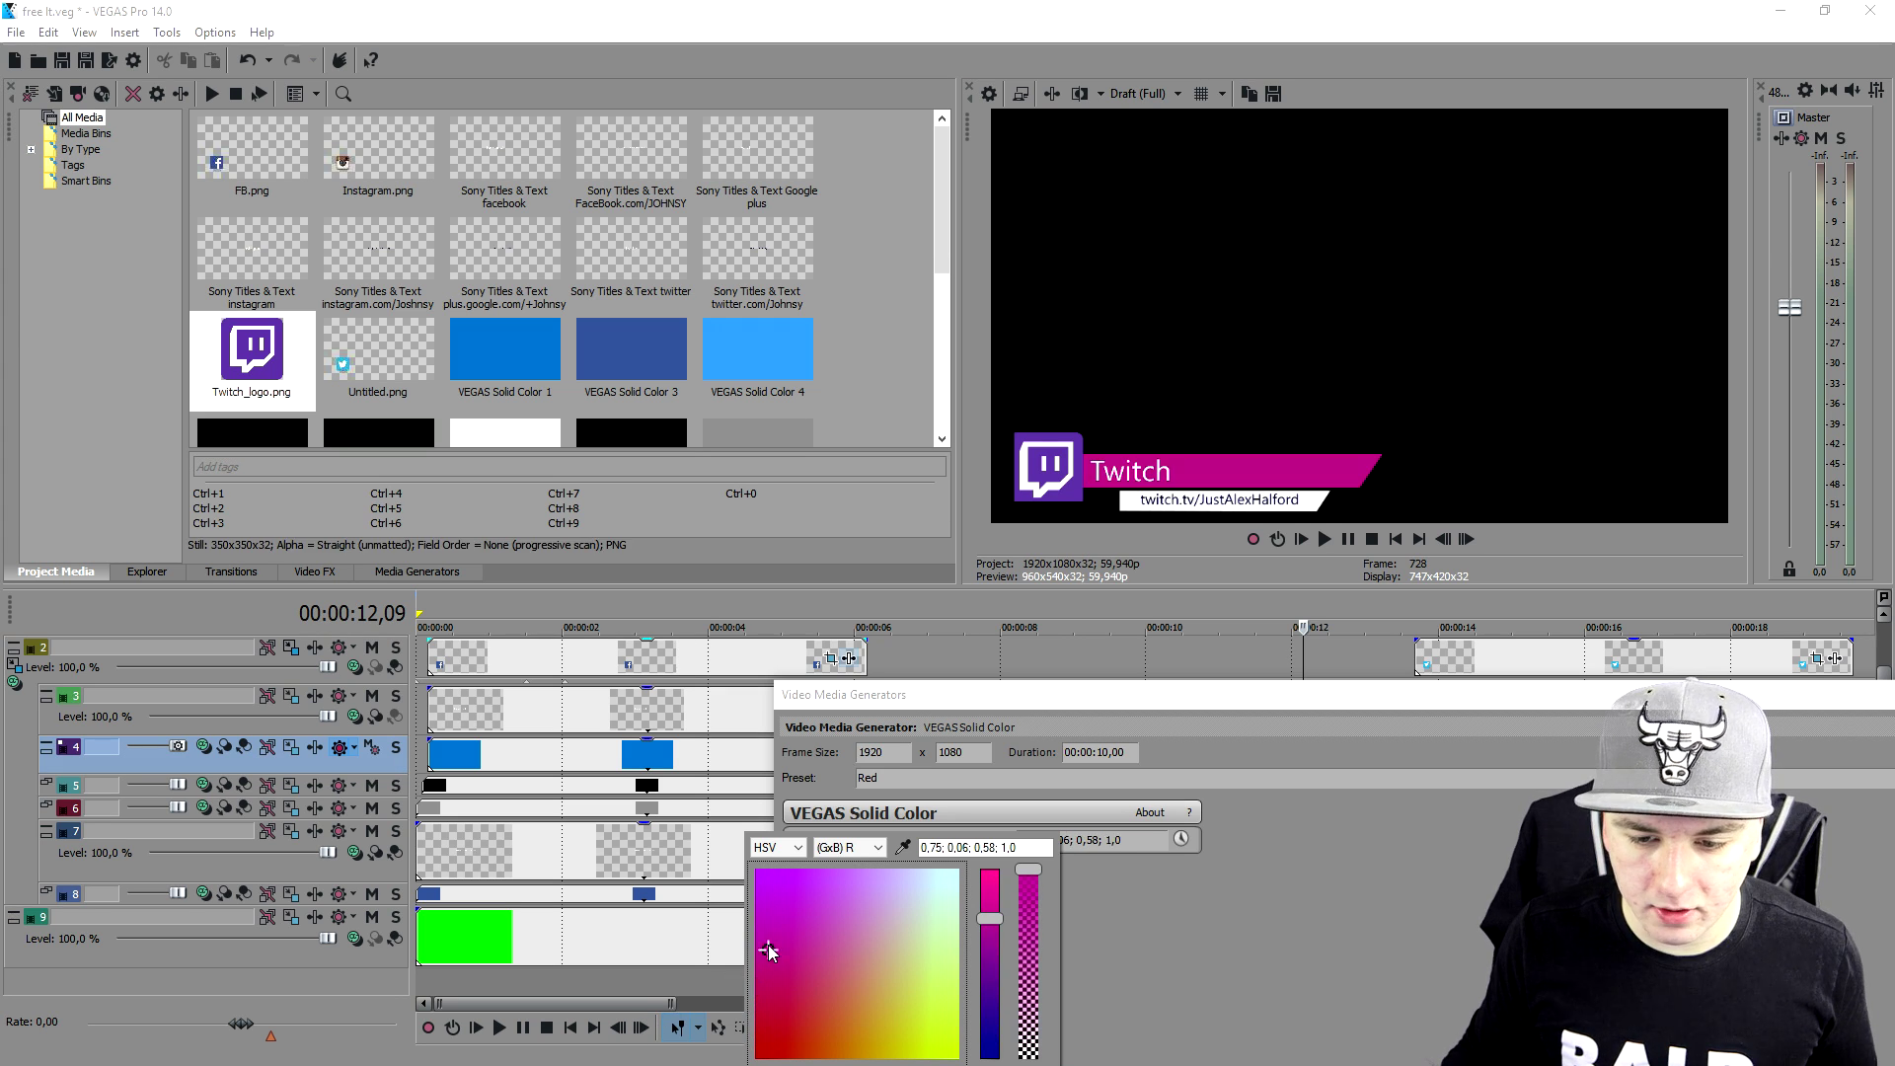
left_click_drag(771, 950, 785, 1017)
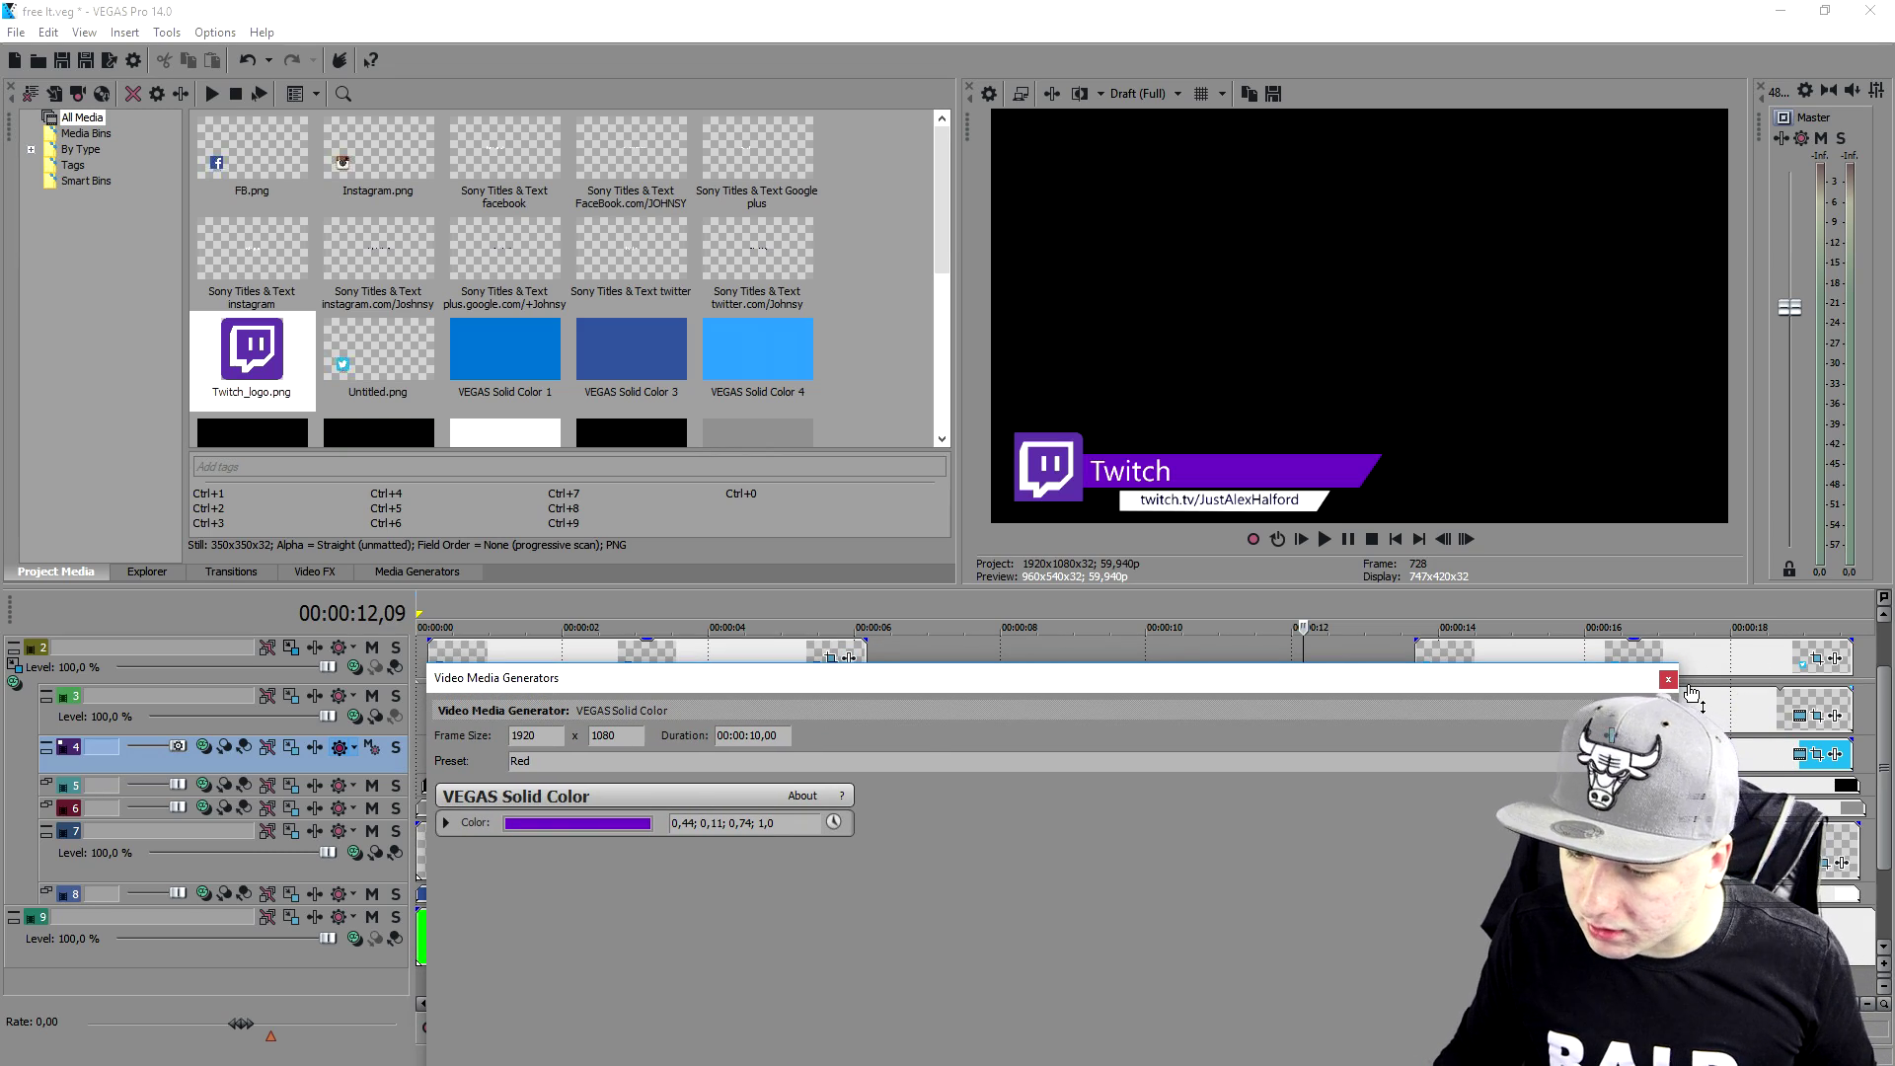
left_click(1668, 679)
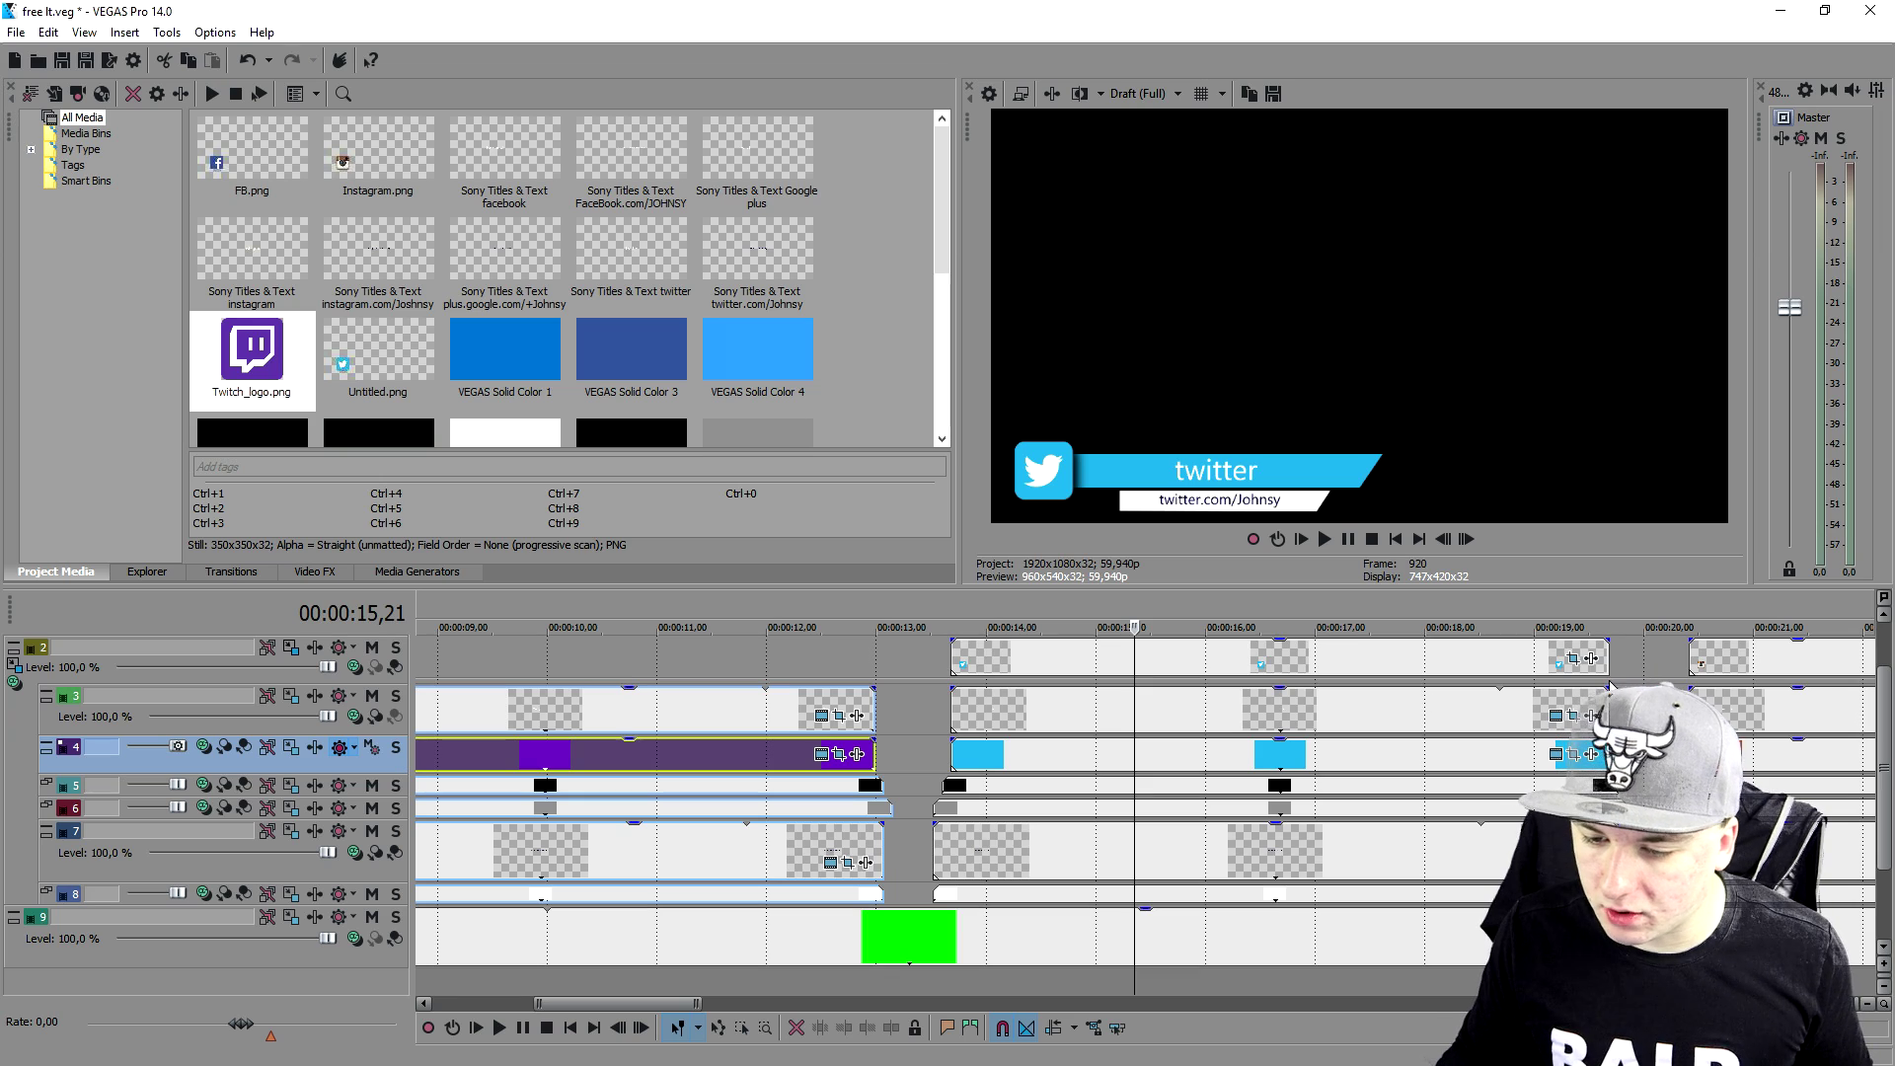
Retype the title as 'Twitter' and move it left in the preview
left_click(1572, 715)
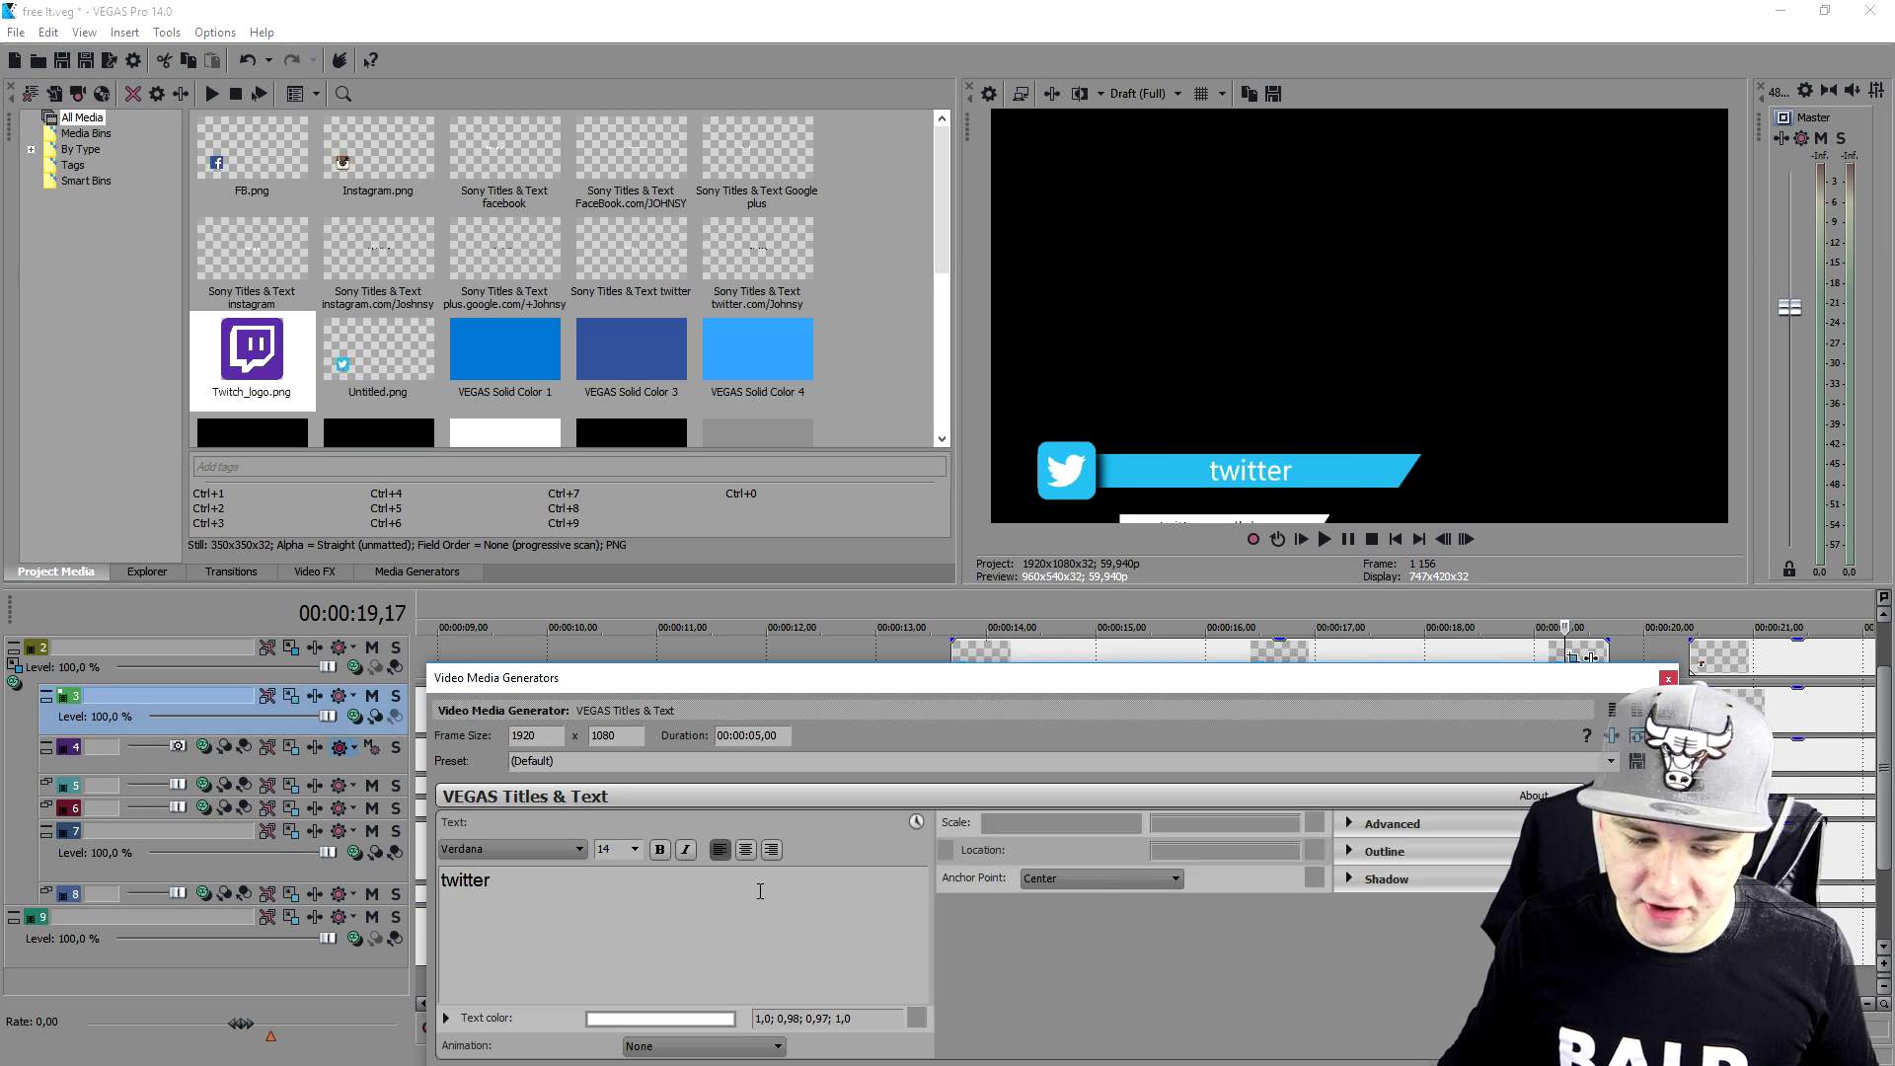
type("Twitter")
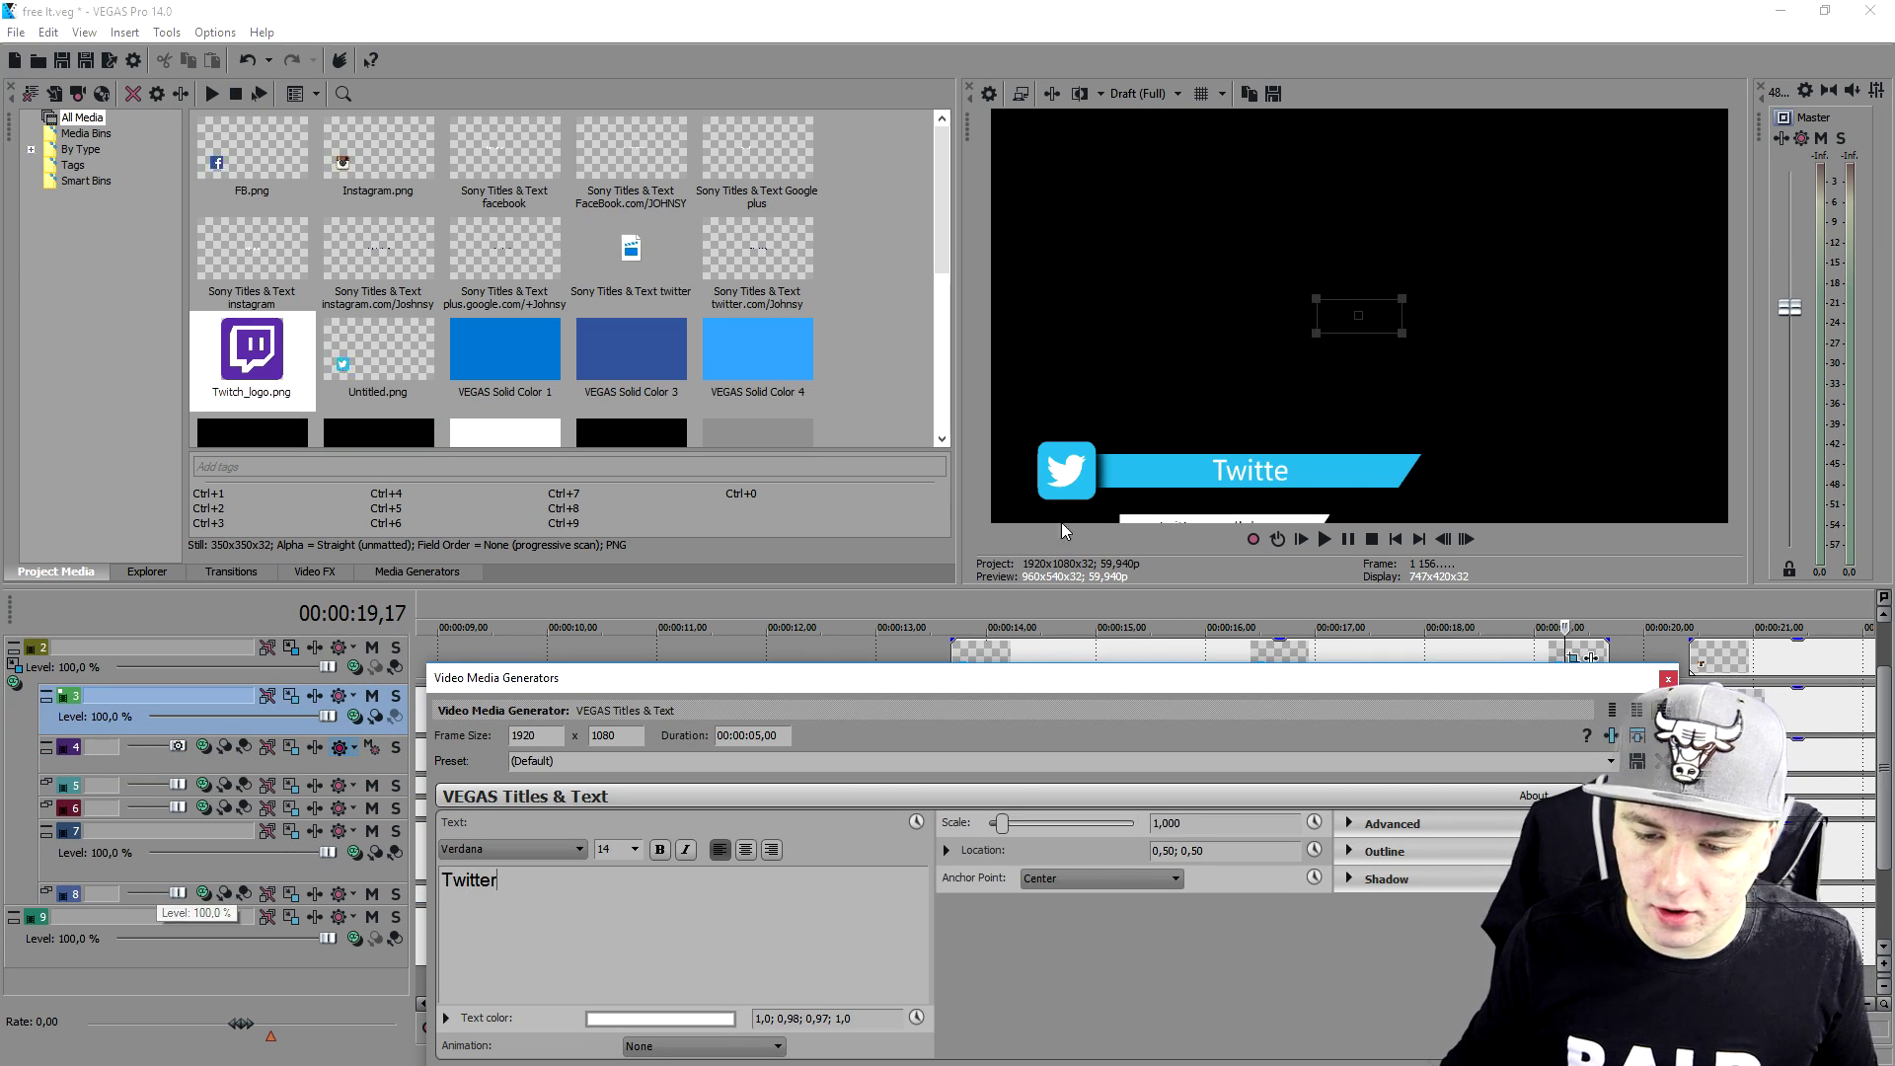
left_click_drag(1386, 297, 1261, 315)
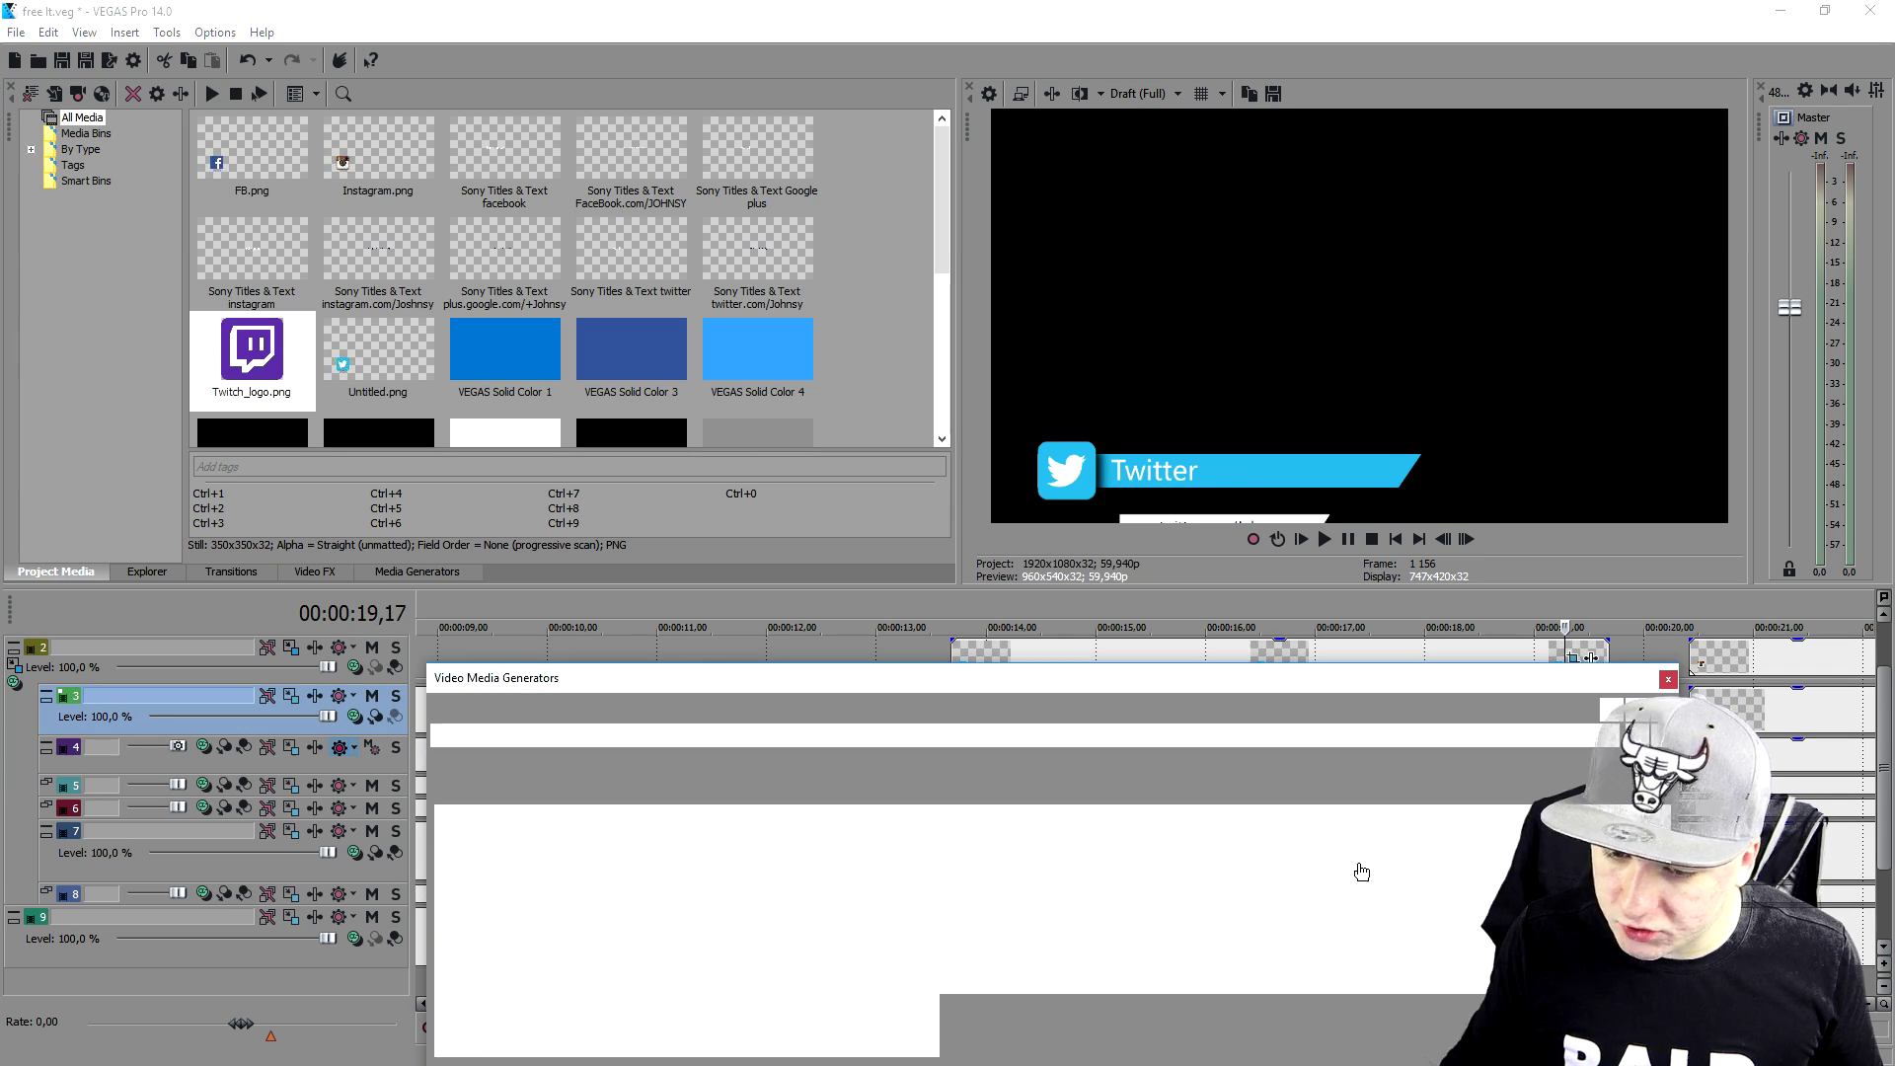
Put the creator's username into the twitter.com link, then move to the Instagram bar
double_click(650, 917)
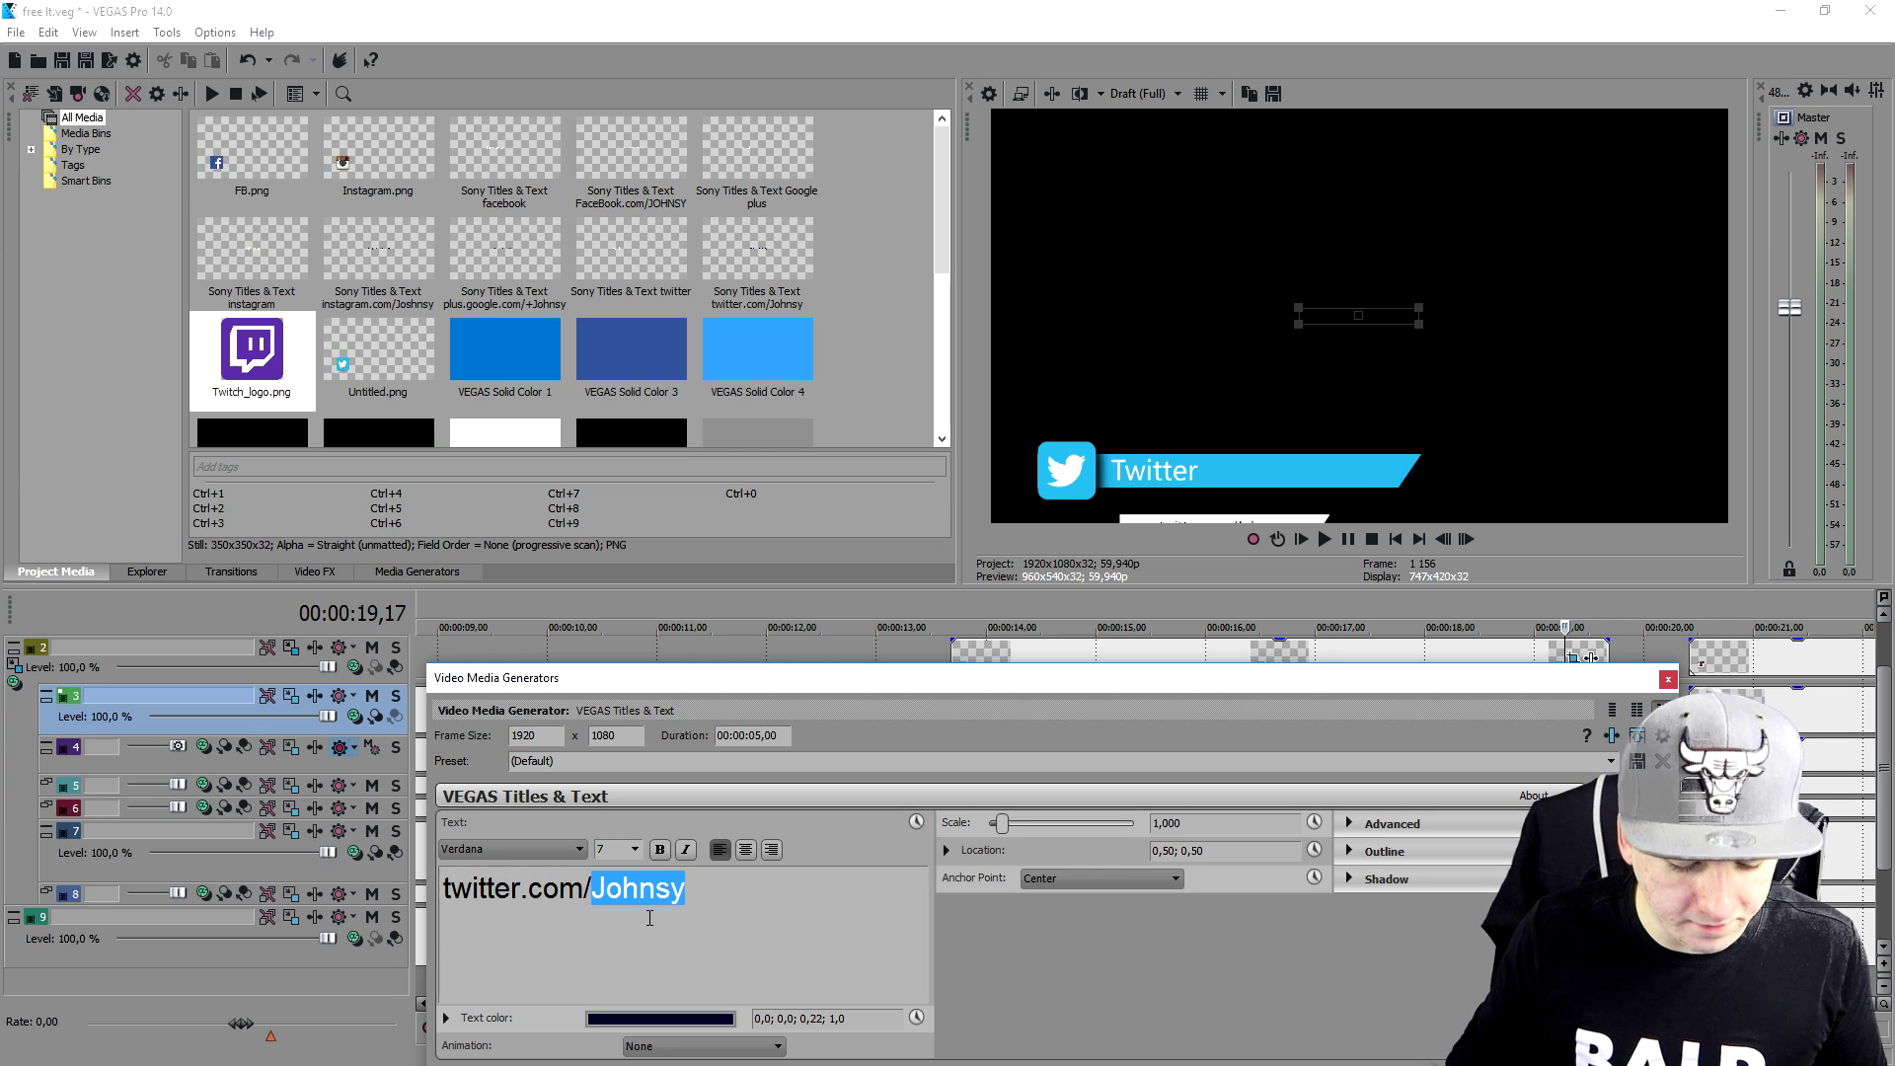
type("AlexHalford")
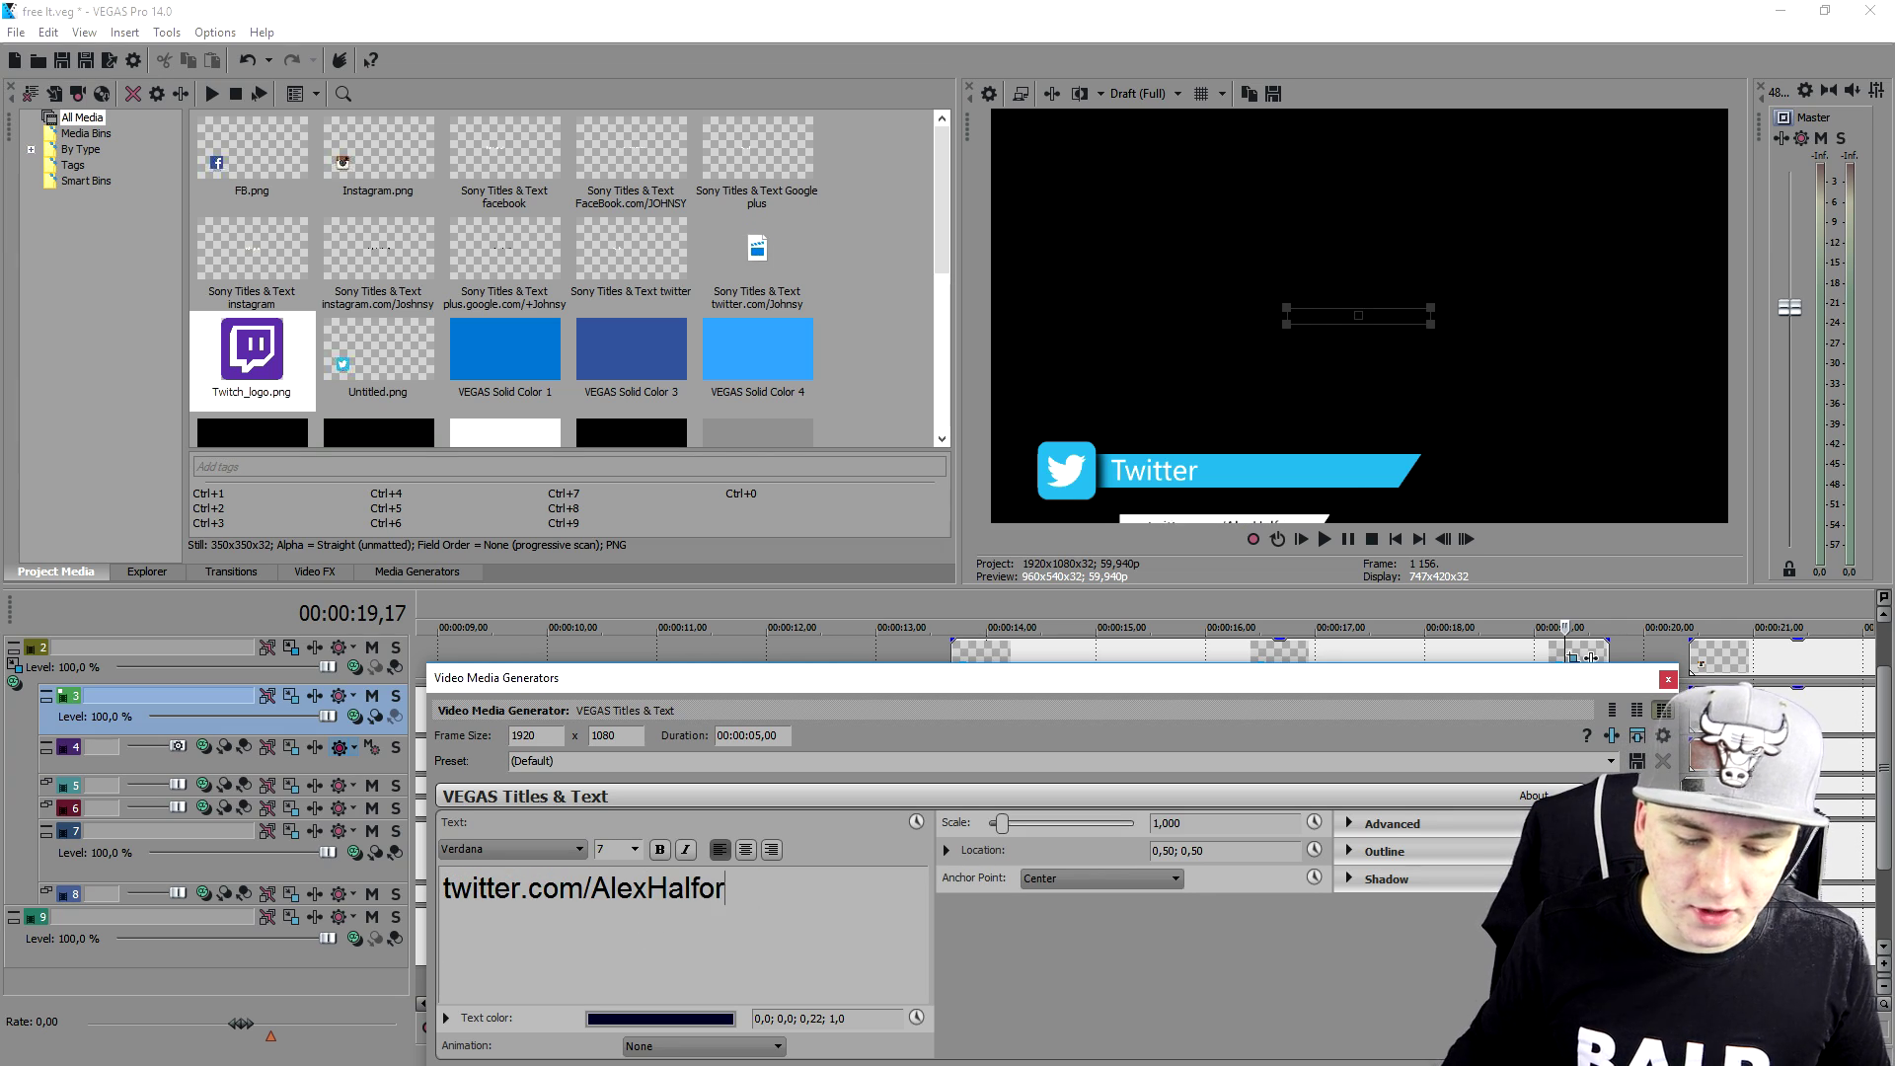
left_click(1667, 679)
left_click(1273, 653)
scroll(1420, 667, "up", 2)
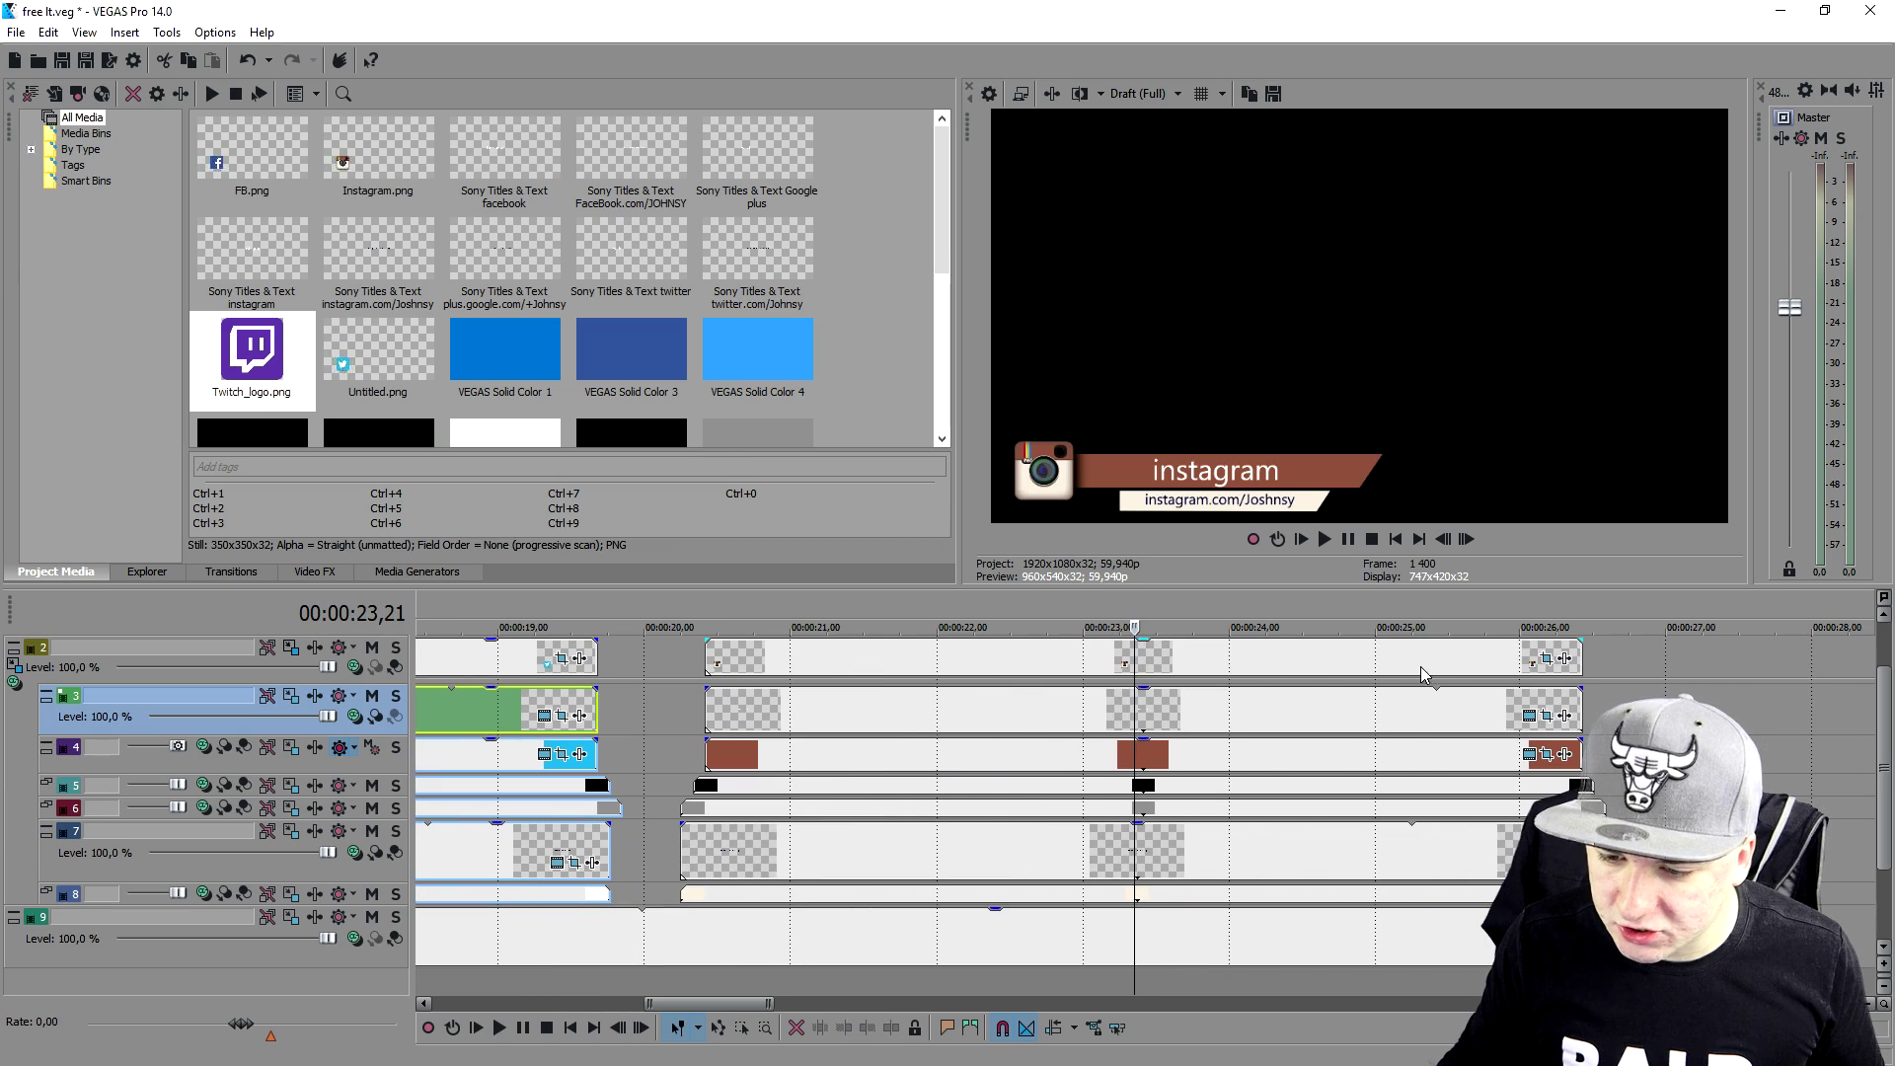
Retype the Instagram bar's title as 'Instagram' and shift it to the left
left_click(1530, 717)
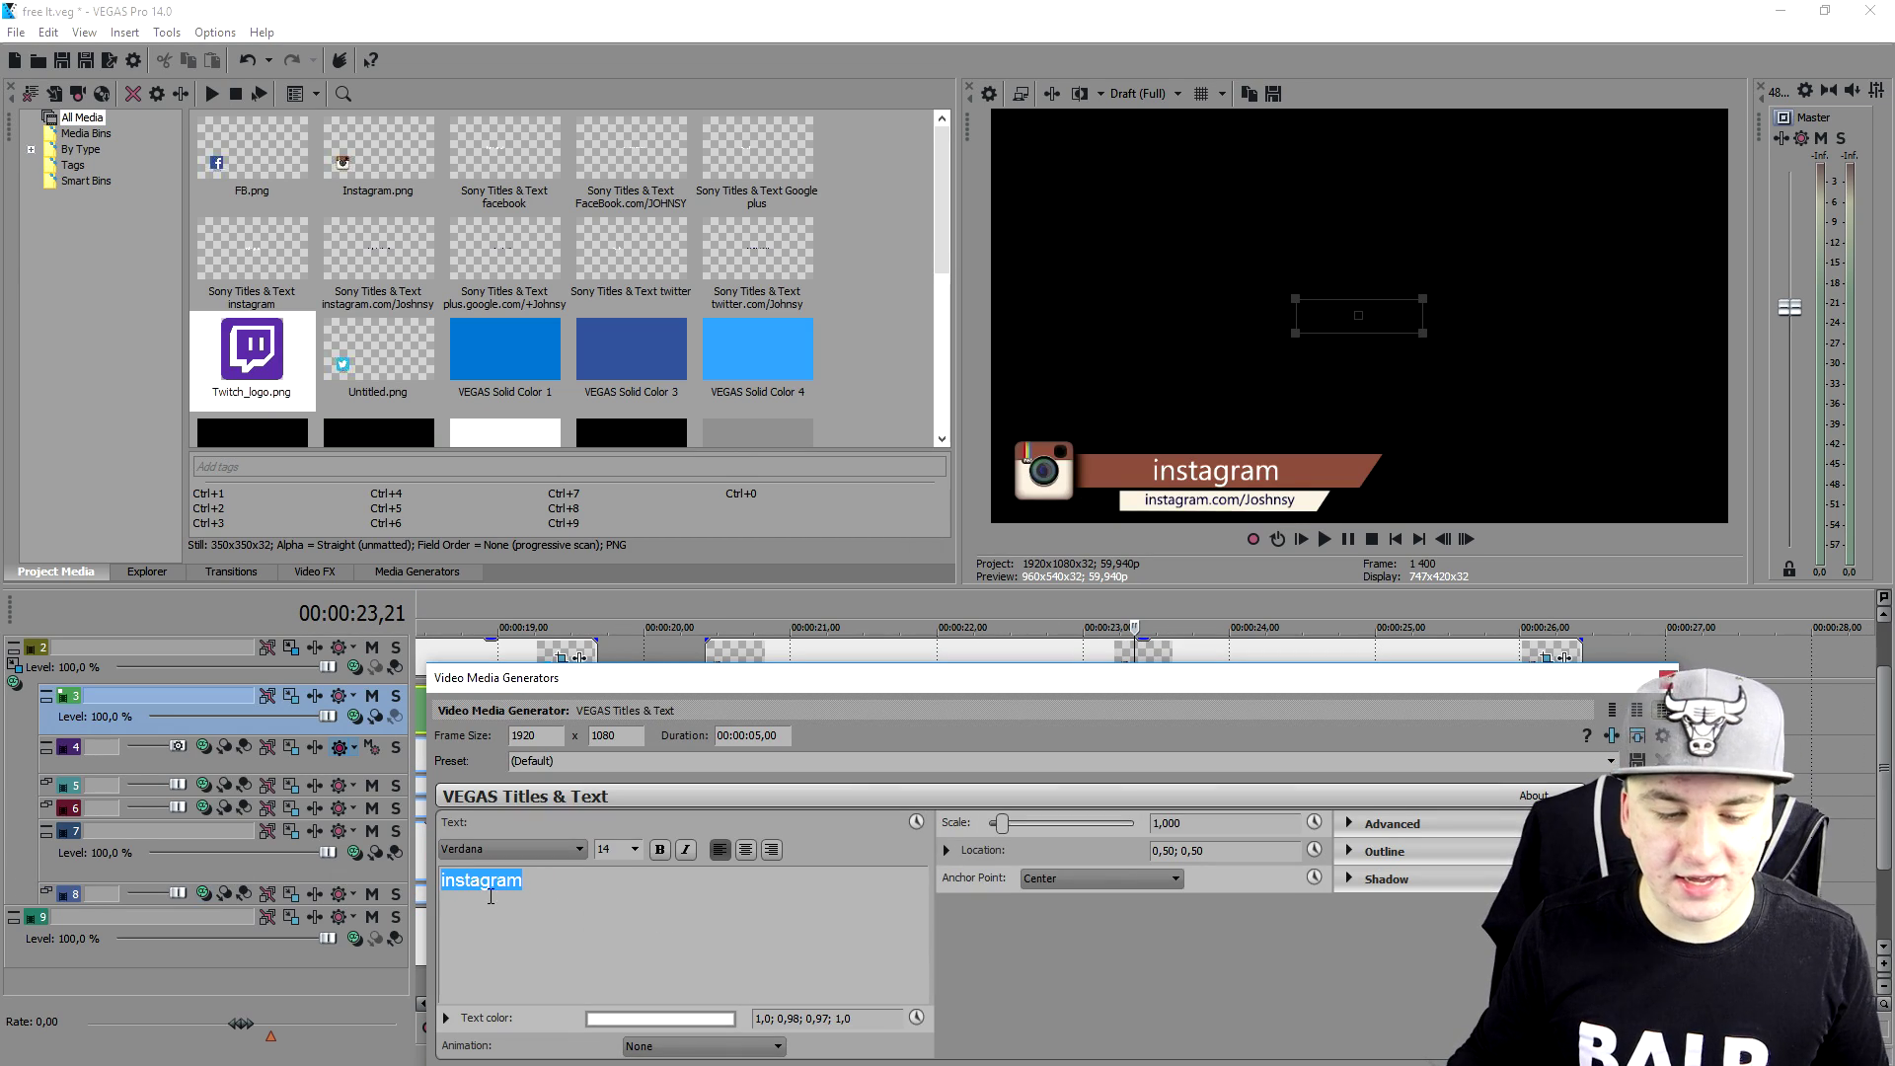
type("Instagram")
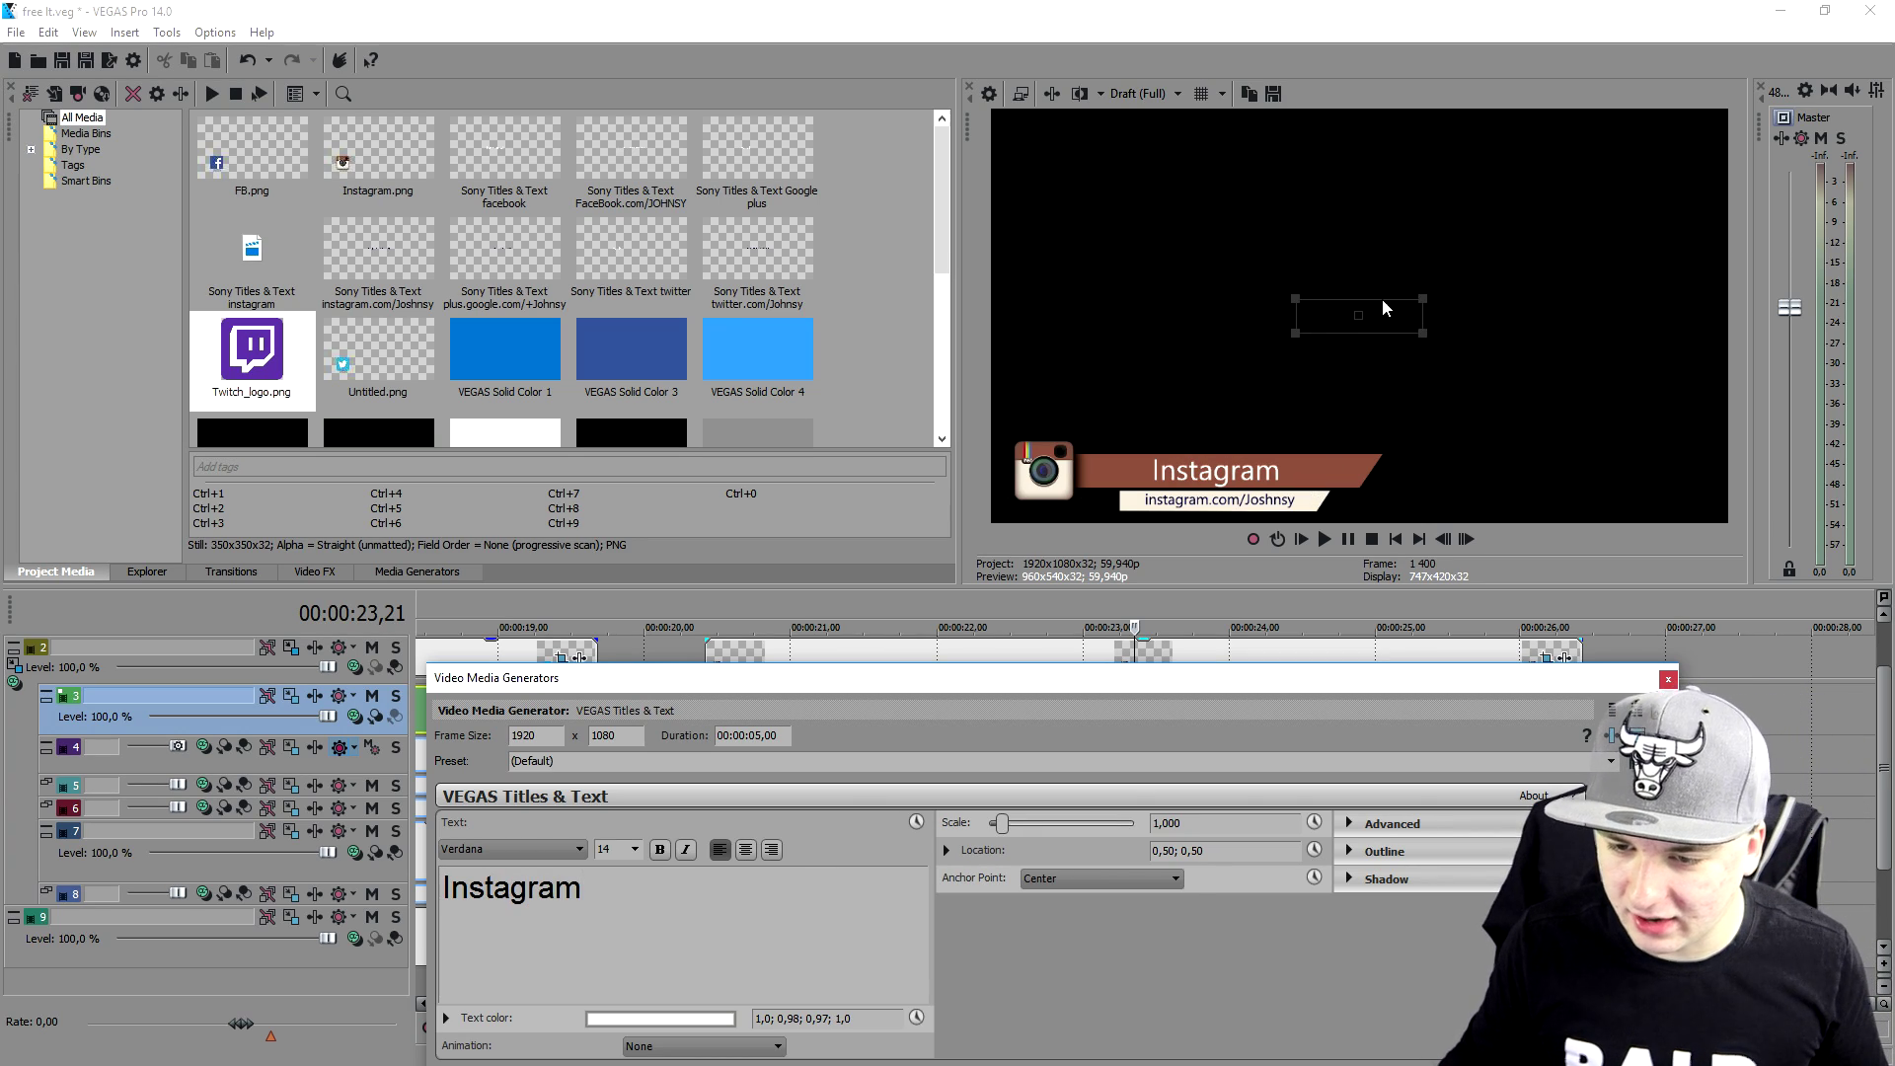
left_click_drag(1384, 309, 1294, 312)
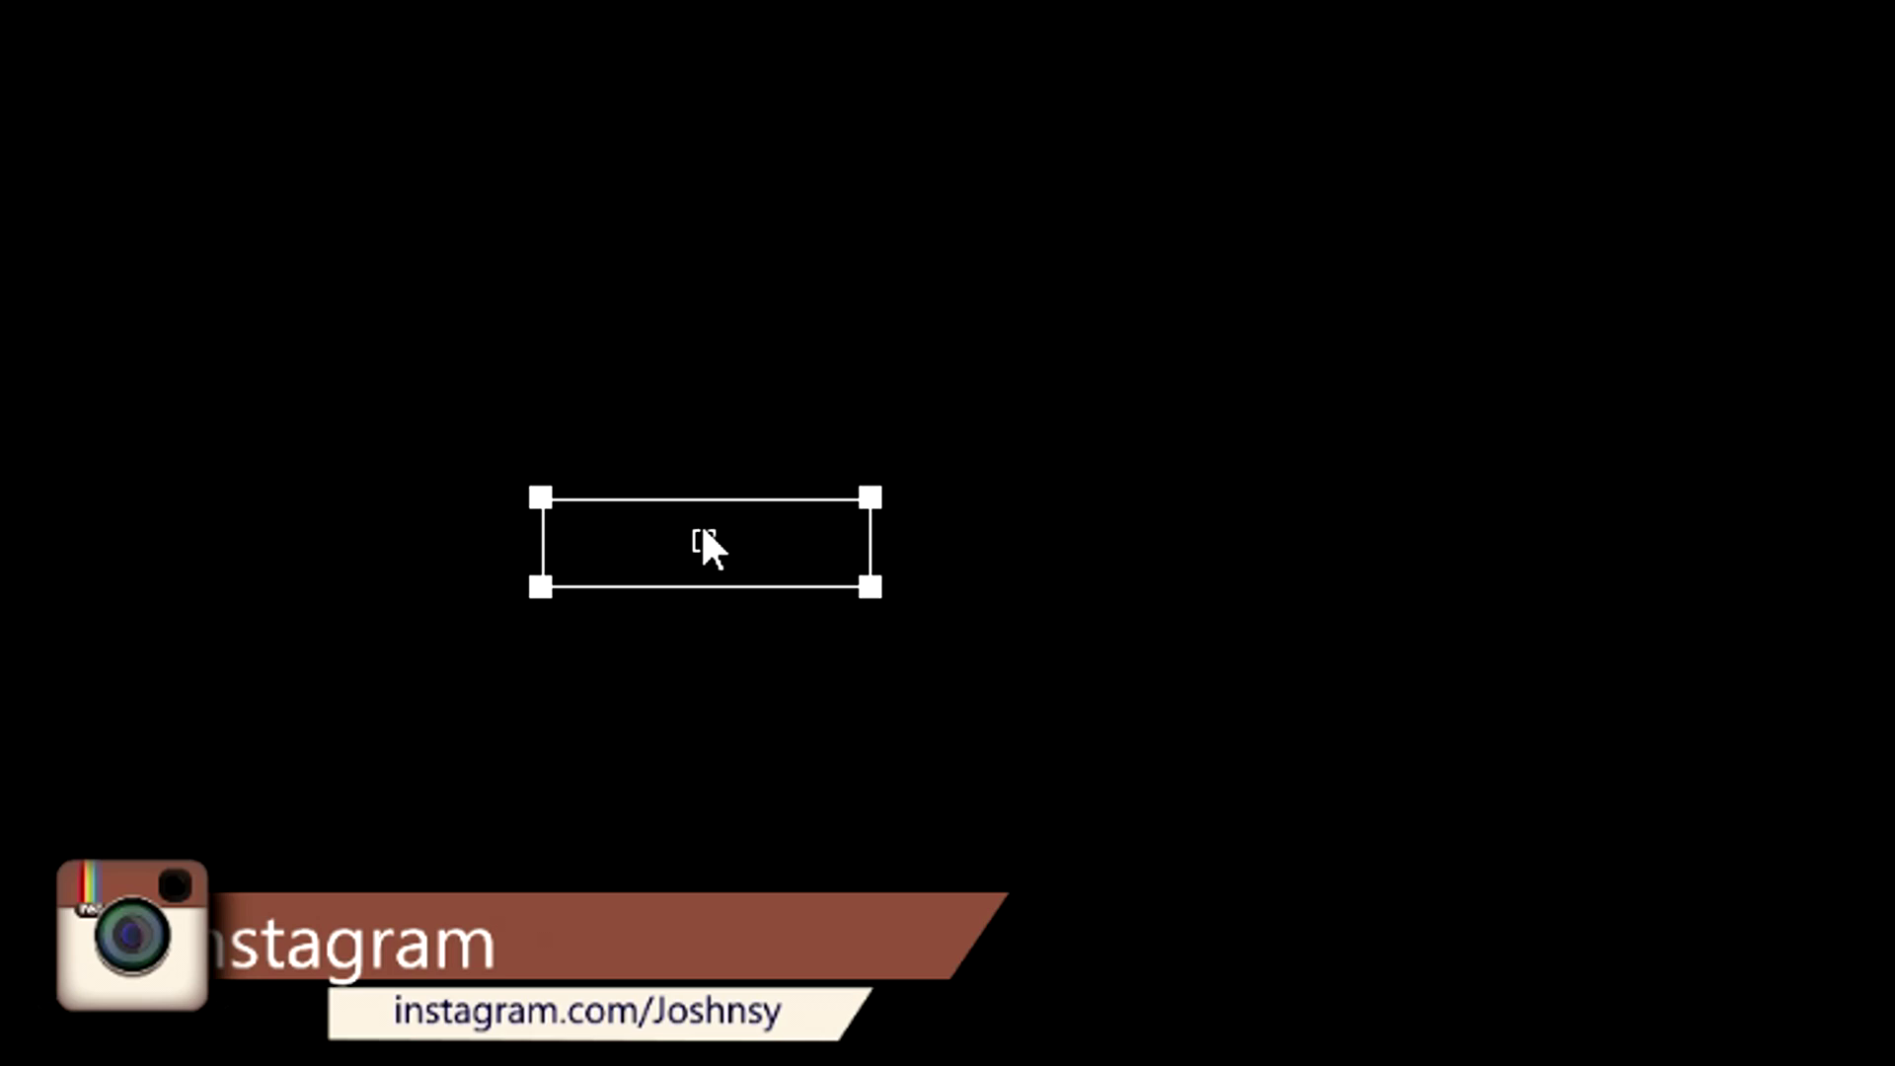
left_click_drag(790, 538, 779, 533)
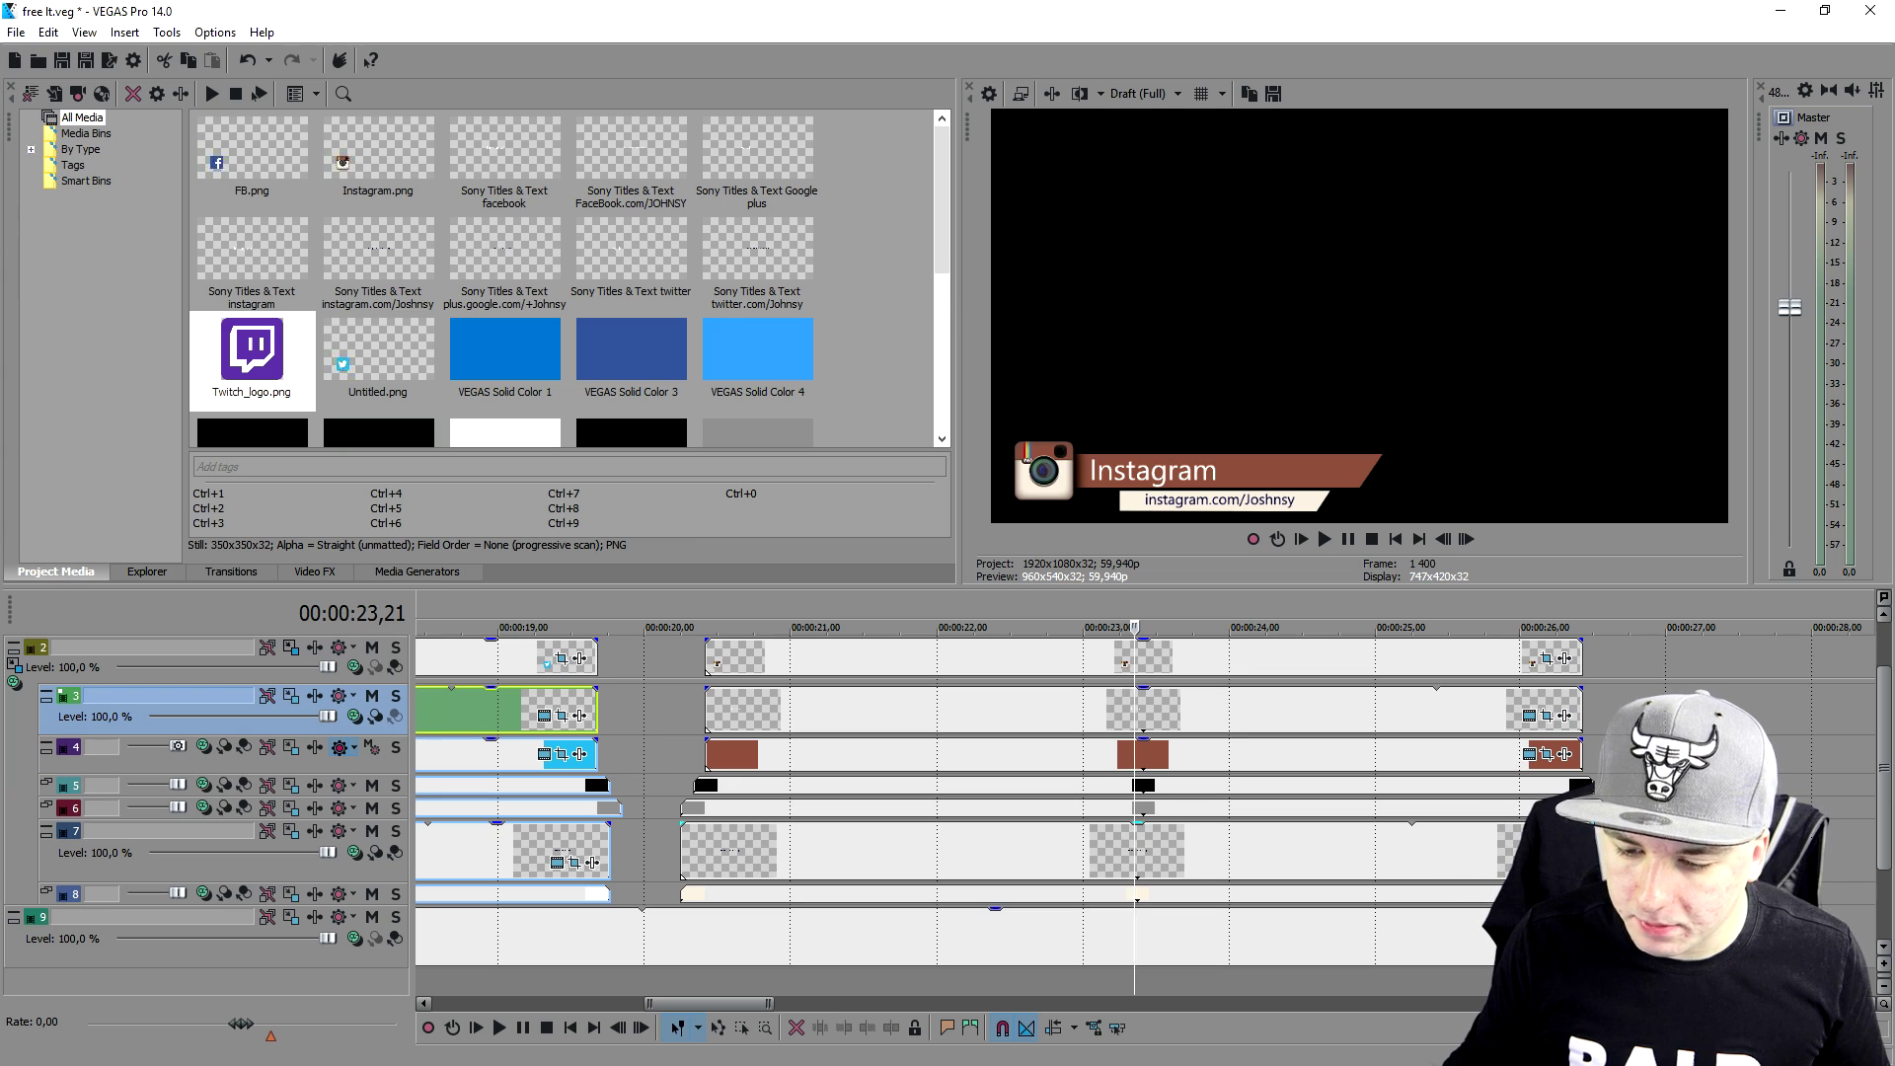
Replace the username in the instagram.com link with the creator's own, then return to the project start
double_click(726, 913)
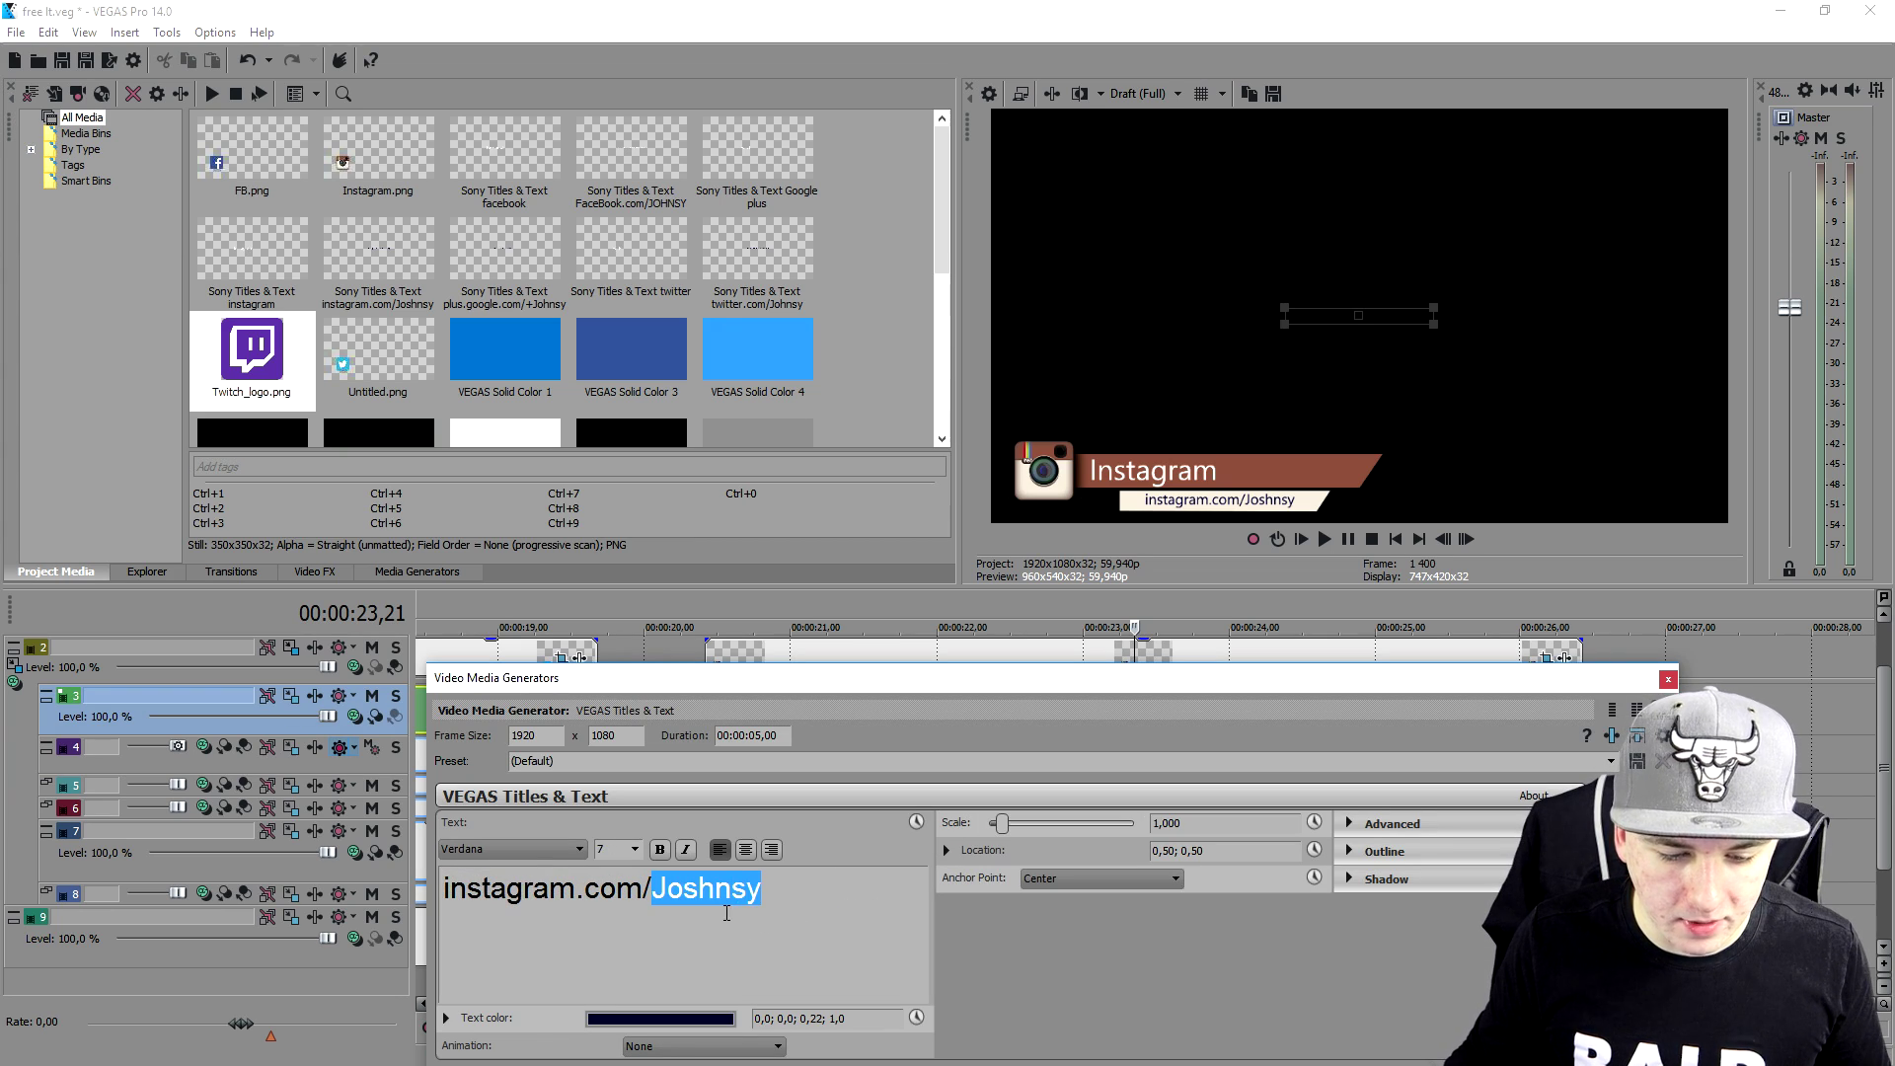
type("AlexHalford")
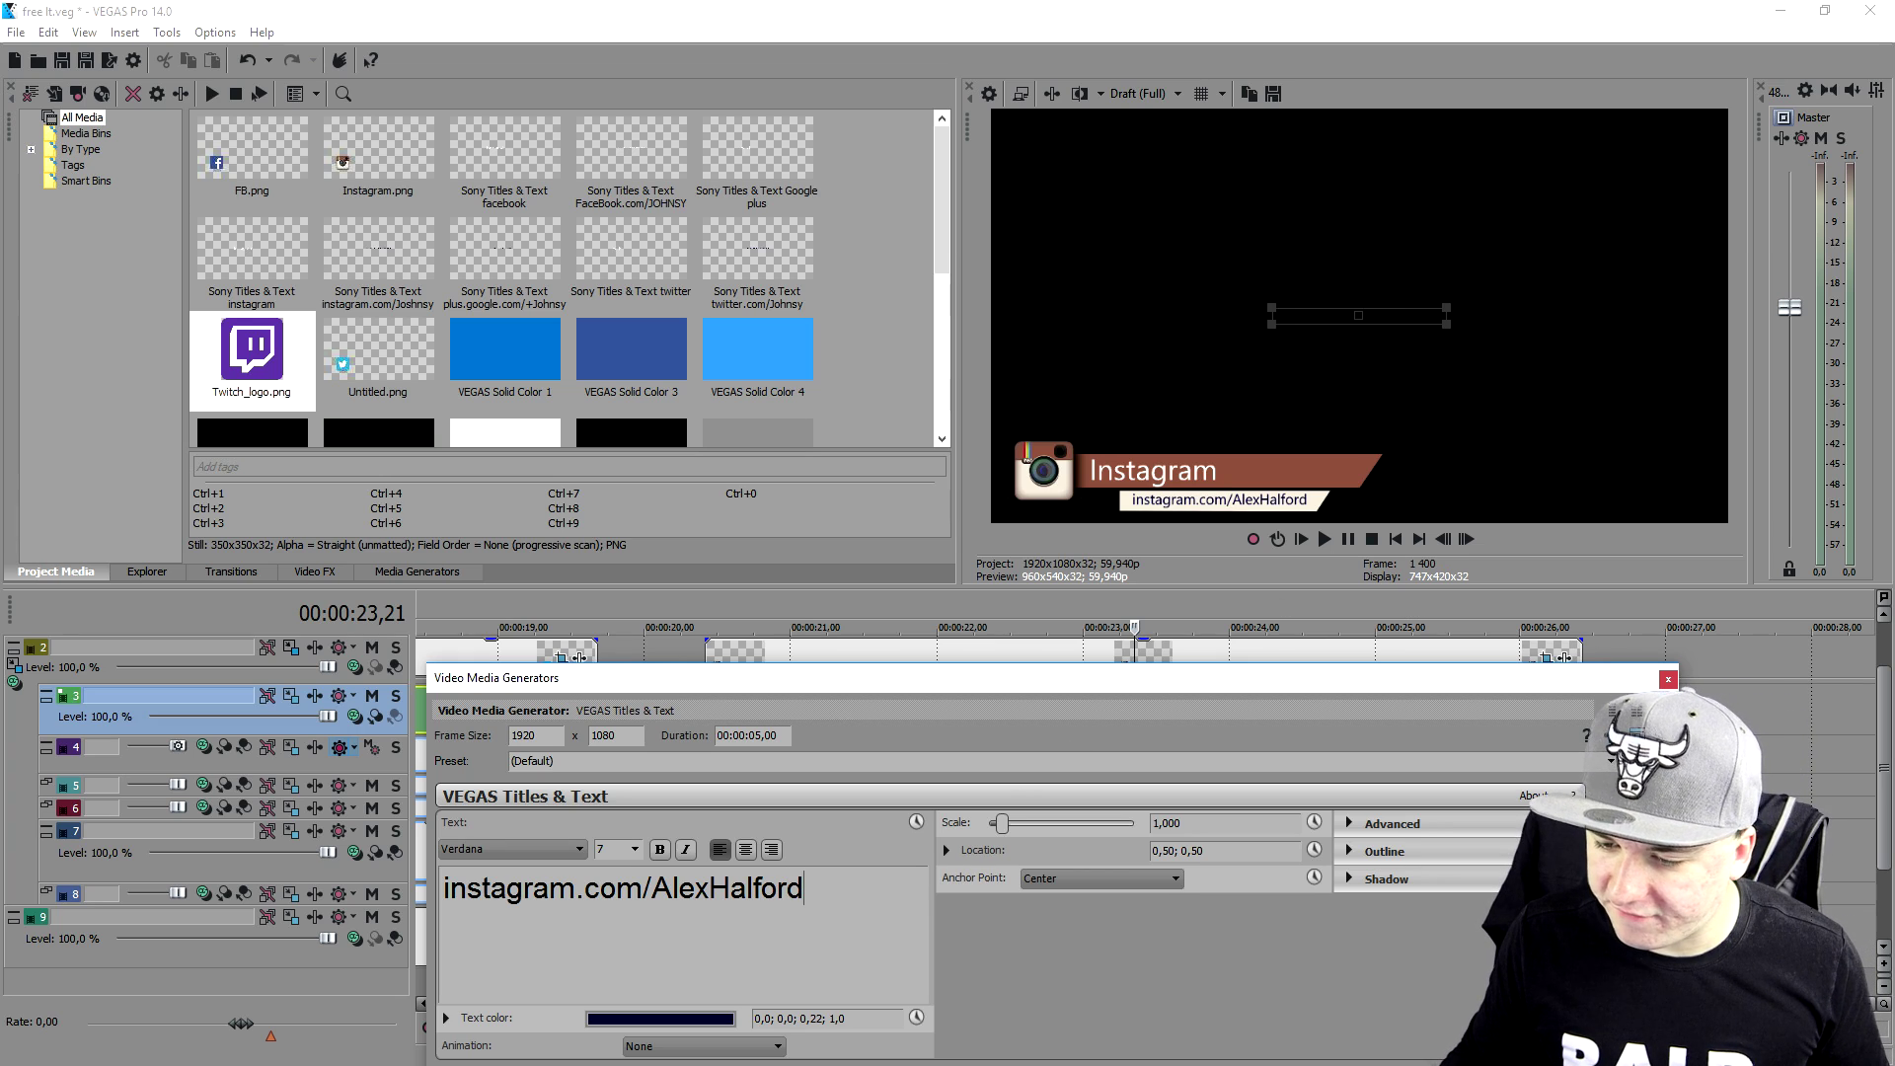
left_click(1668, 679)
scroll(1340, 691, "down", 4)
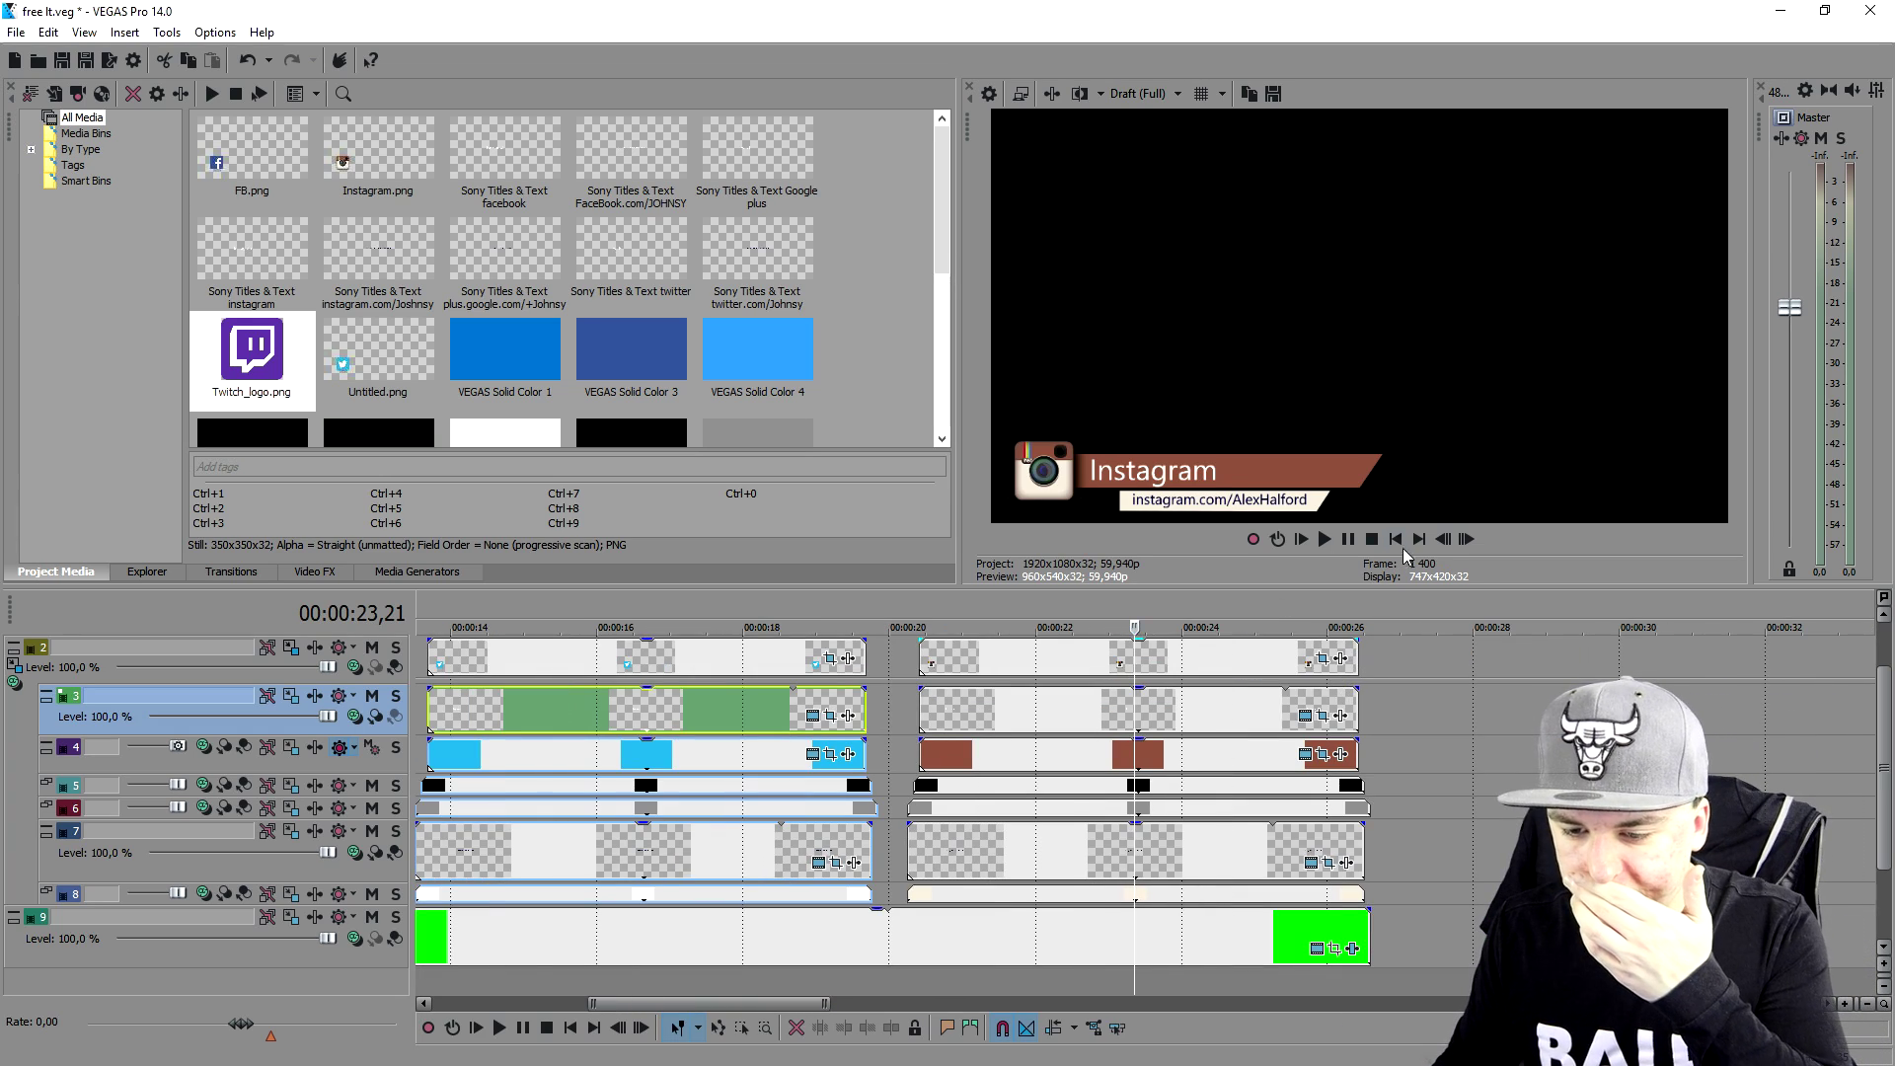
left_click(1398, 541)
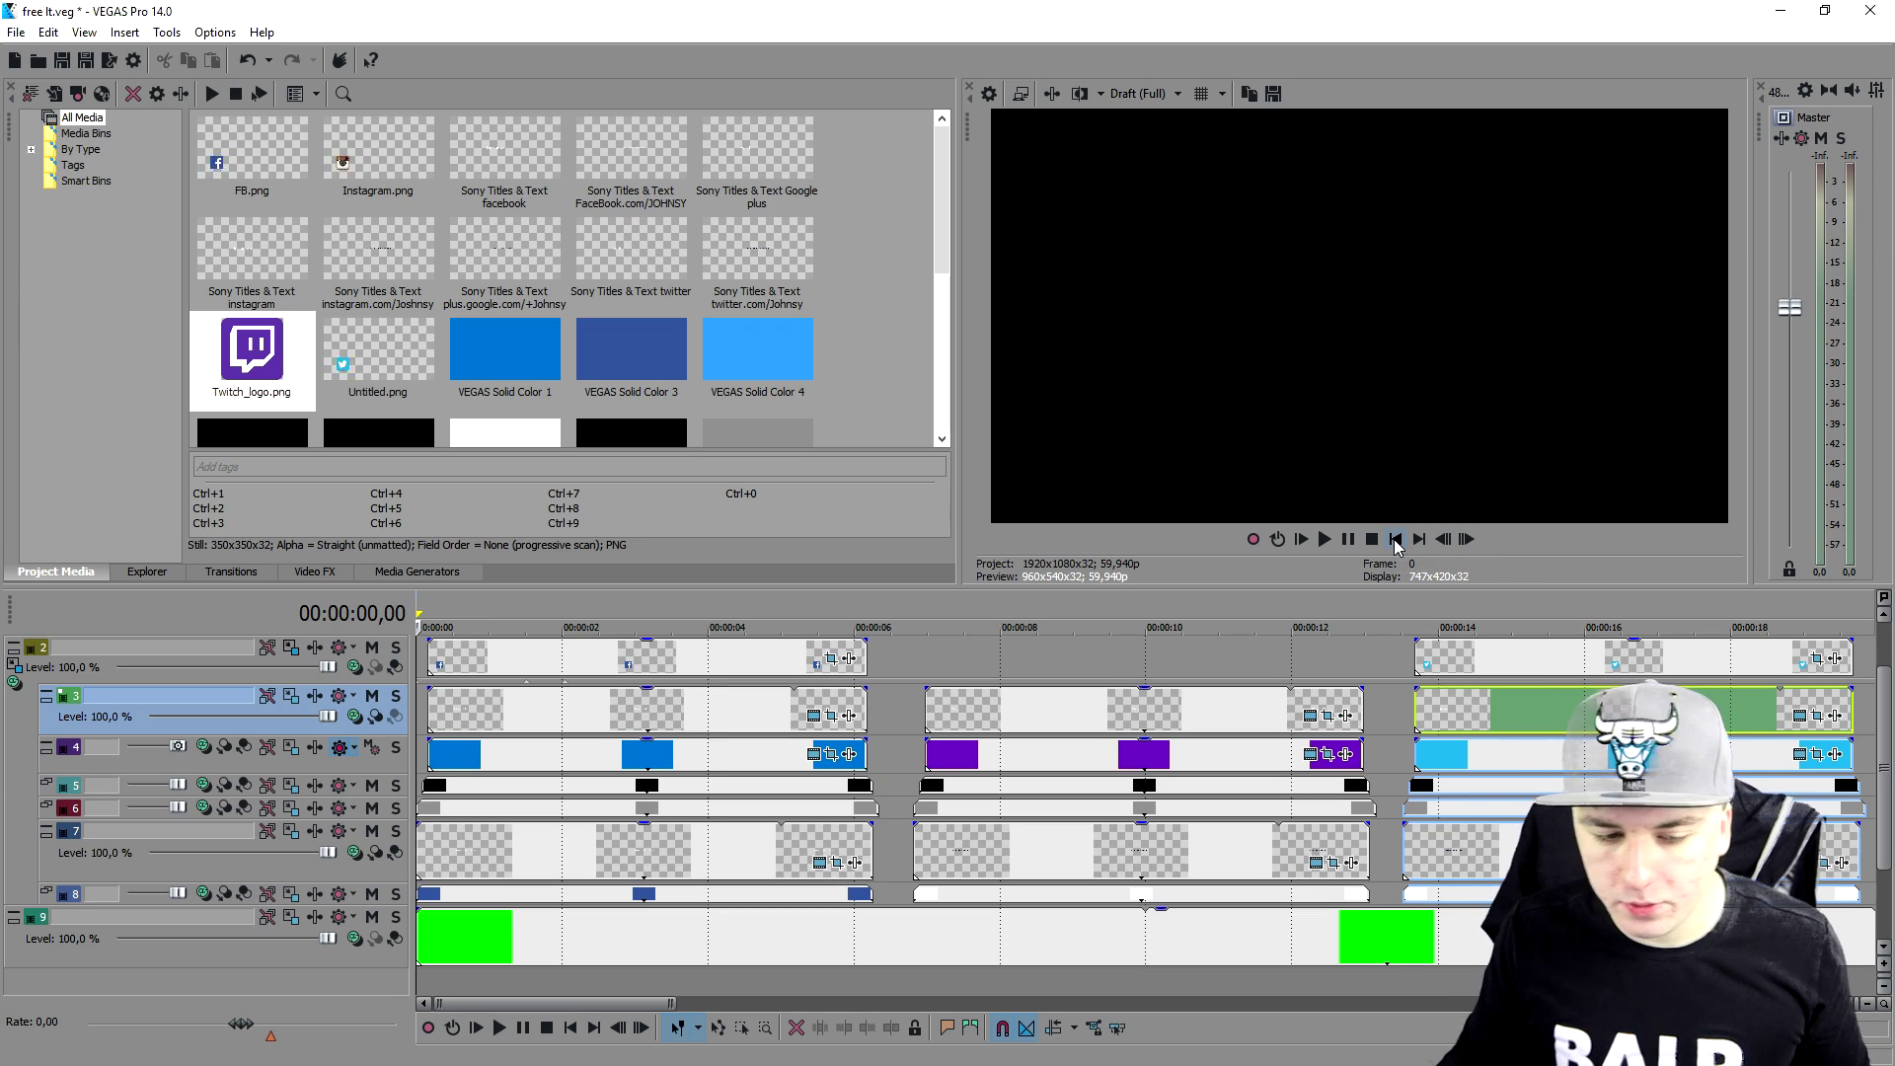
scroll(776, 619, "down", 5)
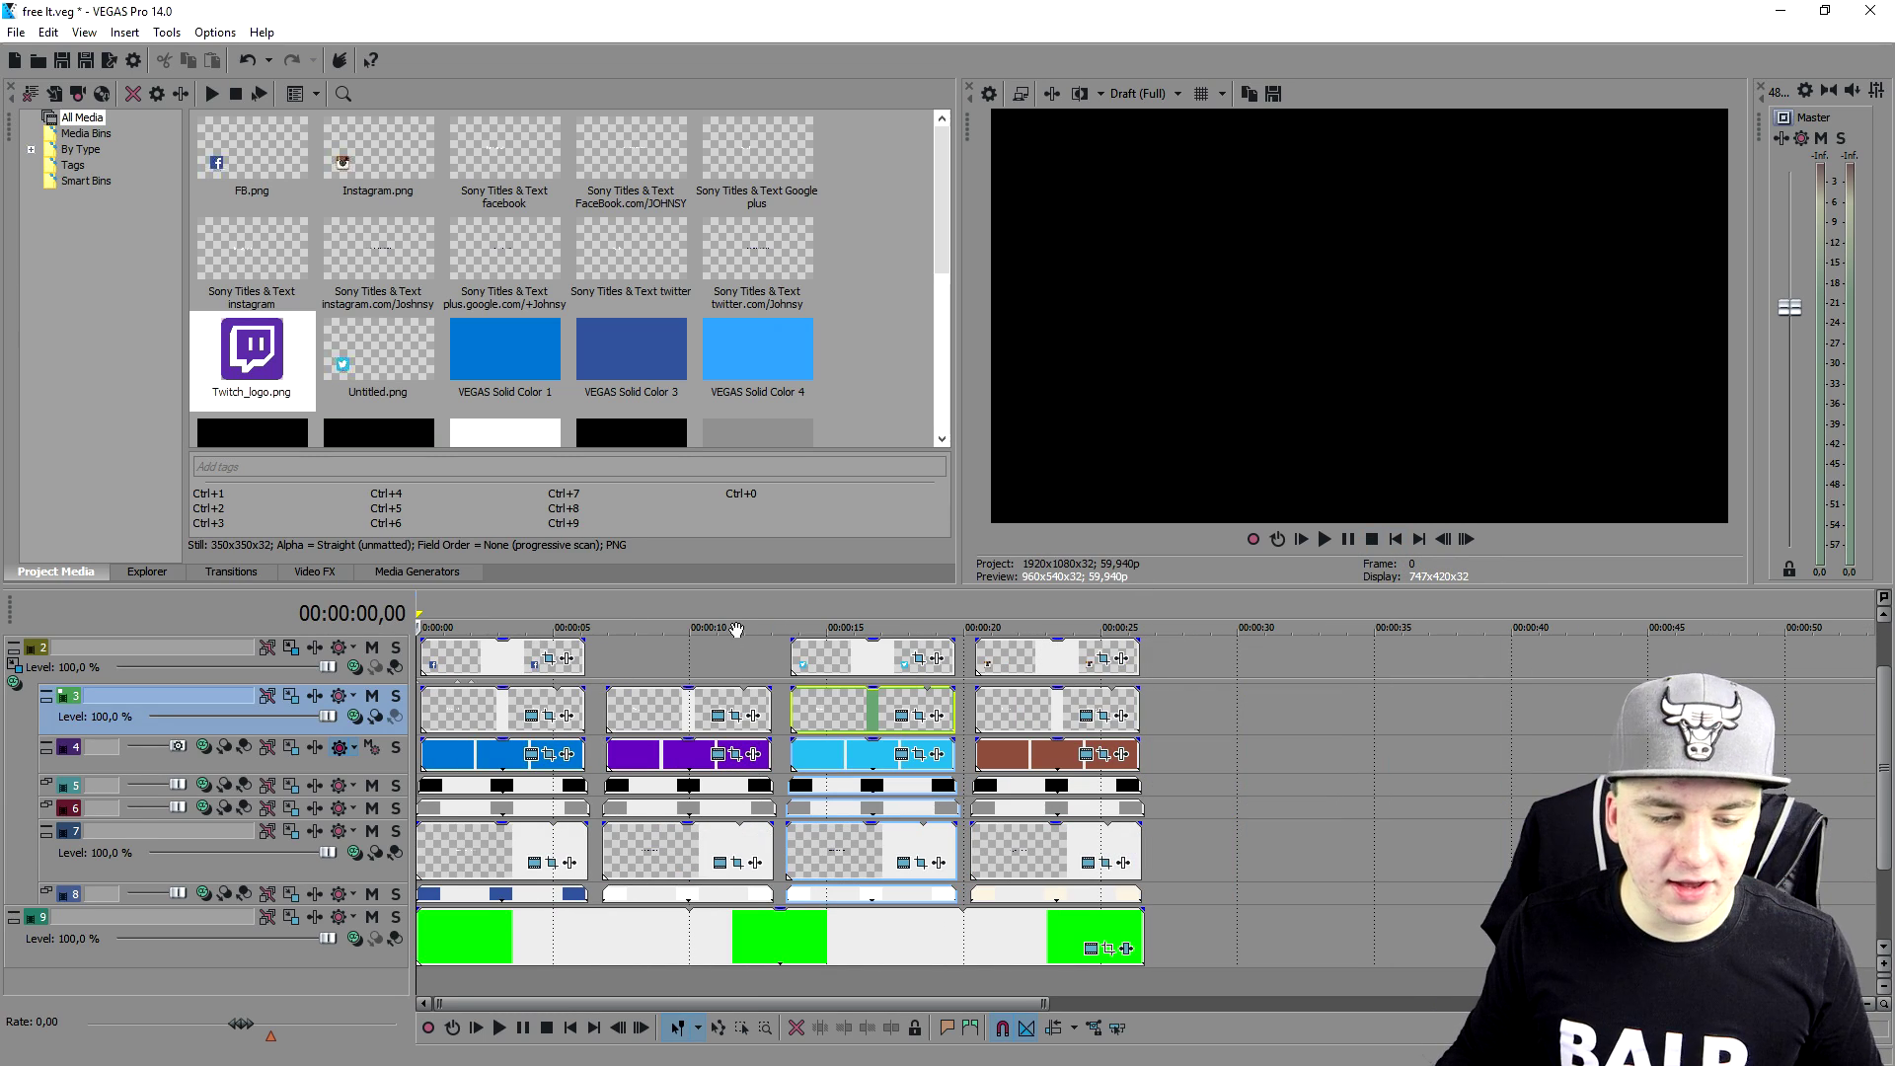
Add the Red Solid Color generator as background track 10 and shift its events later
left_click(381, 572)
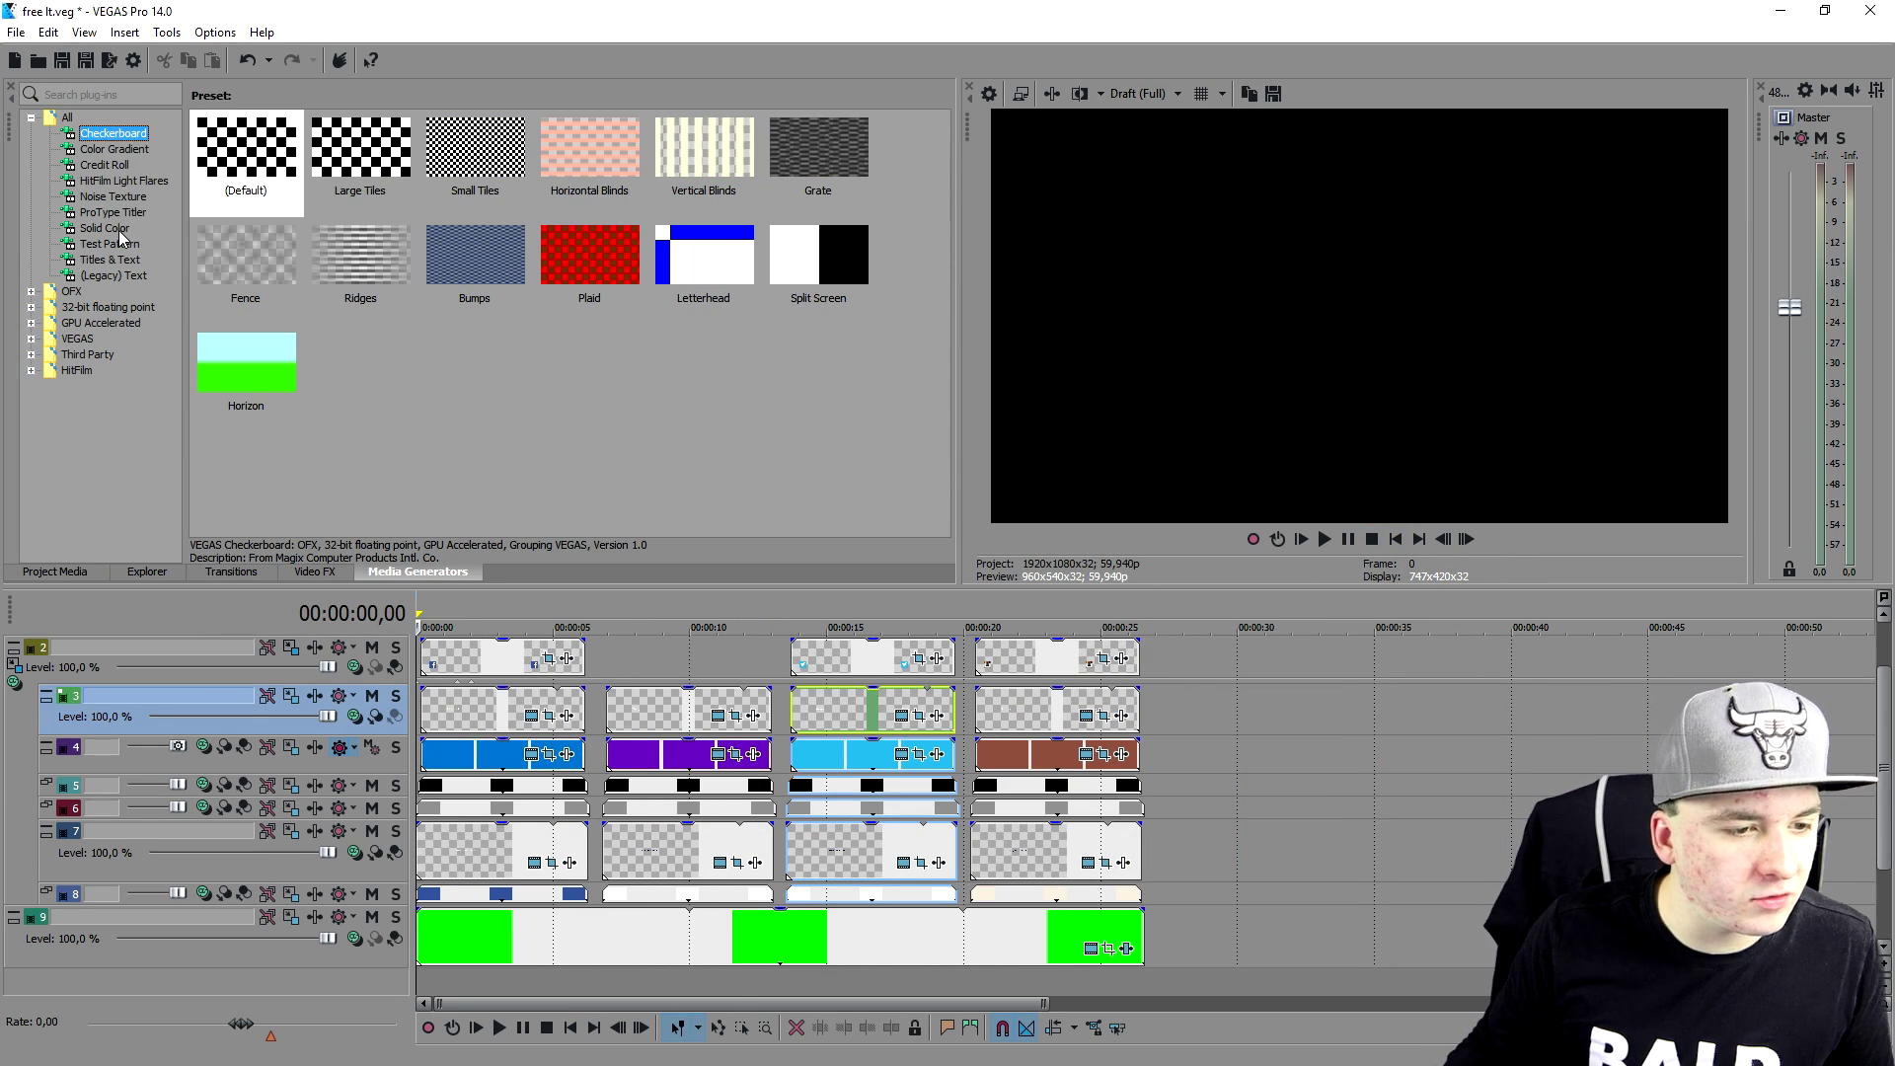
left_click(111, 228)
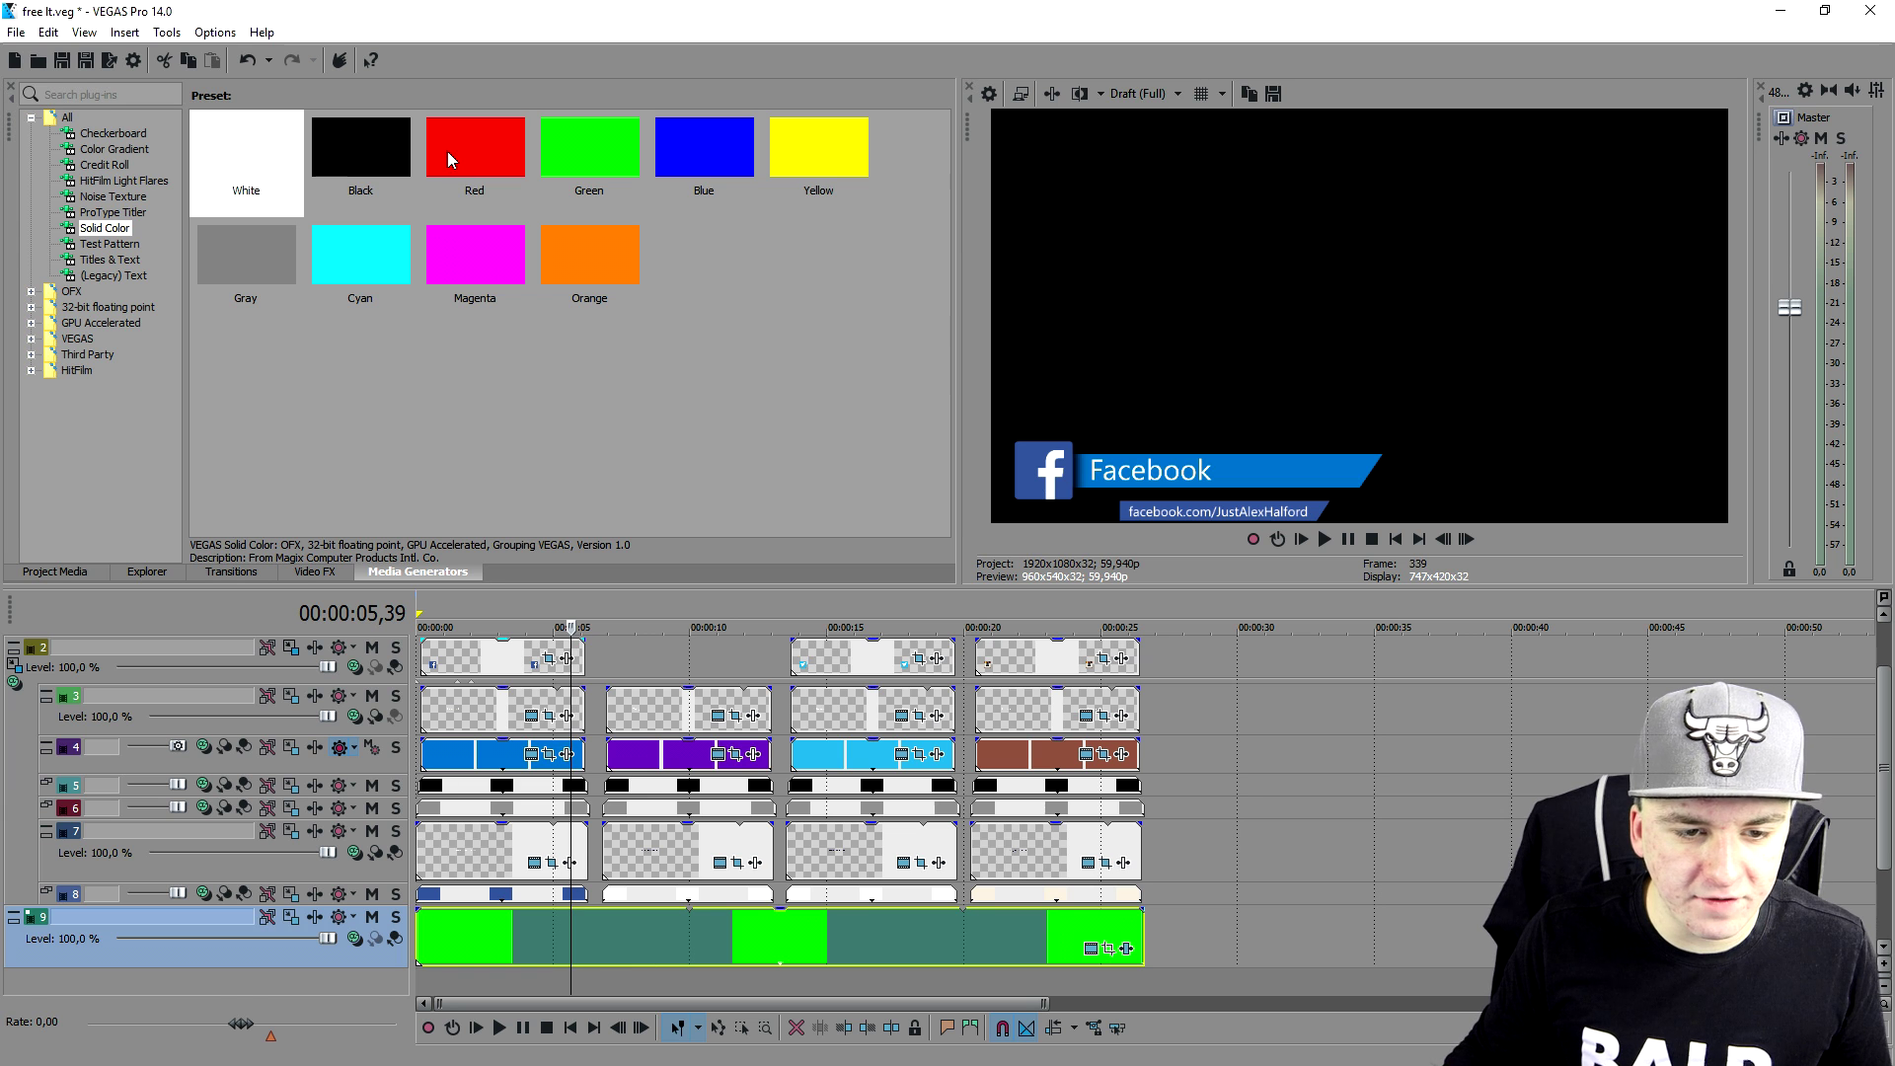
left_click(450, 155)
left_click_drag(452, 157, 434, 1002)
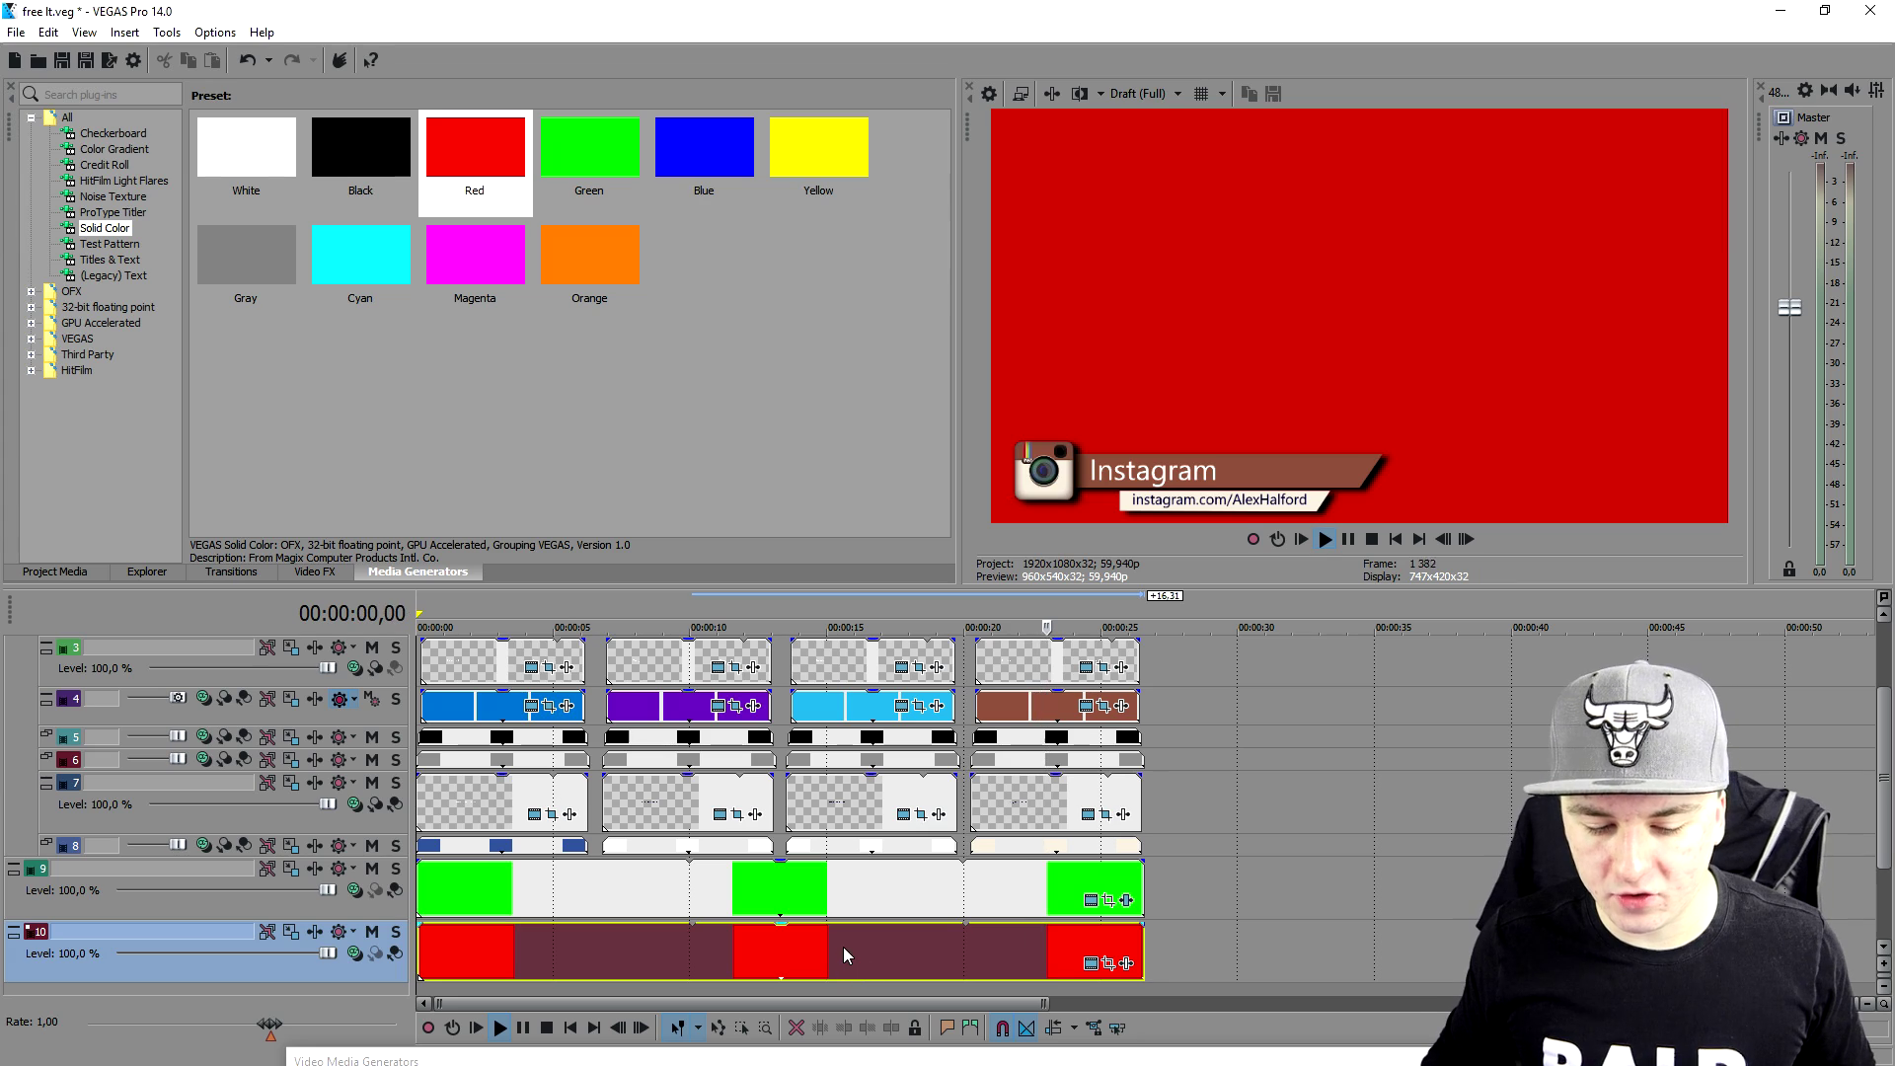
left_click_drag(843, 946, 1159, 946)
left_click(787, 888)
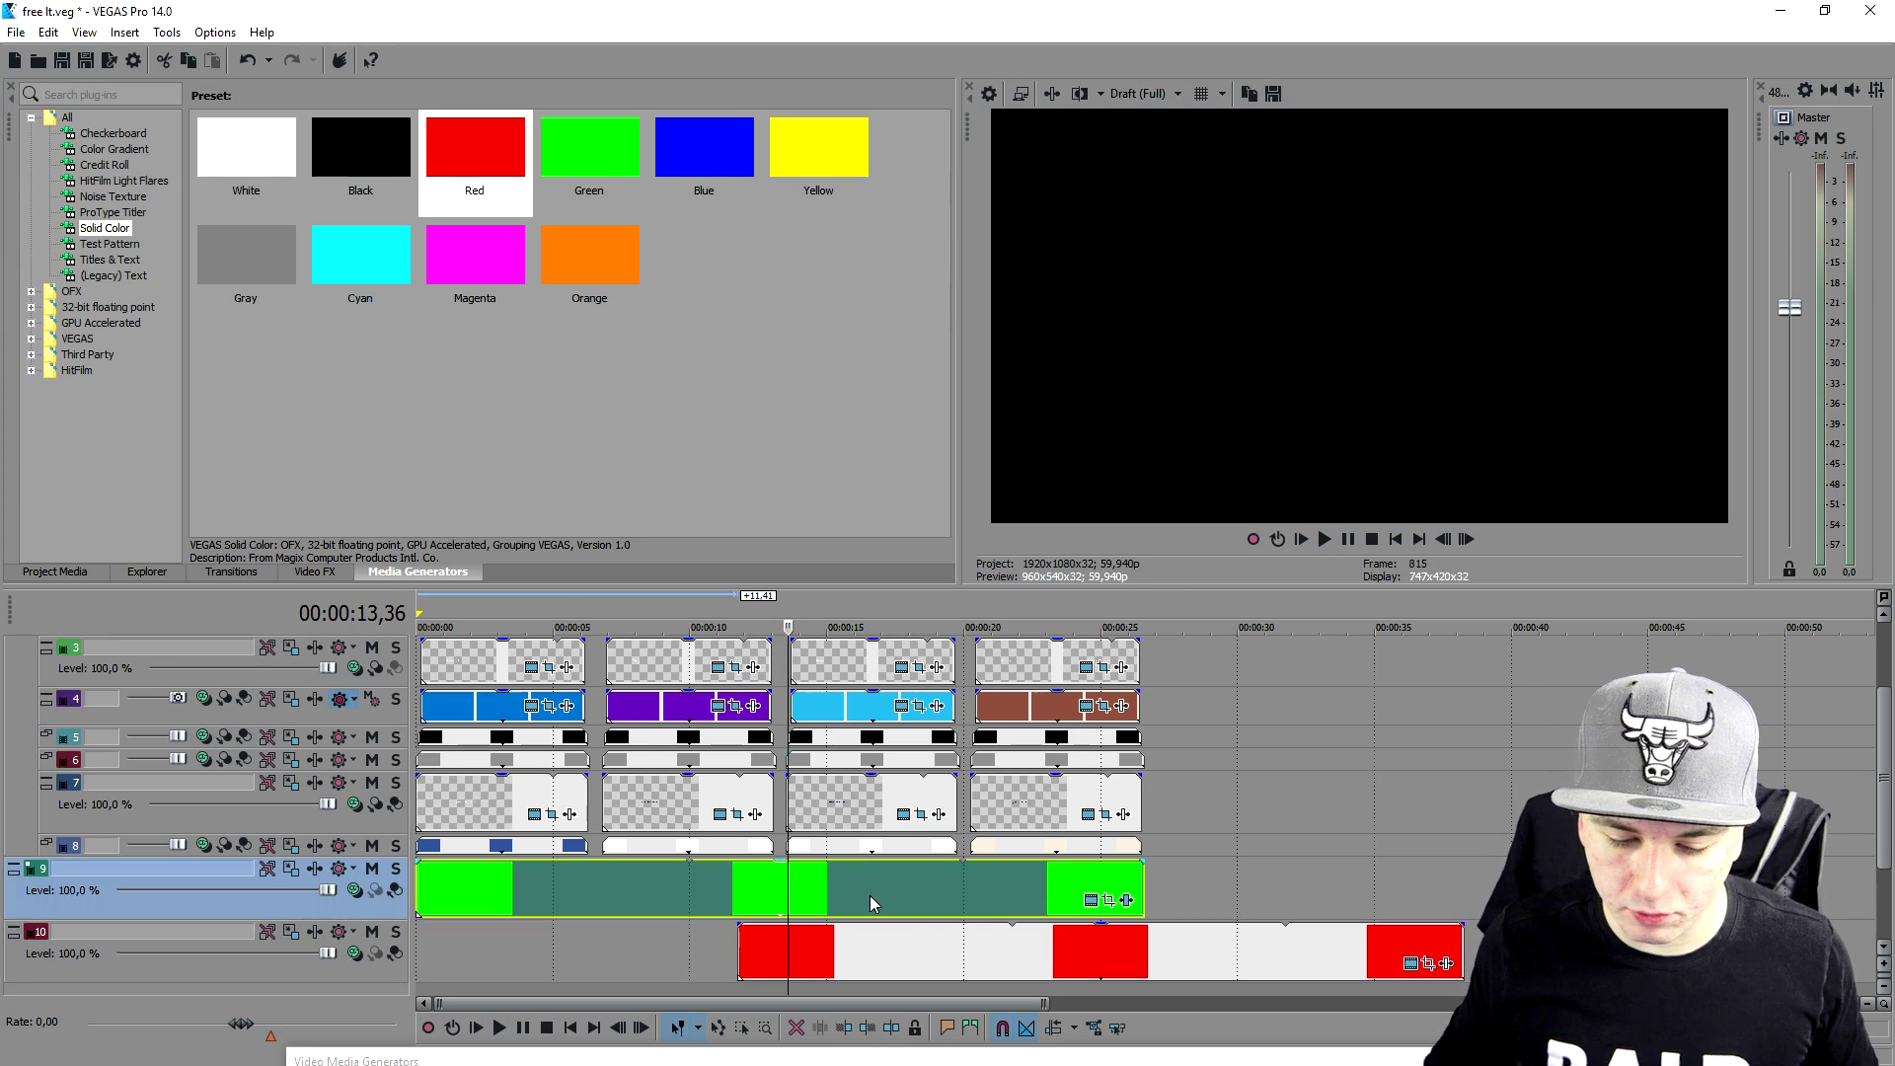
Turn off Chroma Keyer on the green clip, then delete the green-screen clips from track 9
left_click(809, 1061)
left_click(1071, 898)
left_click(1107, 901)
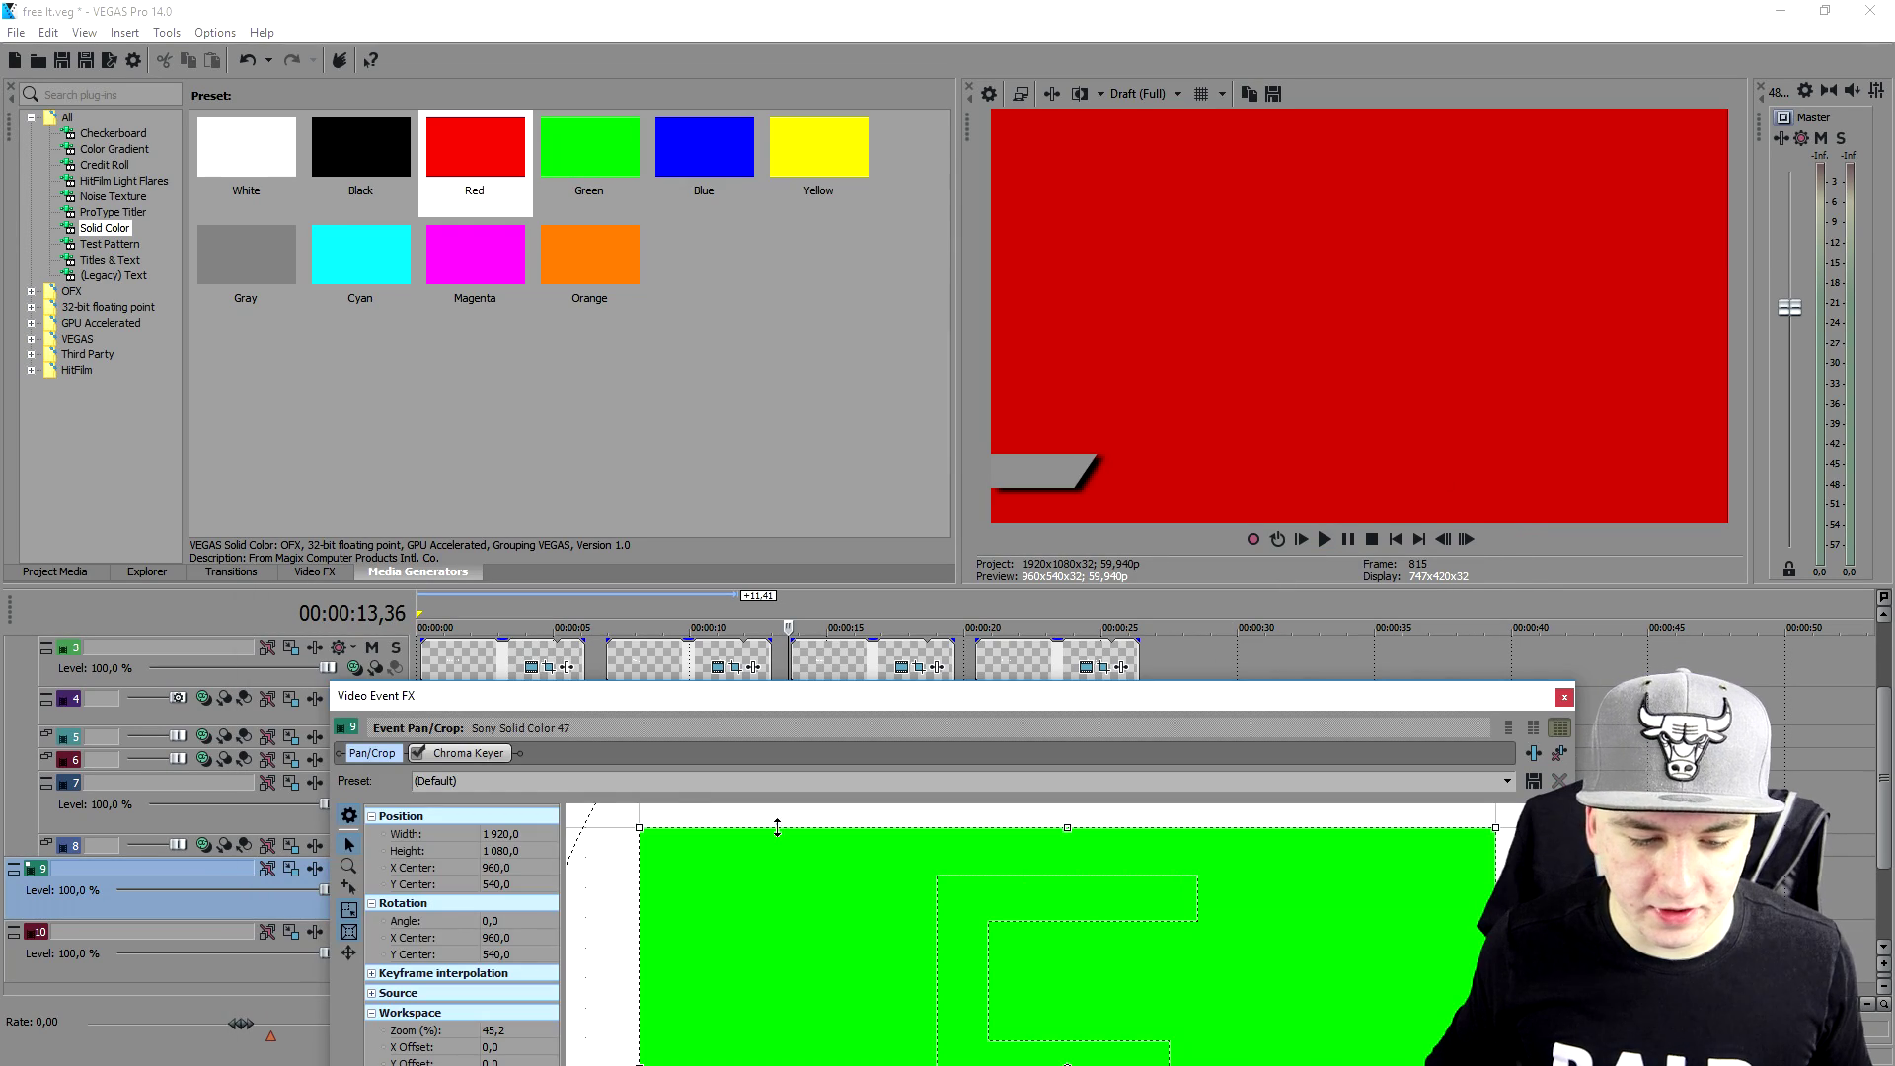
left_click(417, 754)
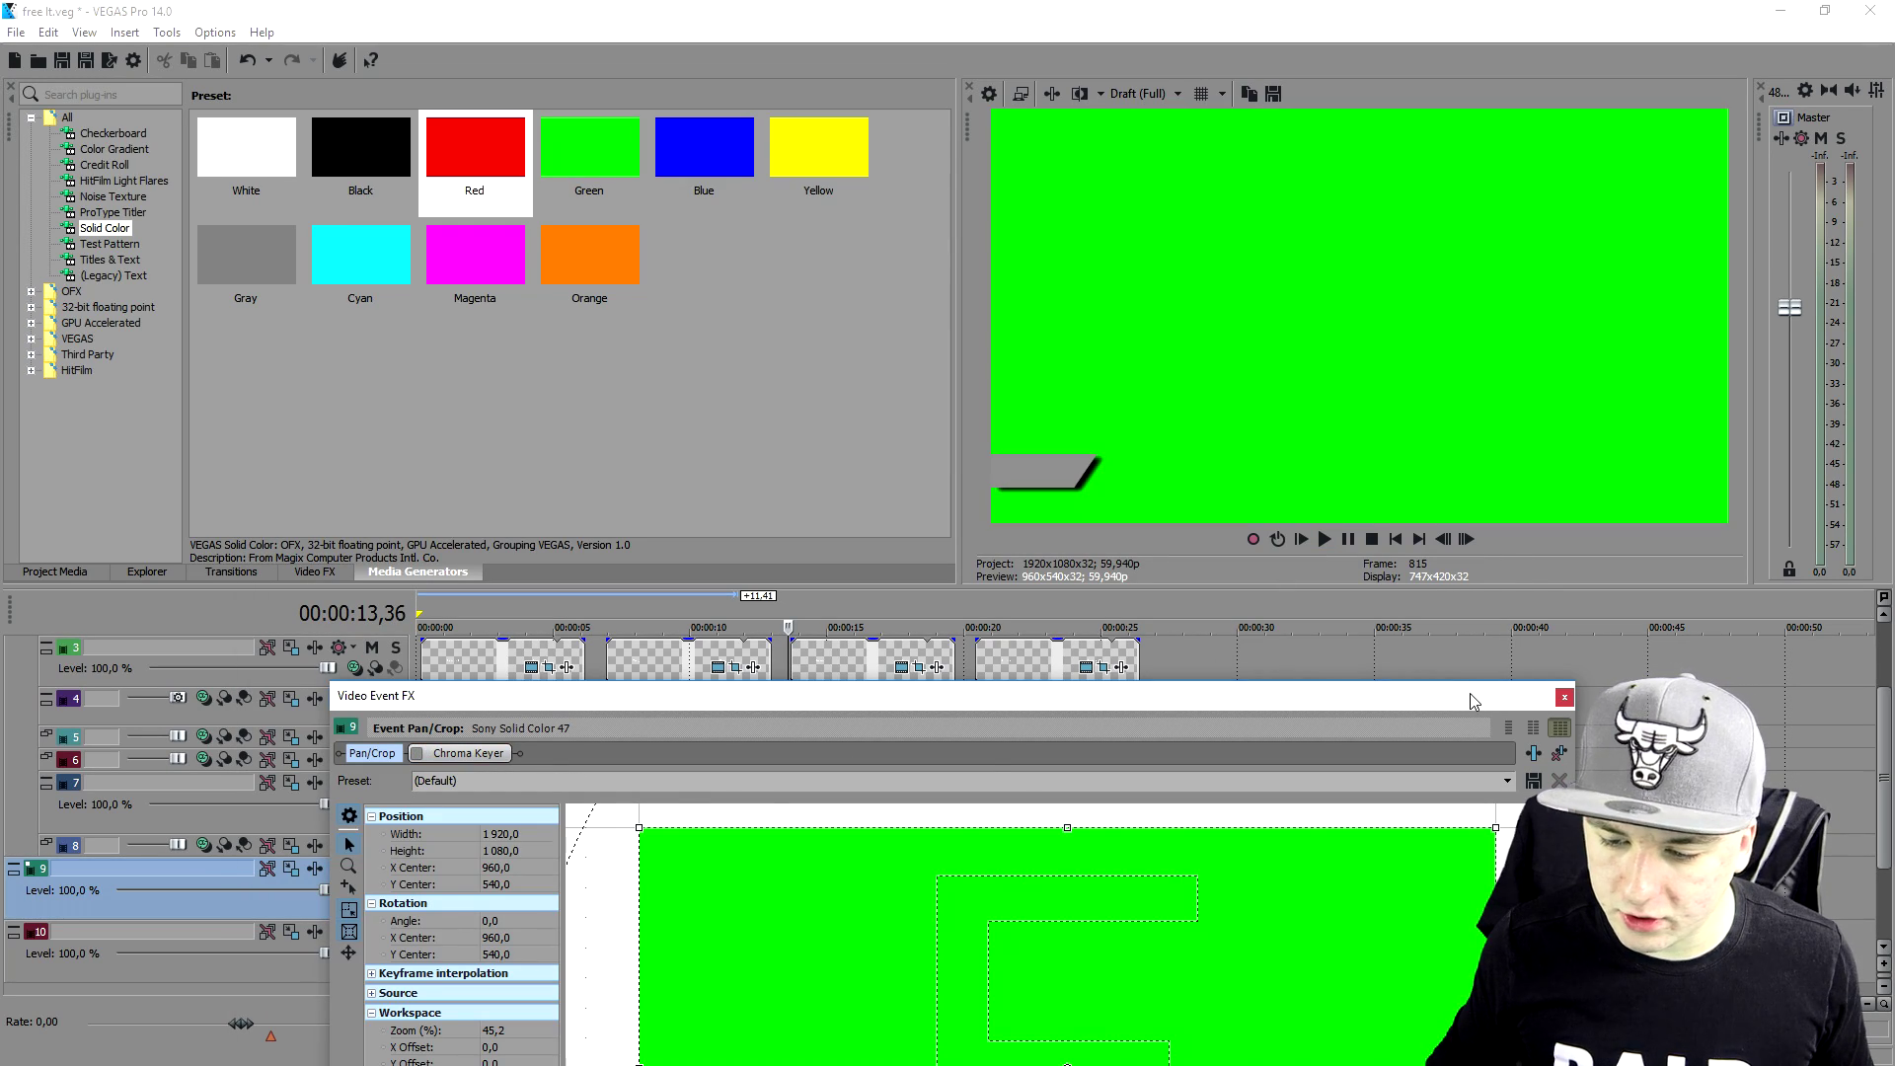
left_click(1563, 699)
left_click_drag(1057, 893, 851, 891)
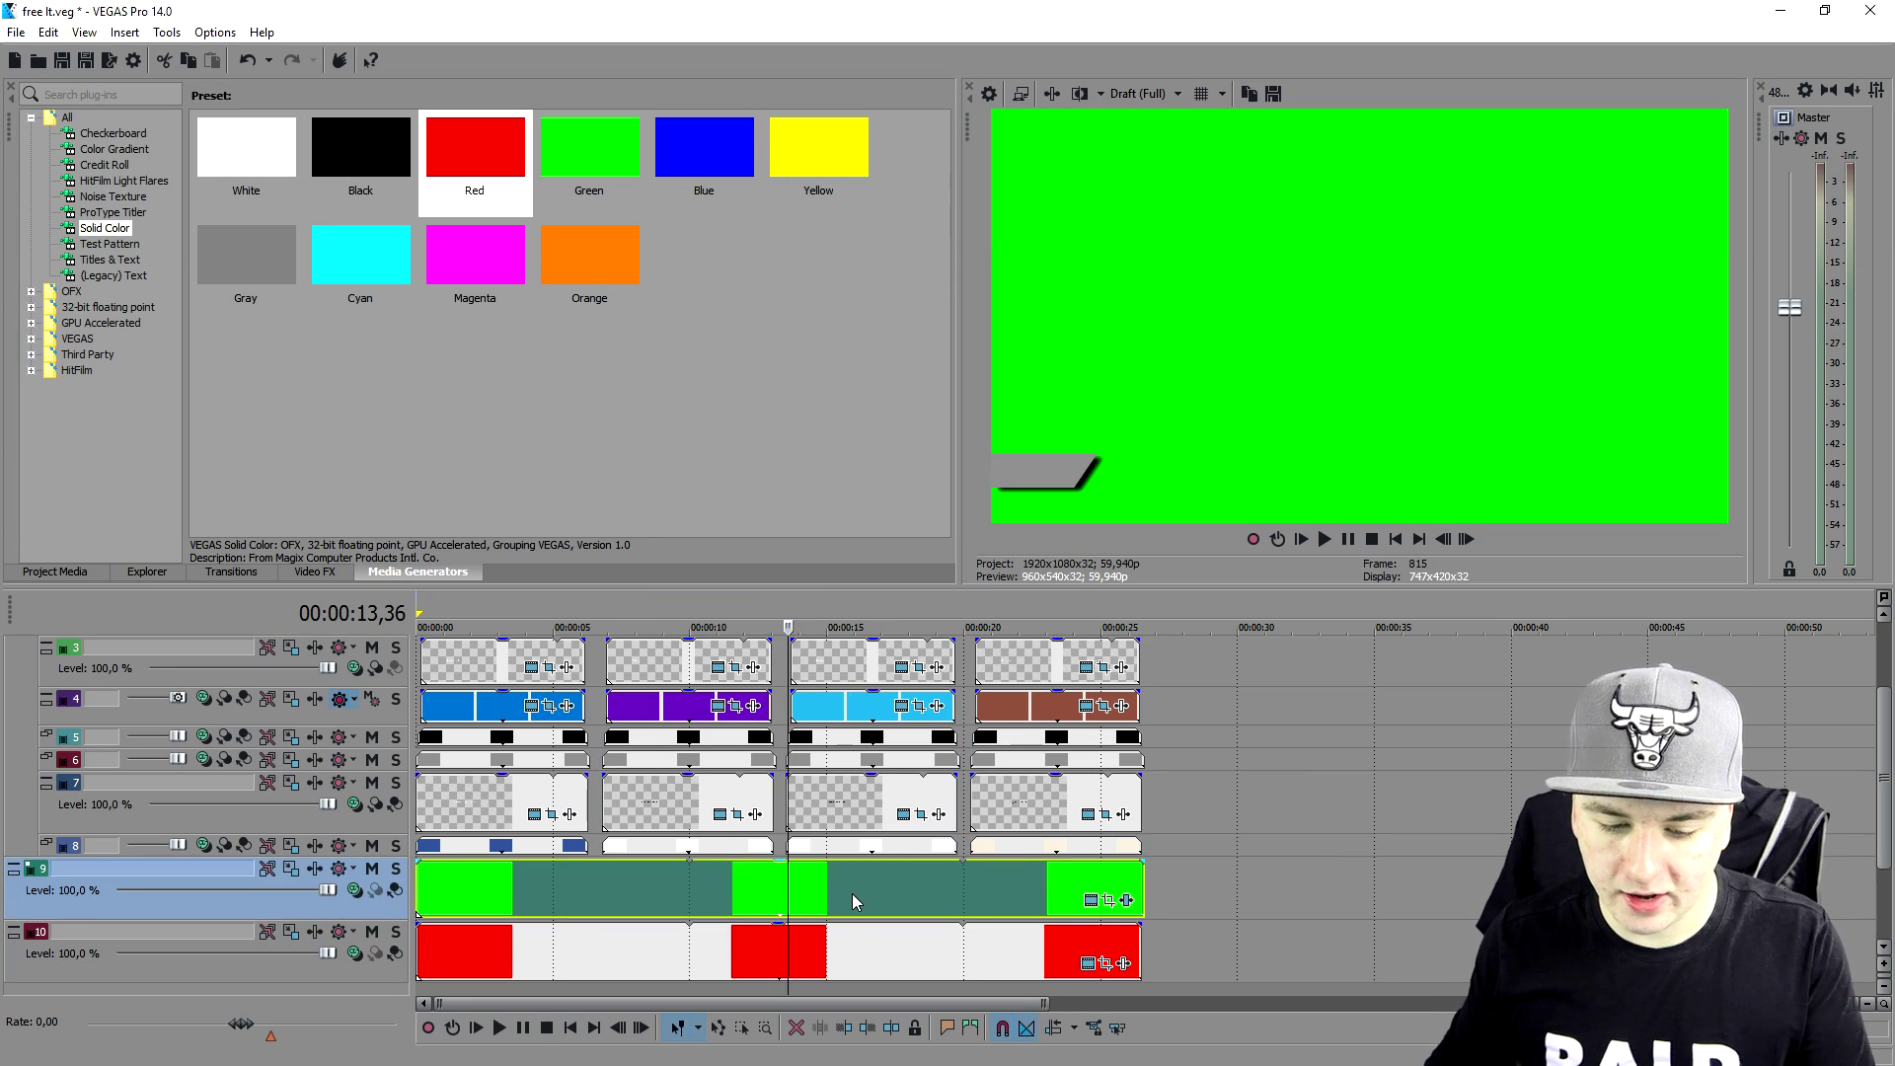
key("Delete")
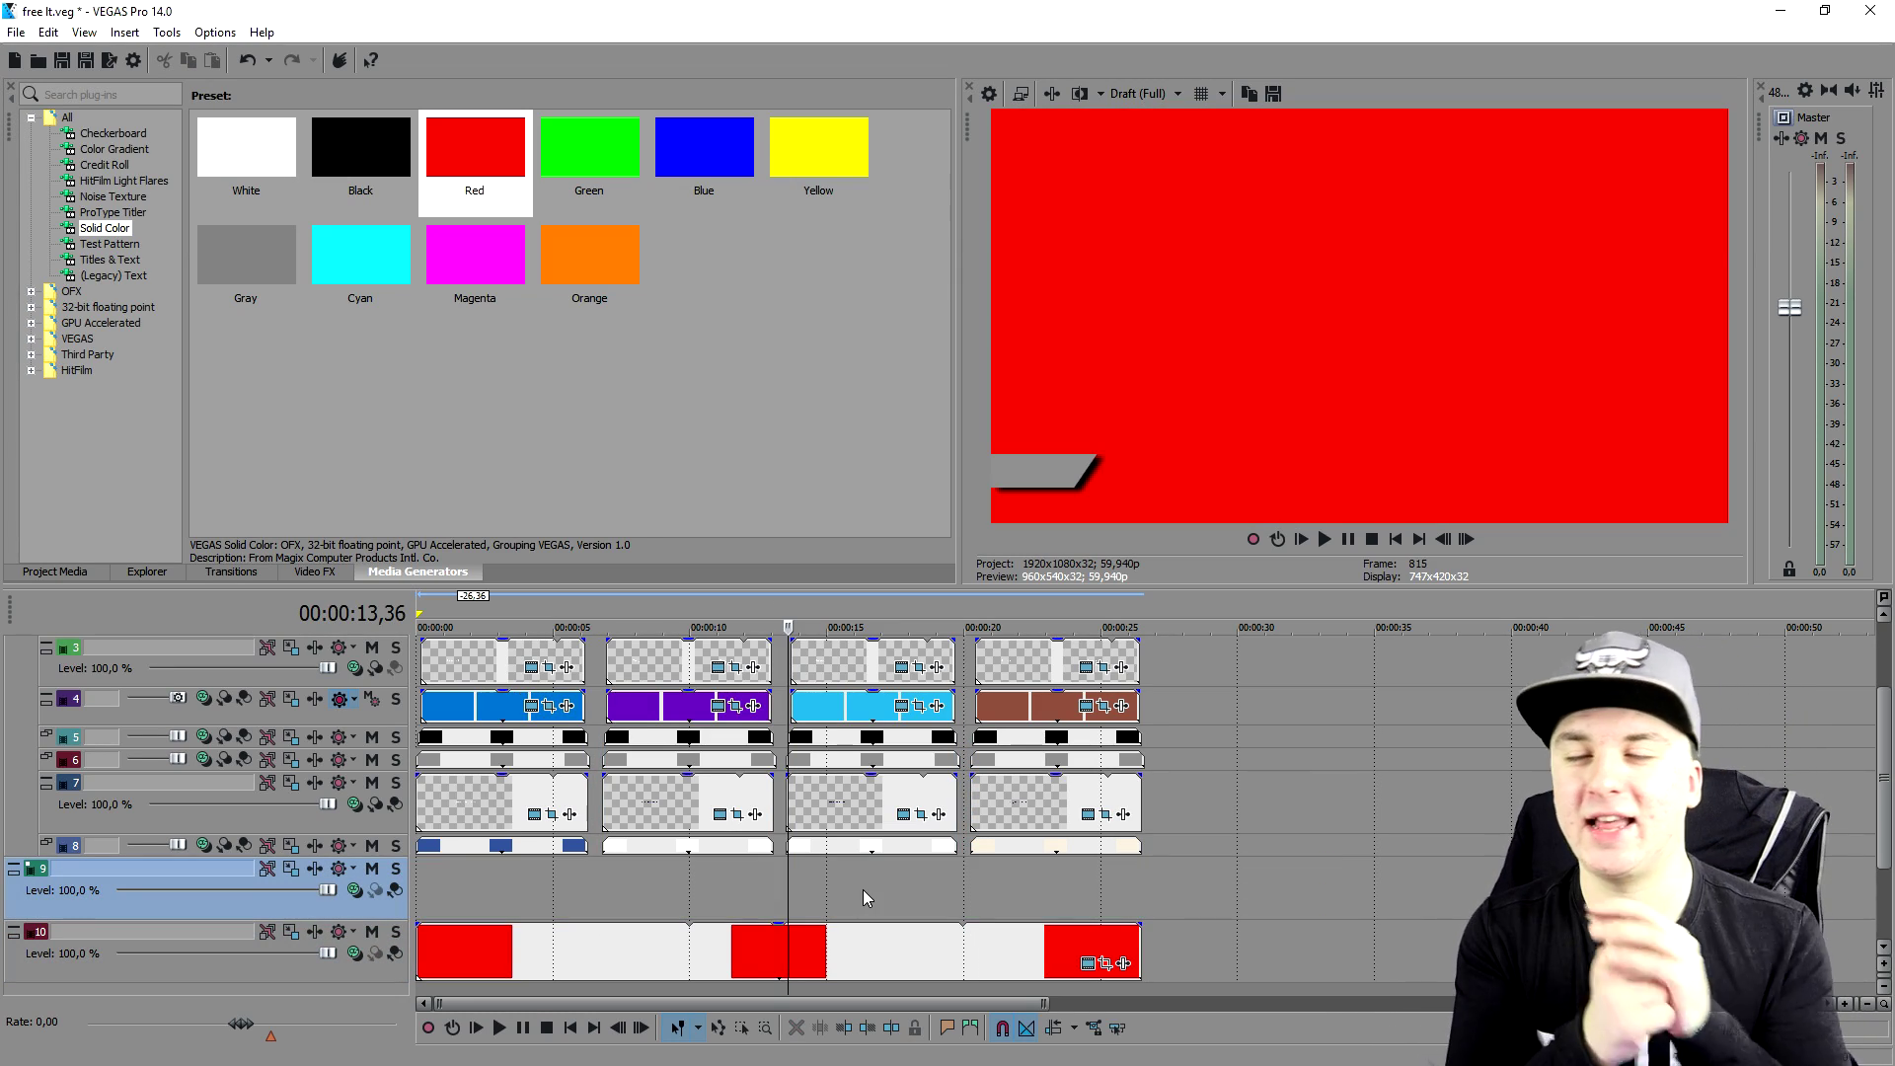